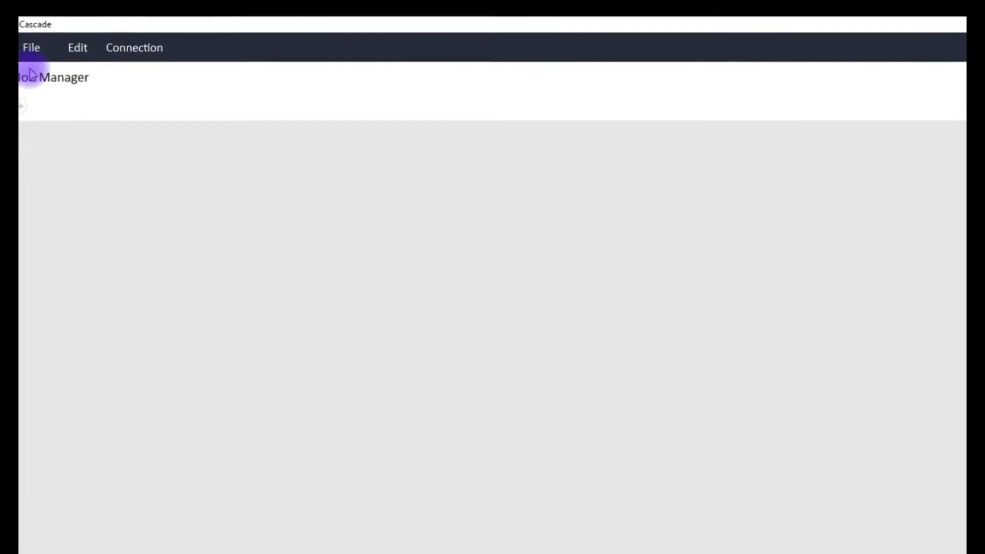
# Create a new project named cinemas-test in the Documents folder
pyautogui.click(54, 77)
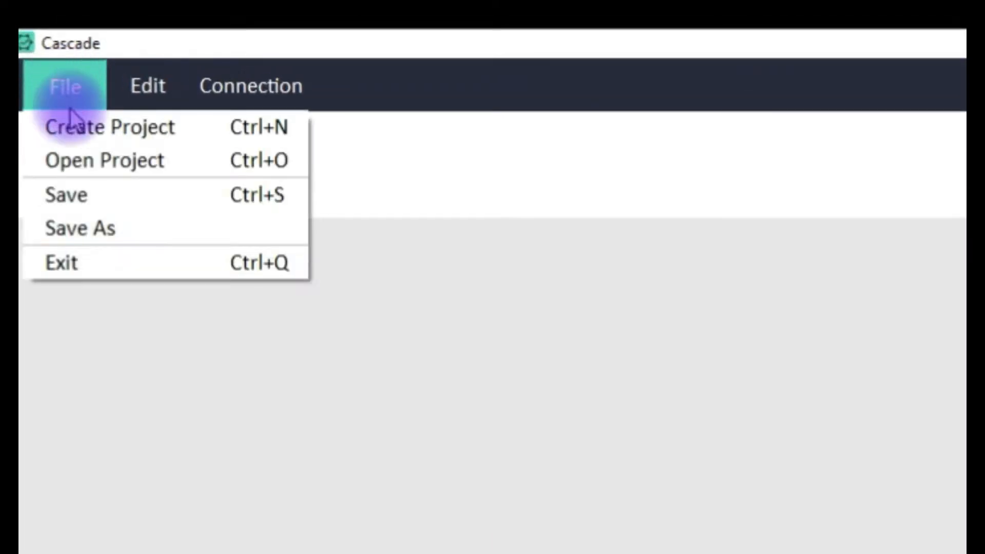
pyautogui.click(57, 109)
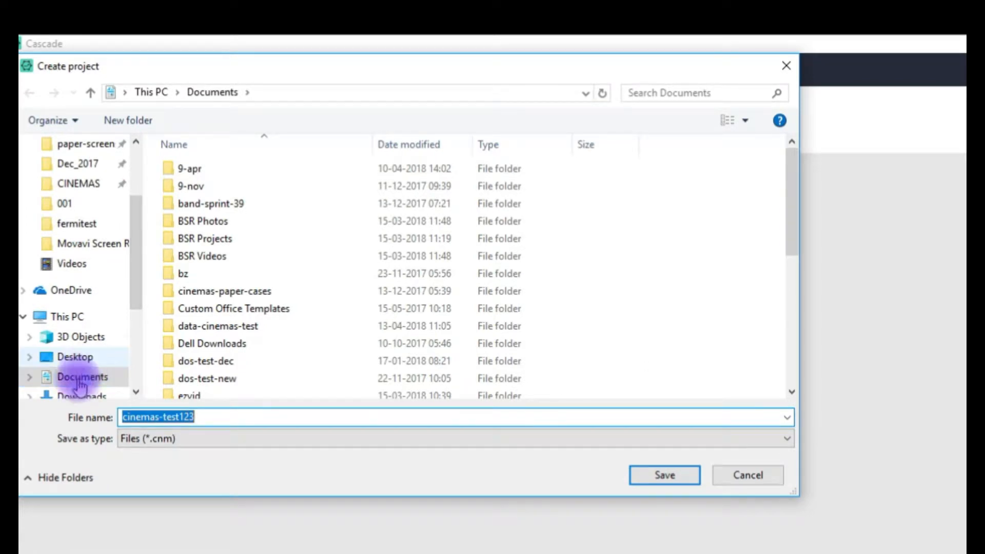
pyautogui.click(82, 384)
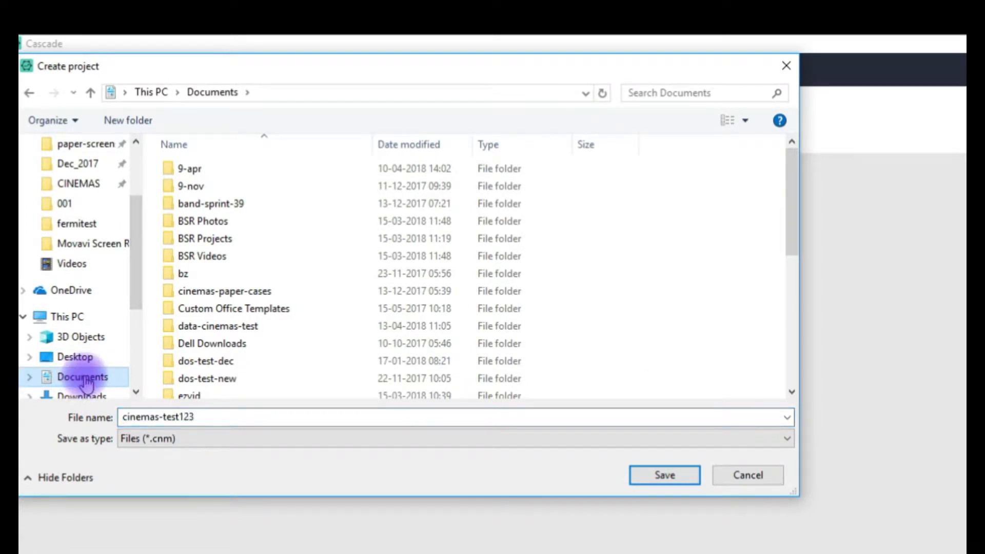
pyautogui.click(220, 413)
pyautogui.doubleClick(219, 415)
pyautogui.click(220, 417)
pyautogui.press('BackSpace')
pyautogui.press('BackSpace')
pyautogui.press('BackSpace')
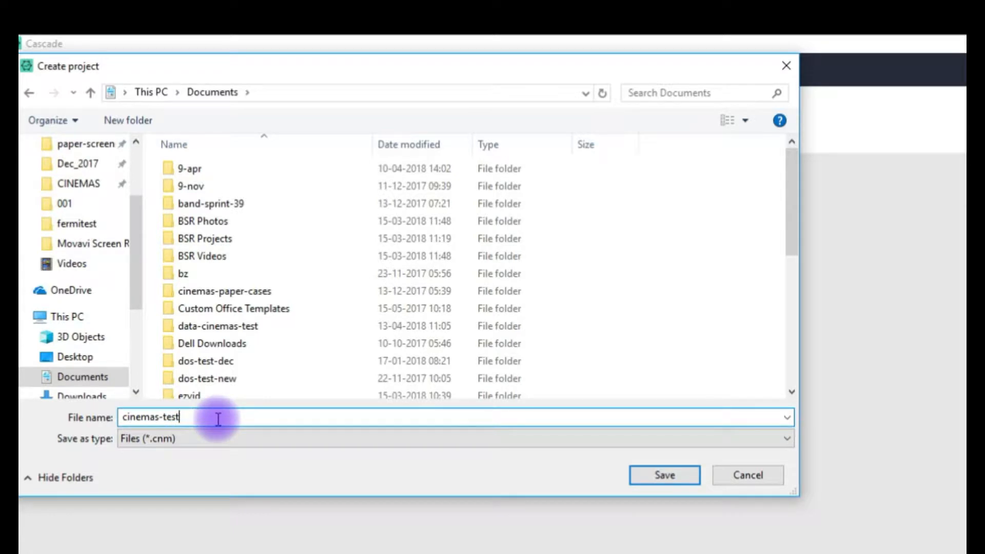
pyautogui.click(677, 478)
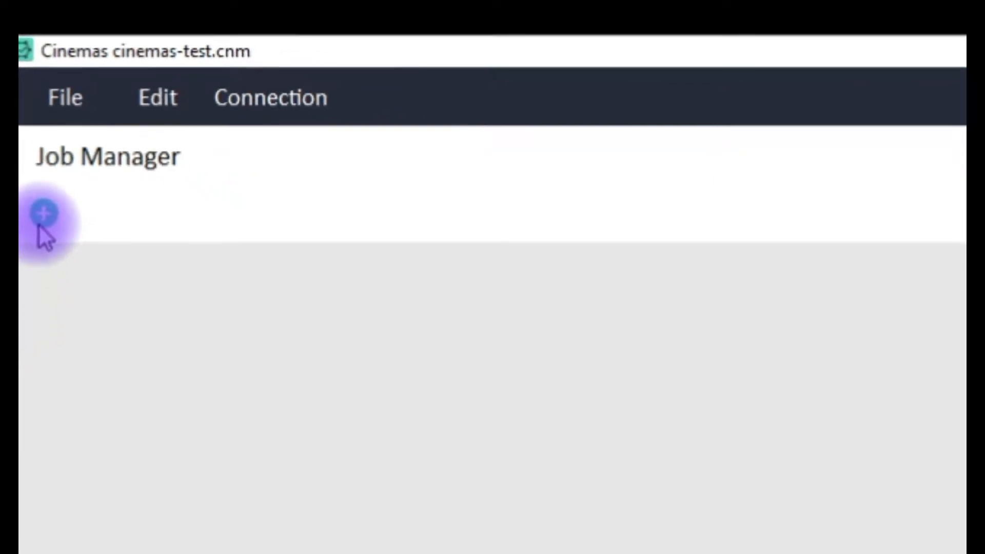
# Add a first job to the empty Job Manager and attach a child job to it
pyautogui.click(49, 282)
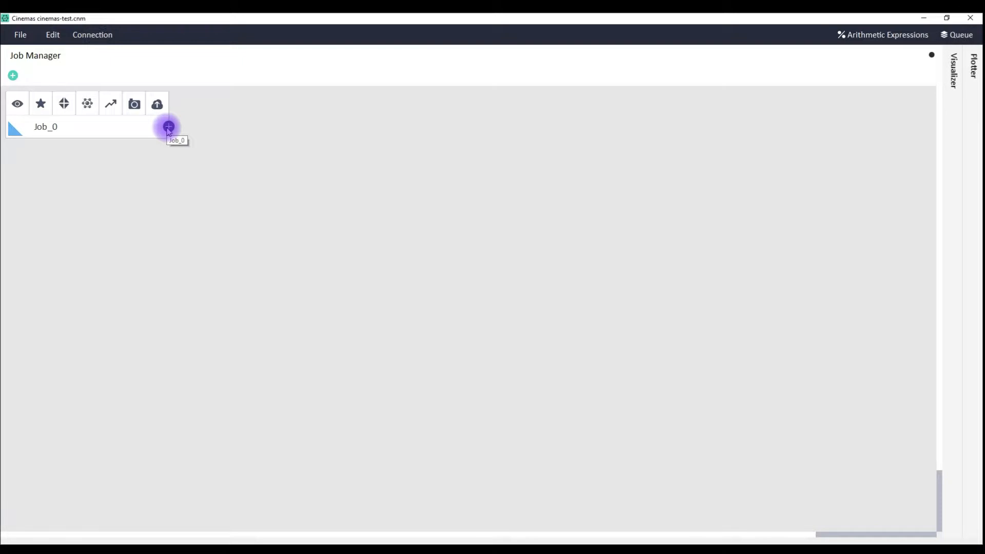
pyautogui.click(169, 128)
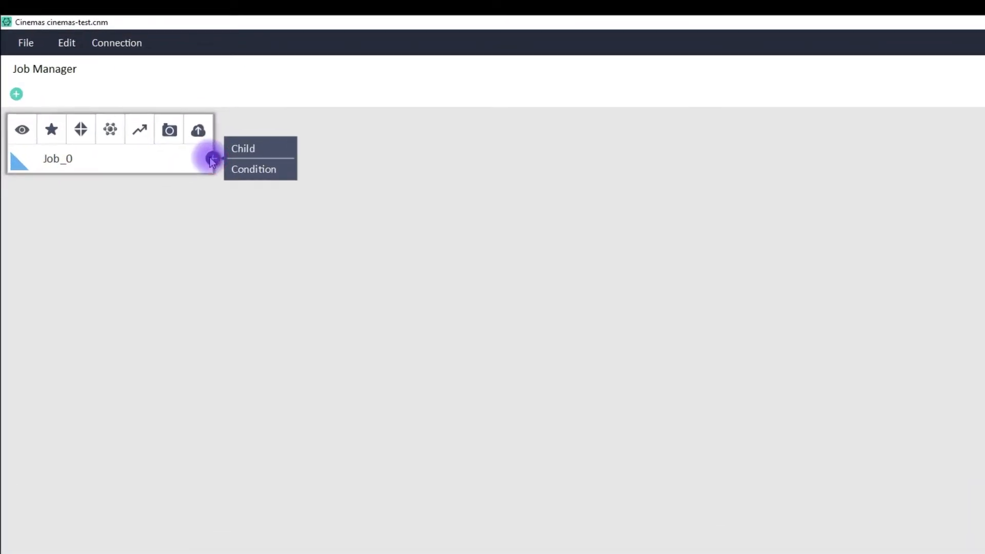
pyautogui.click(243, 148)
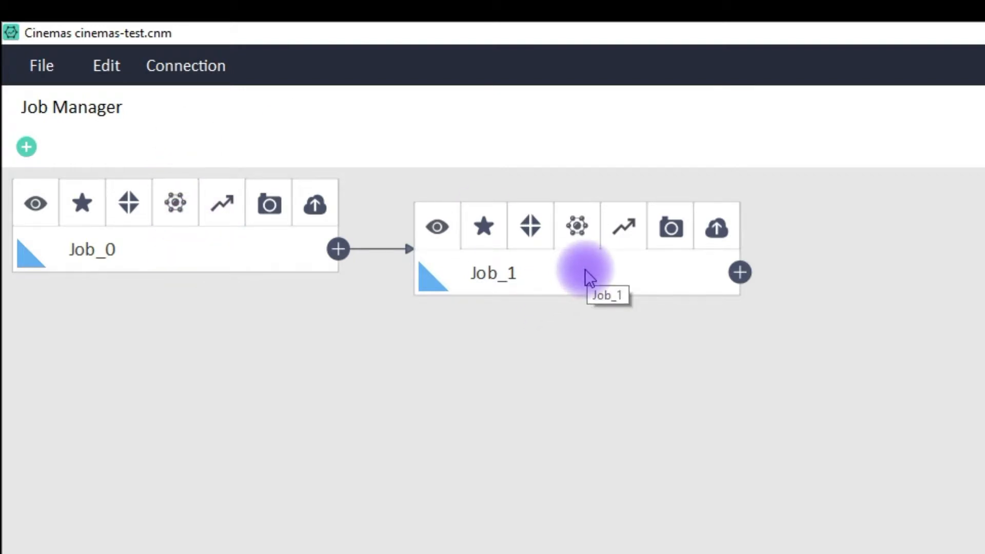
# Attach a second child job to Job_0 and give that new job a child of its own
pyautogui.click(338, 249)
pyautogui.click(380, 227)
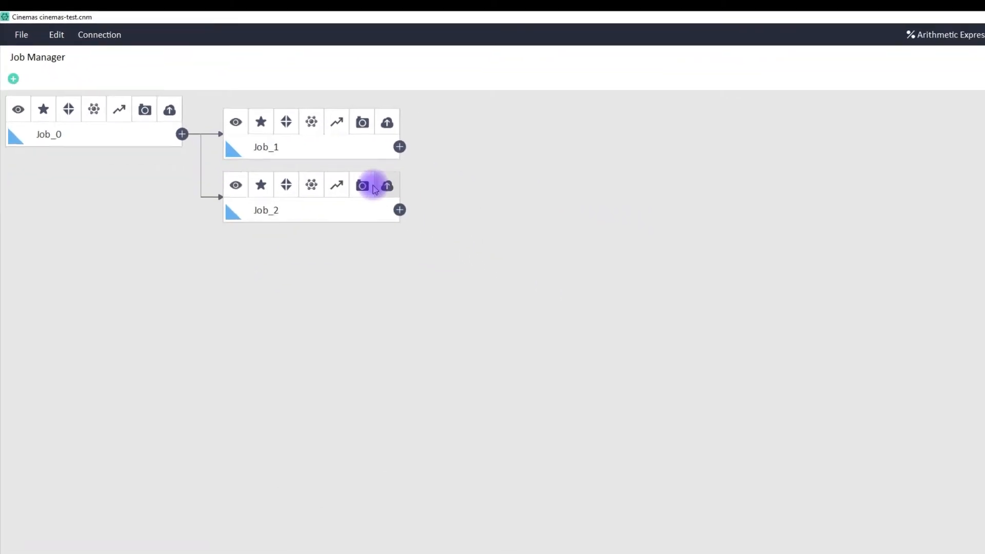
pyautogui.click(591, 311)
pyautogui.click(650, 304)
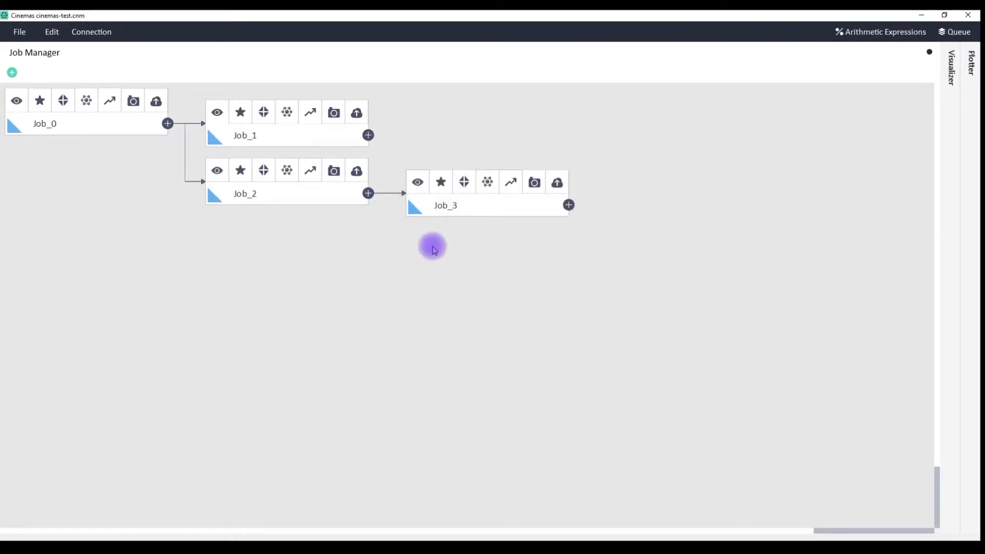
# Add another independent job to the Job Manager and attach a conditional job to it
pyautogui.click(12, 74)
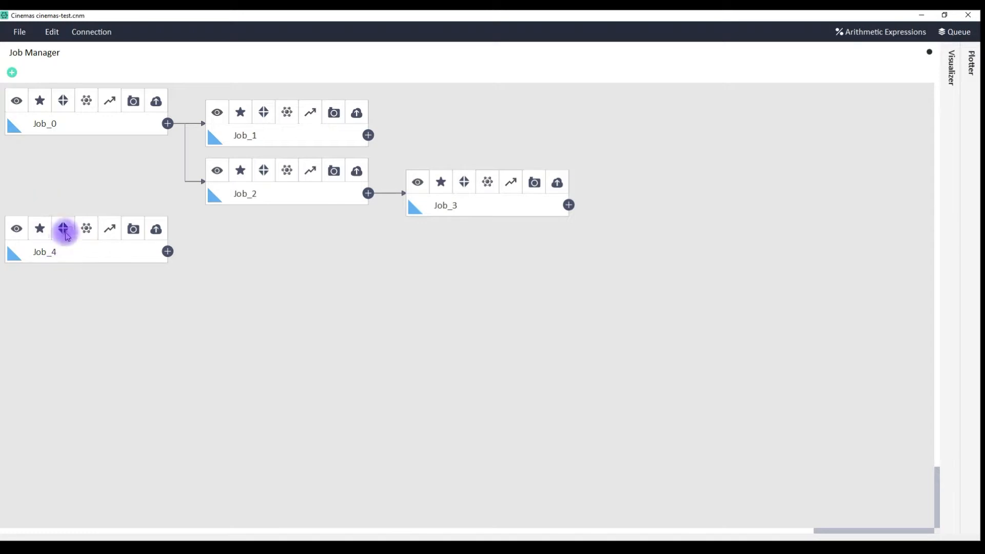
pyautogui.click(167, 252)
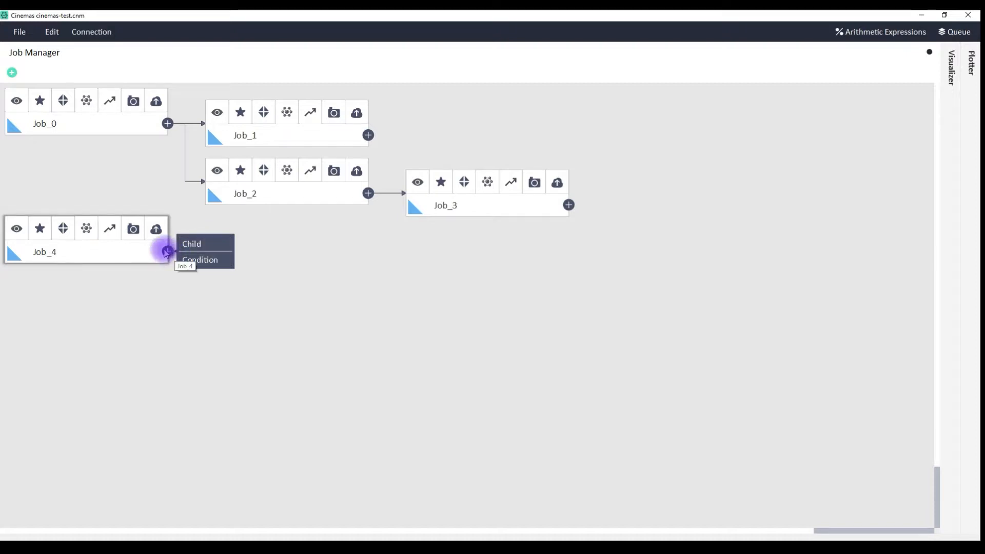
pyautogui.click(167, 251)
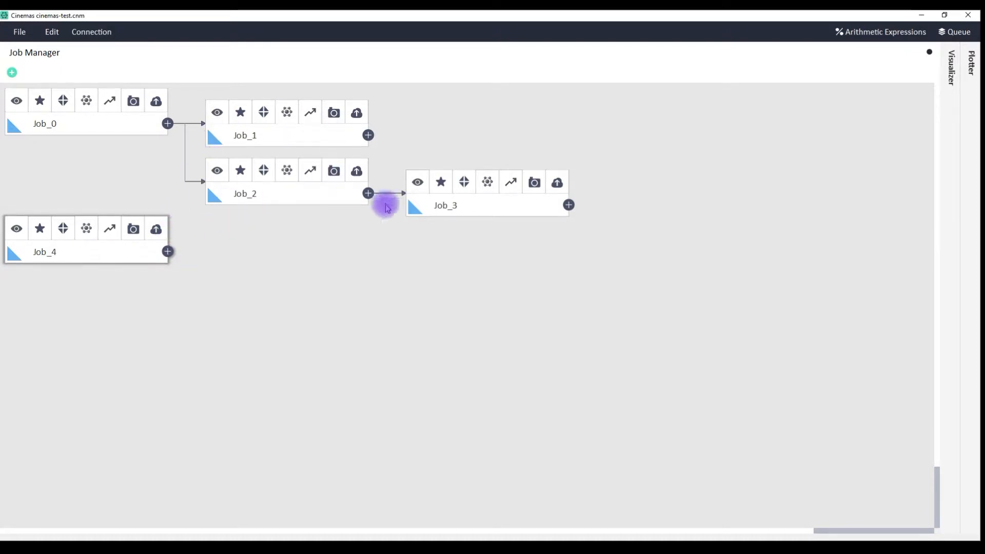
pyautogui.click(166, 252)
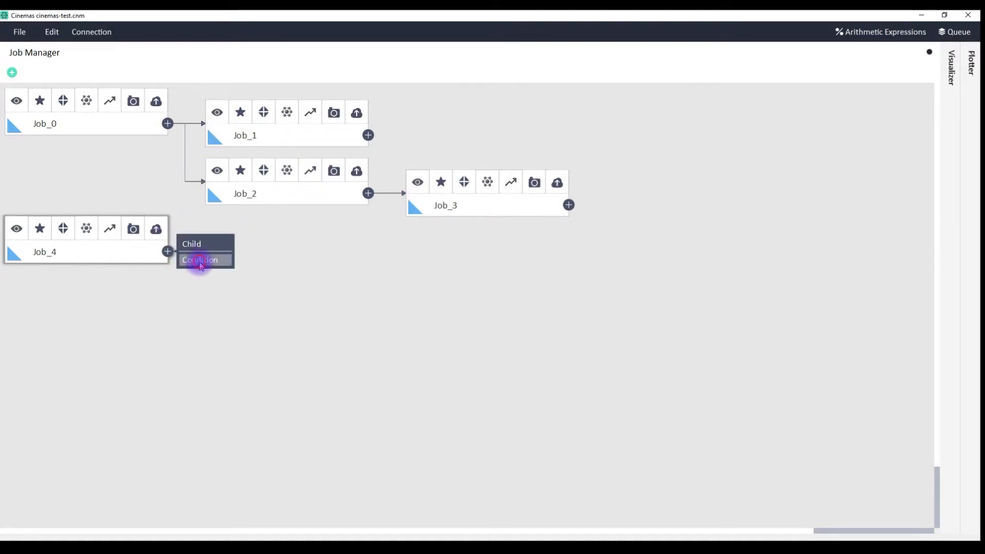
pyautogui.click(200, 261)
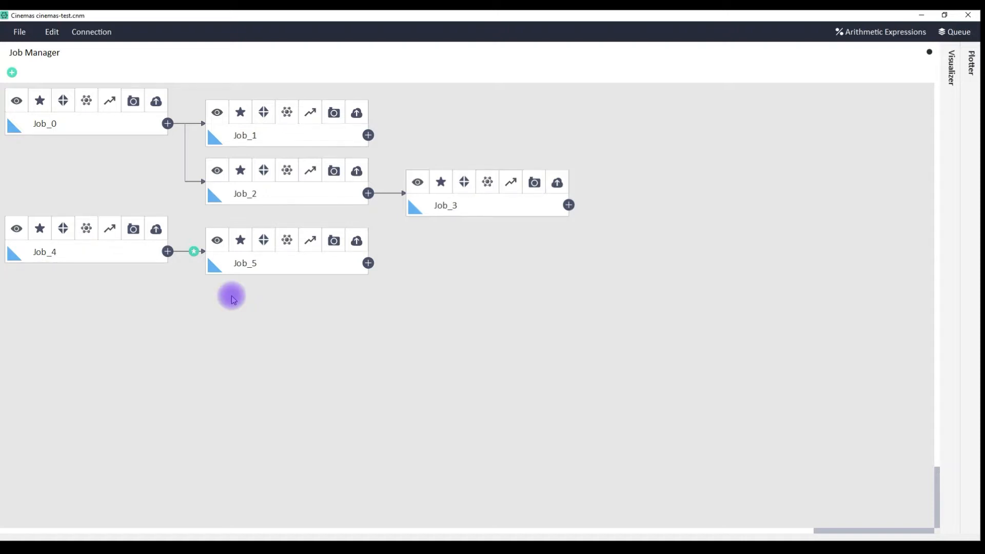
# Set the condition between Job_4 and Job_5 to "If dE<0.000005;cp RS to IS;prep DOS;run" and save it
pyautogui.click(195, 252)
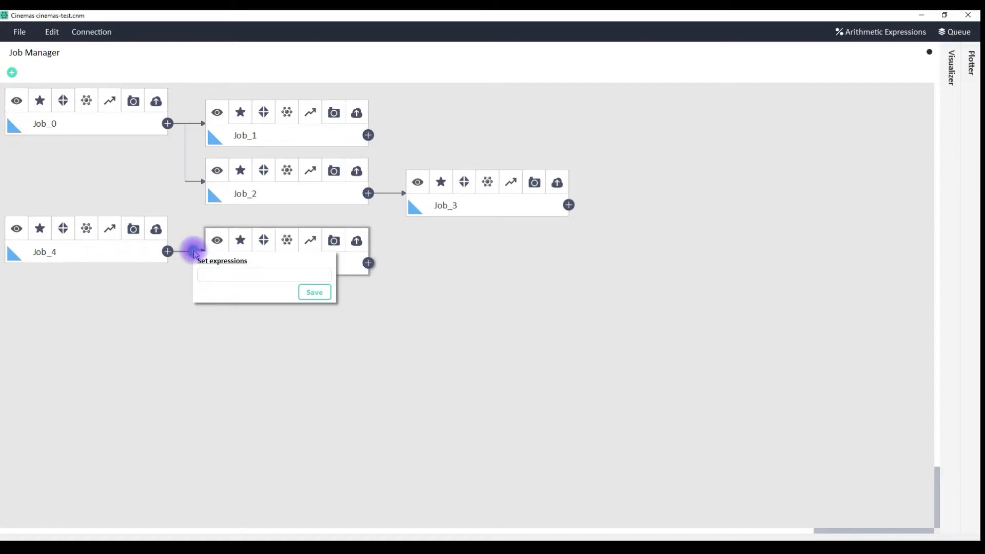
pyautogui.click(206, 276)
pyautogui.write('IF')
pyautogui.press('BackSpace')
pyautogui.write('f dE')
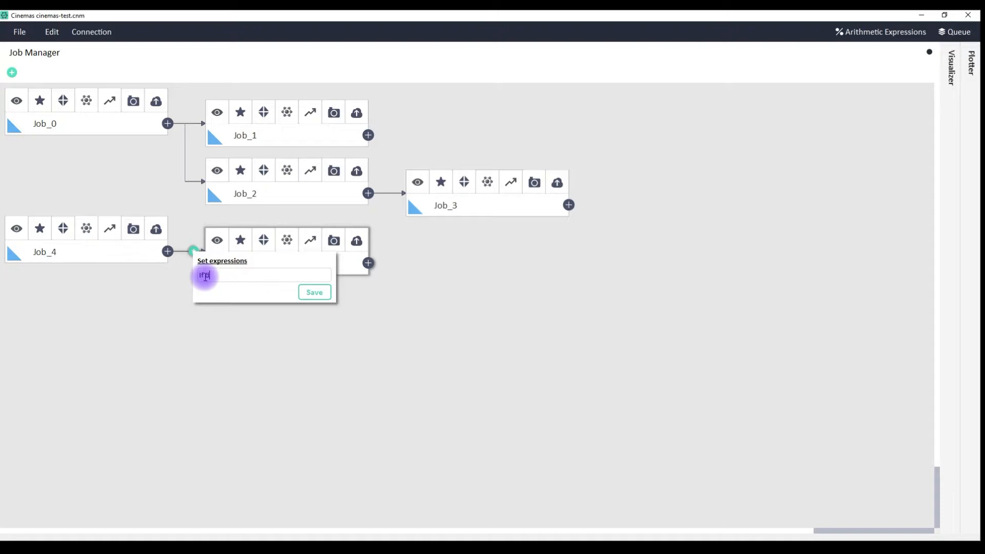
pyautogui.write('<0.000005')
pyautogui.write(';prep')
pyautogui.press('BackSpace')
pyautogui.press('BackSpace')
pyautogui.press('BackSpace')
pyautogui.press('BackSpace')
pyautogui.write('cp RS to IS; re')
pyautogui.press('BackSpace')
pyautogui.press('BackSpace')
pyautogui.press('BackSpace')
pyautogui.write('prep DOS;run')
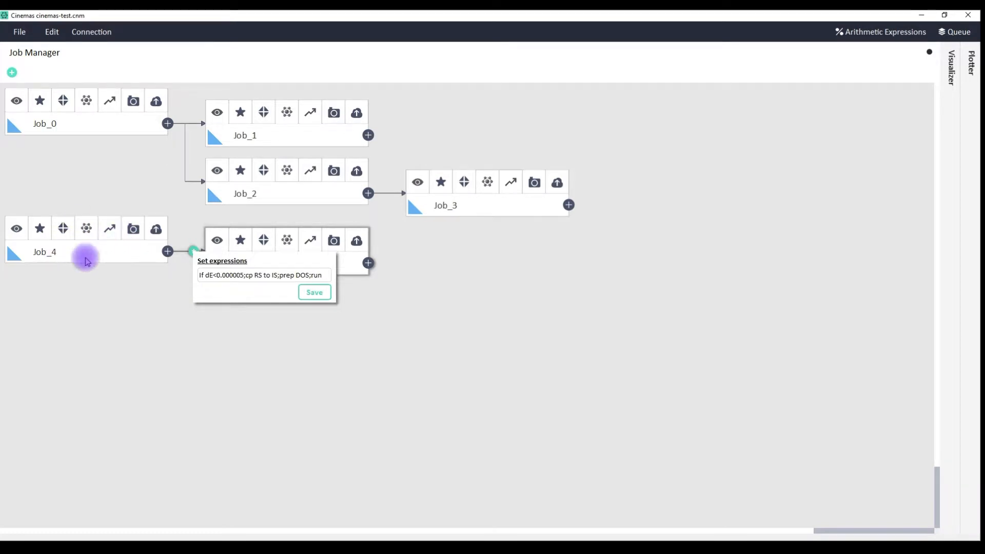
pyautogui.click(210, 276)
pyautogui.moveTo(210, 275); pyautogui.dragTo(320, 290)
pyautogui.click(330, 277)
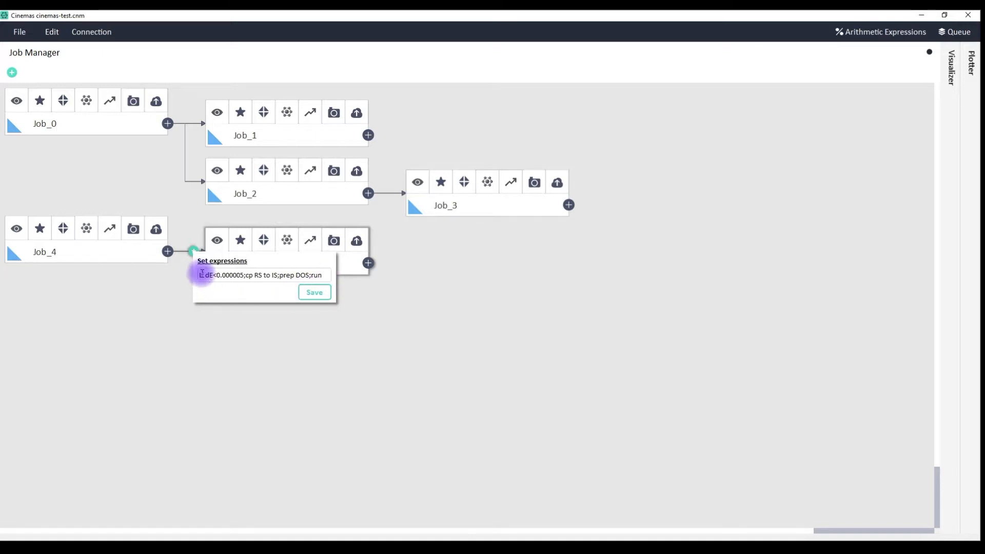
pyautogui.click(321, 292)
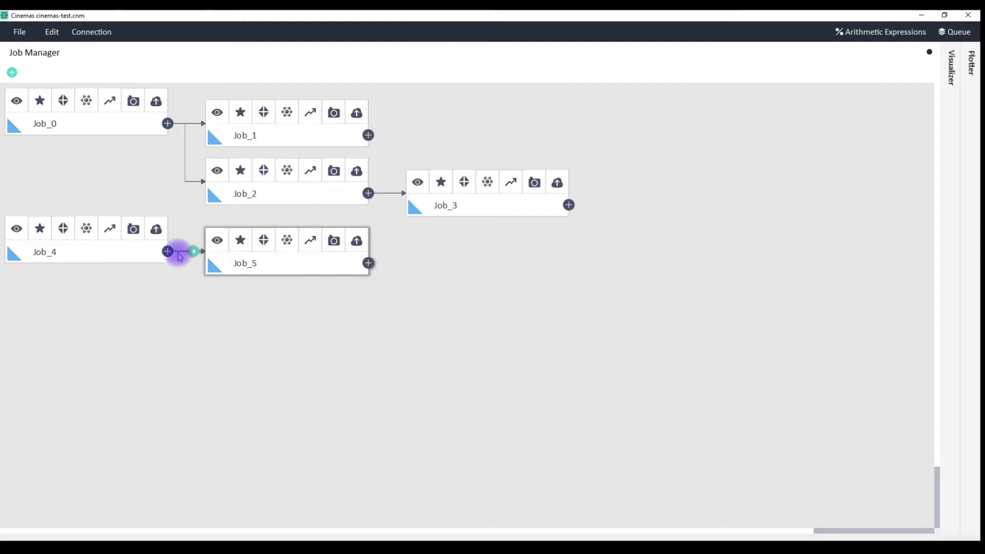
# Reopen the condition expression between Job_4 and Job_5 and save it again, overriding the stored expression
pyautogui.click(192, 251)
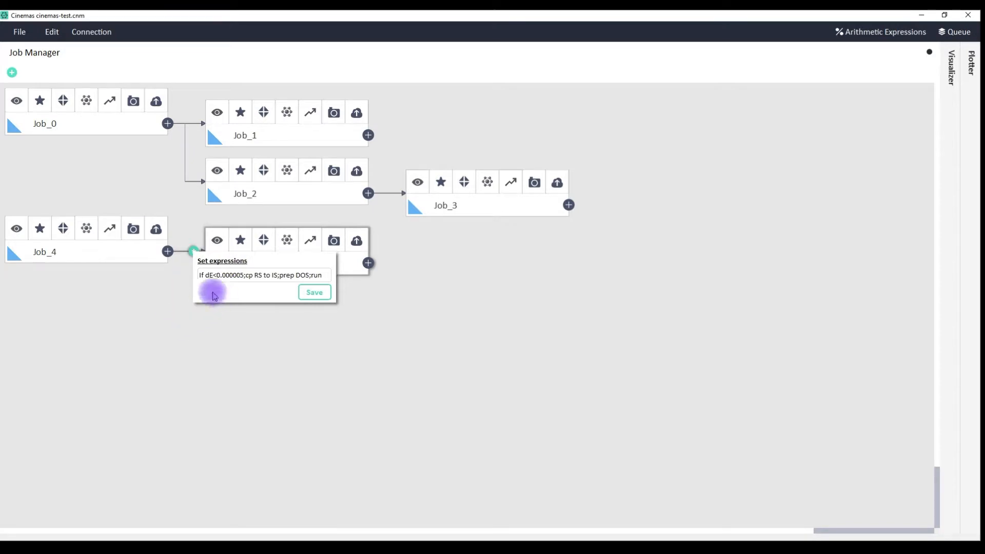
pyautogui.click(315, 292)
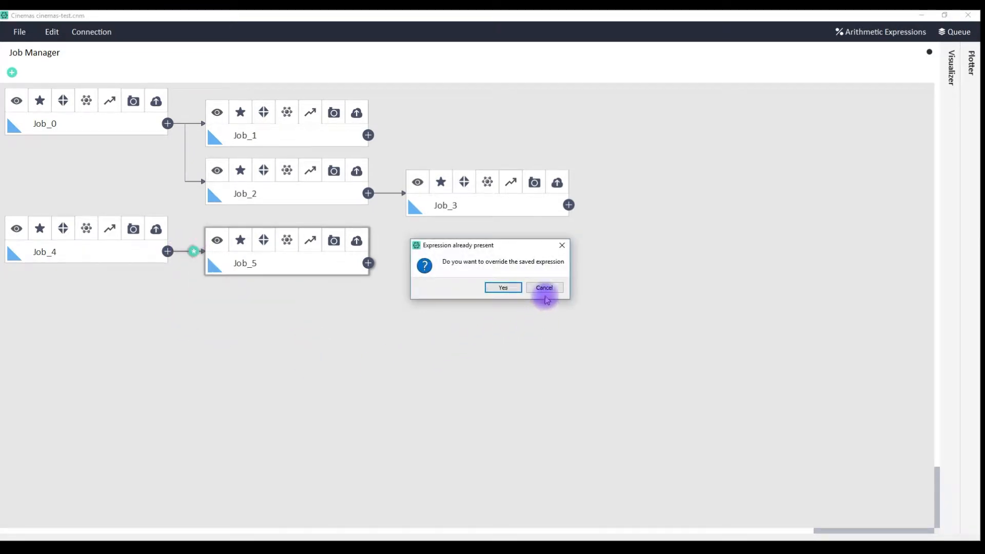
pyautogui.click(504, 288)
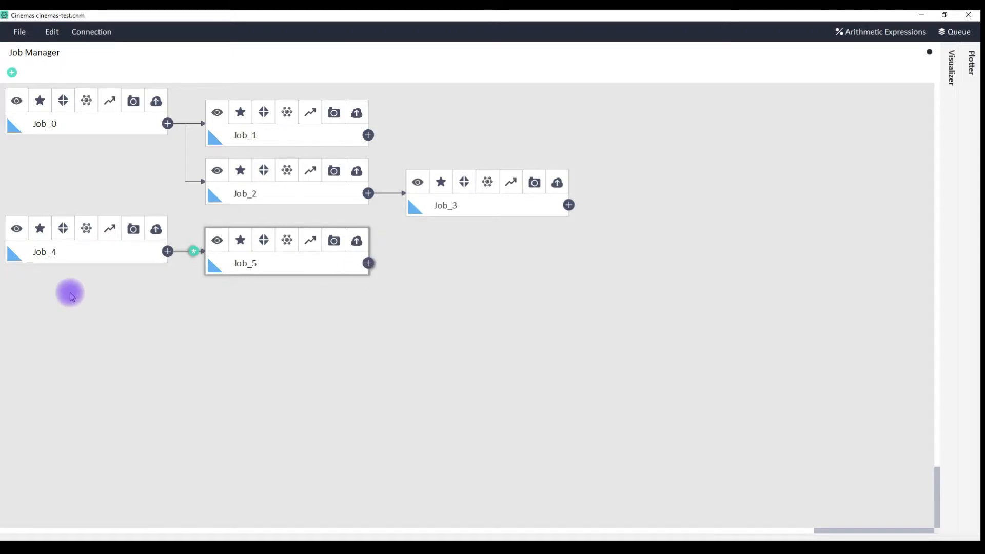
# Collapse the Job_0 and Job_2 cards and expand both again
pyautogui.click(17, 102)
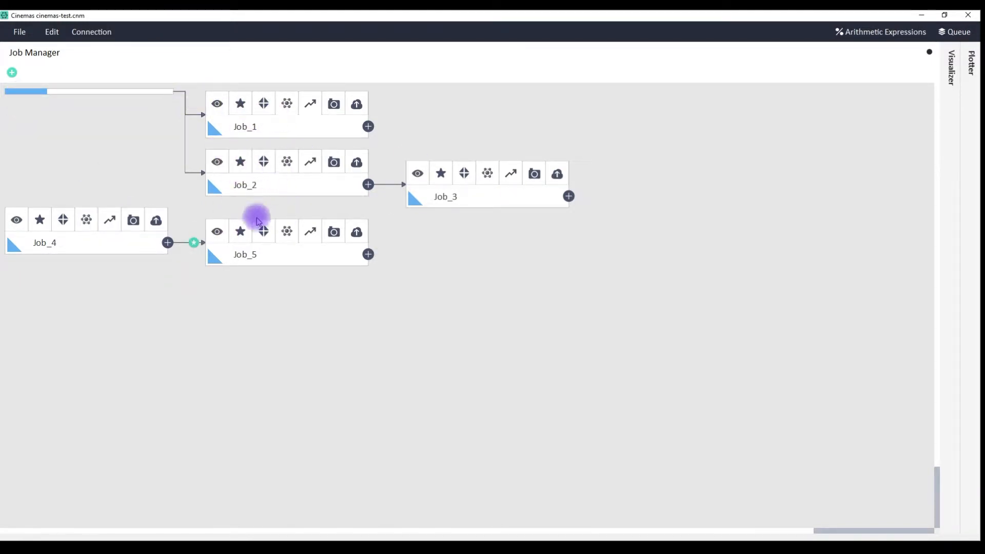
pyautogui.click(217, 162)
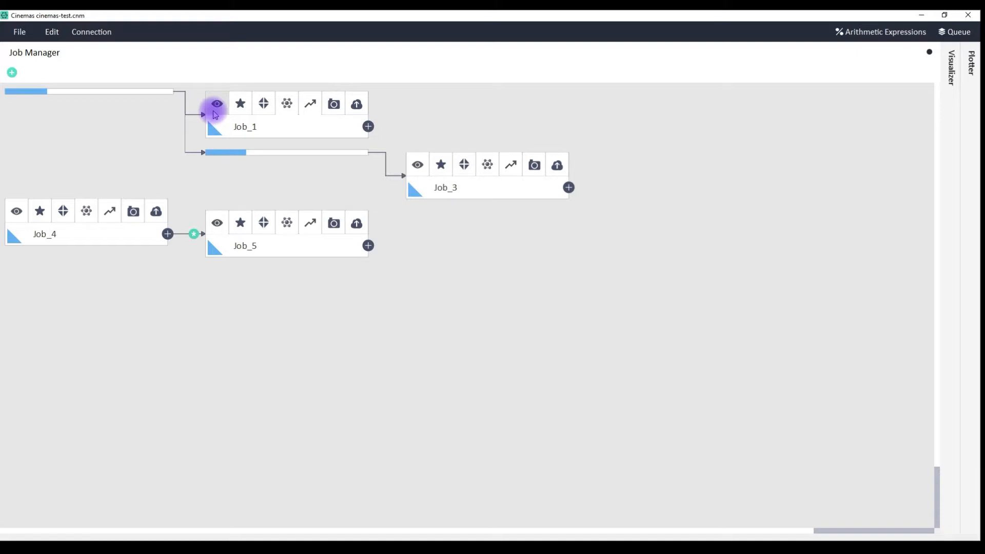
pyautogui.click(248, 153)
pyautogui.click(138, 92)
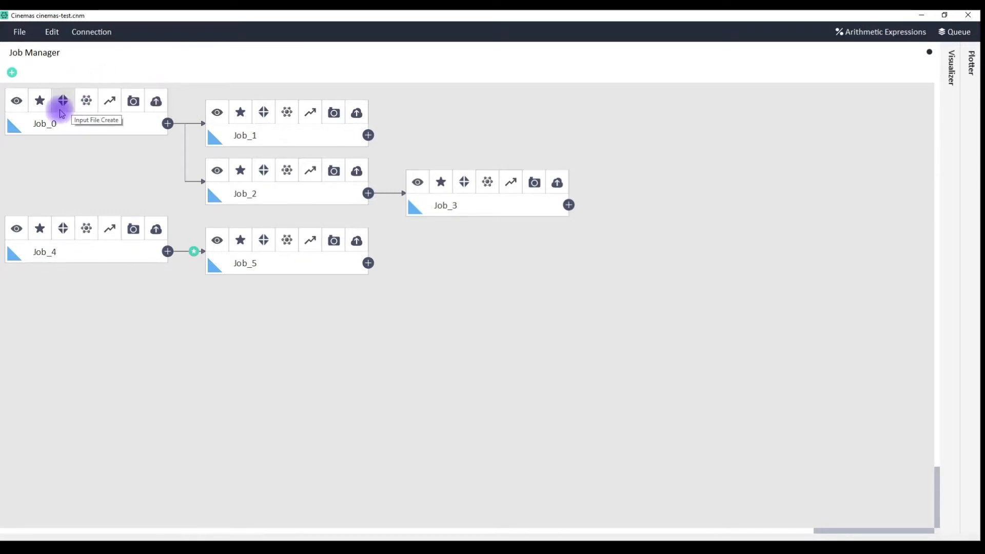
# Rename Job_0 as ENCUT_400
pyautogui.doubleClick(48, 124)
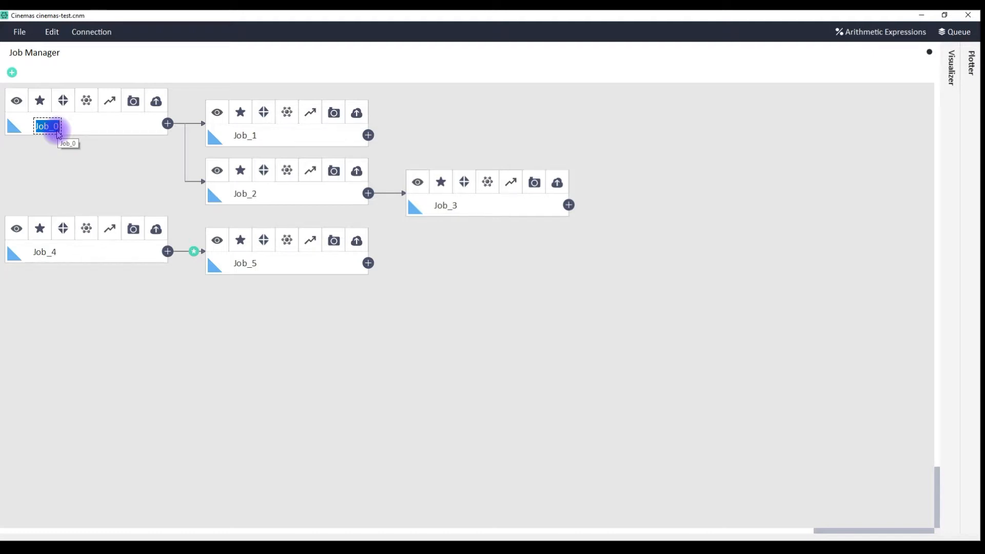
pyautogui.write('ENCUT_400')
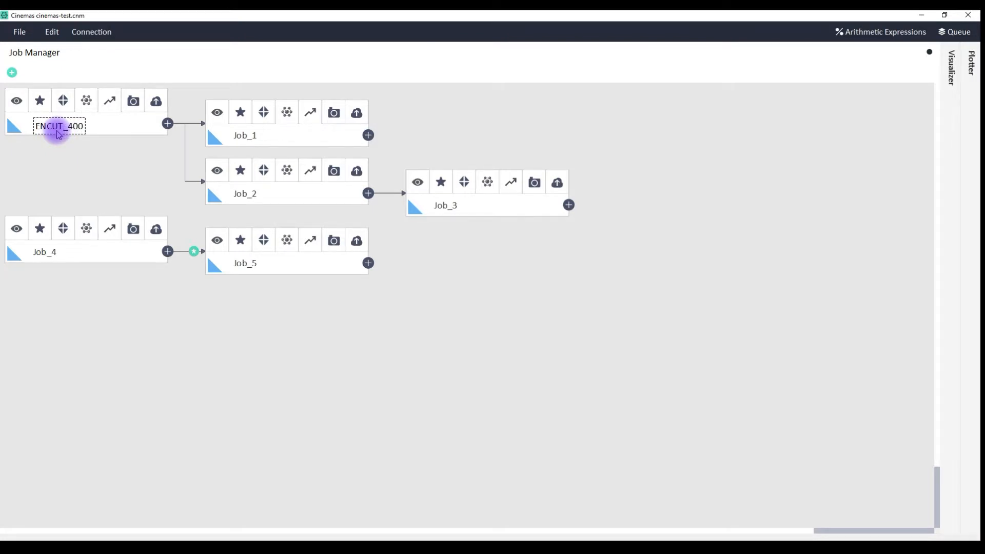
pyautogui.press('Return')
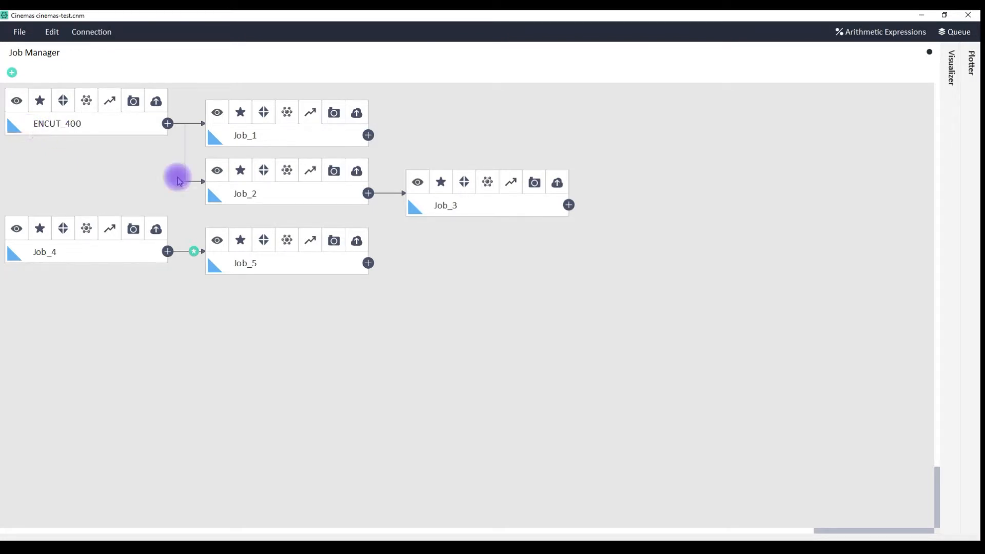
# Rename Job_1, the first child of ENCUT_400, as KPOINTS-4x4x4
pyautogui.doubleClick(242, 142)
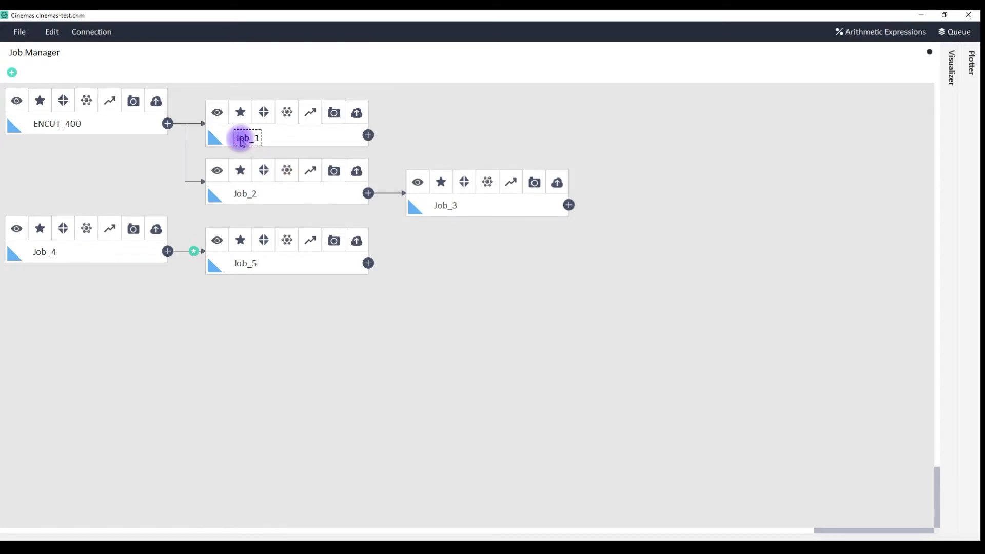
pyautogui.doubleClick(241, 139)
pyautogui.write('KPOINTS-4x4x4')
pyautogui.press('Return')
# Rename Job_2, the second child of ENCUT_400, as KPOINTS-8x8x8
pyautogui.doubleClick(246, 195)
pyautogui.write('KPOI')
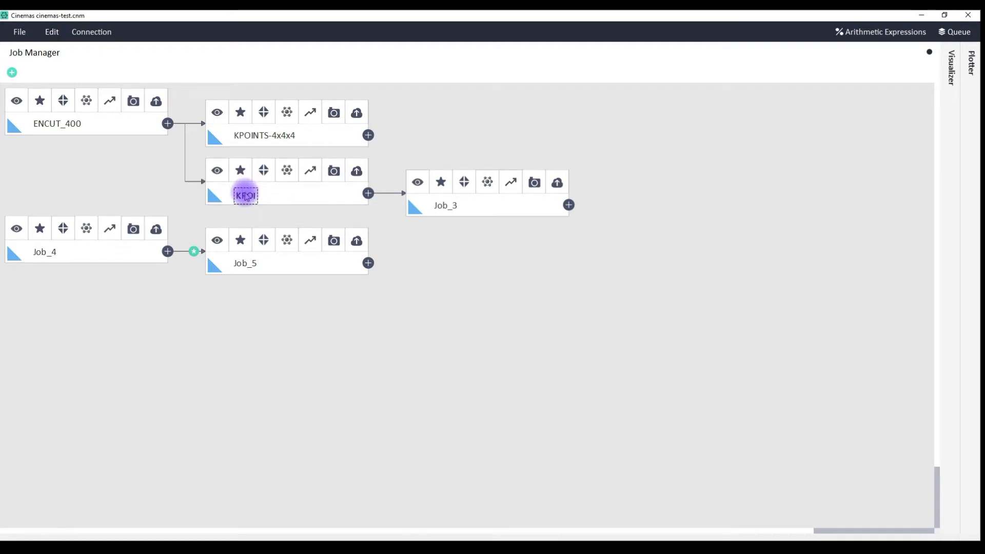
pyautogui.write('NTS-8x8x8')
pyautogui.press('BackSpace')
pyautogui.press('Return')
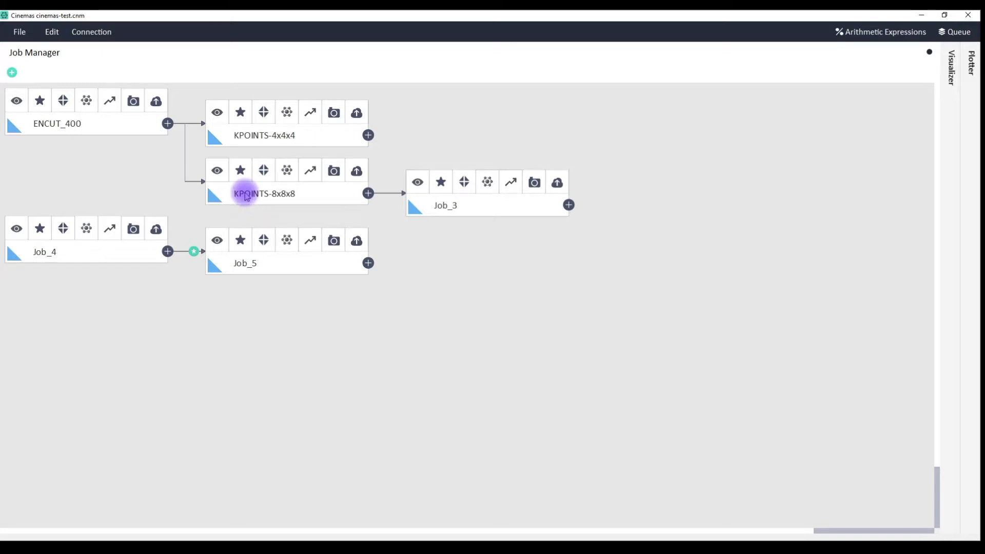
# Rename Job_3, the child of KPOINTS-8x8x8, as relaxation
pyautogui.doubleClick(445, 209)
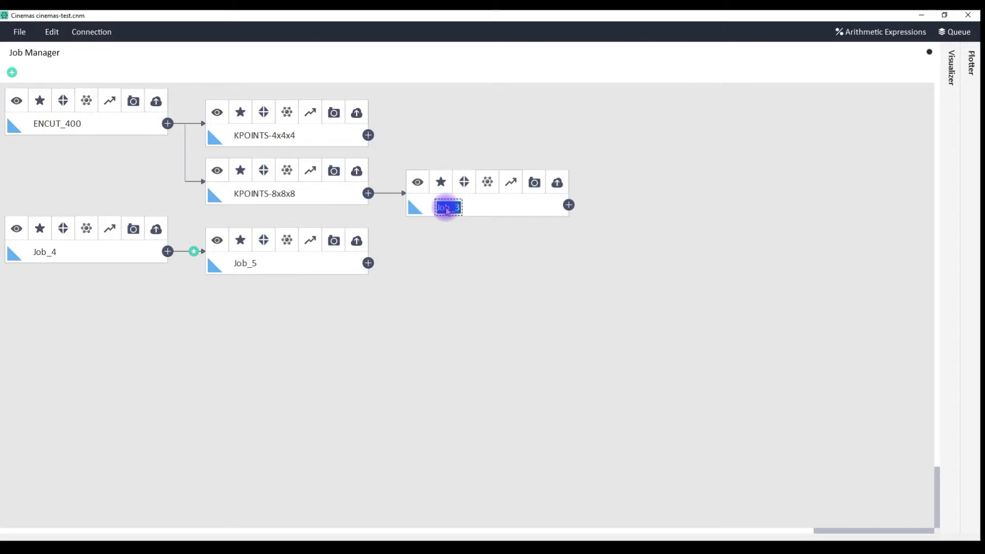
pyautogui.press('BackSpace')
pyautogui.write('relazx')
pyautogui.write('tion')
pyautogui.press('Return')
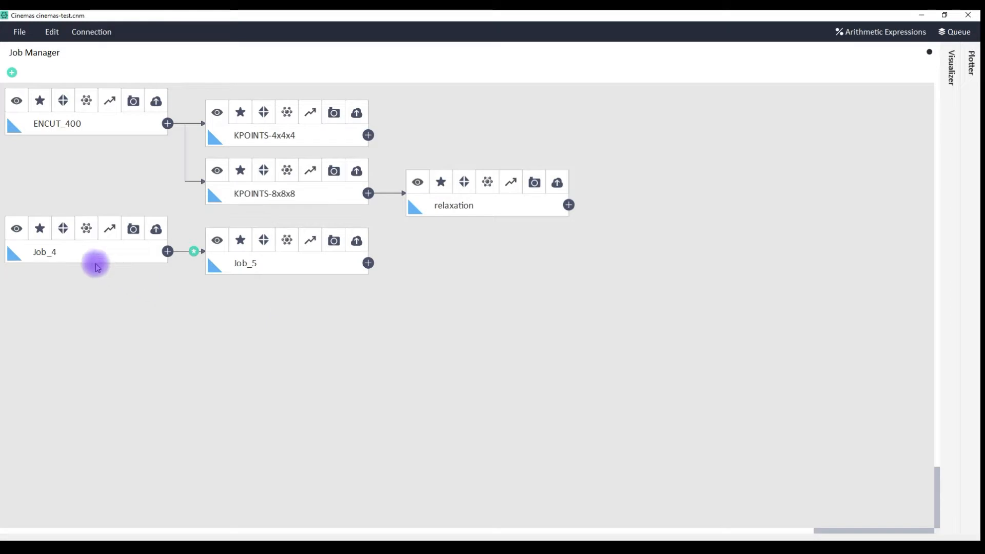
# Rename Job_4 as relax-2
pyautogui.doubleClick(44, 254)
pyautogui.write('rela')
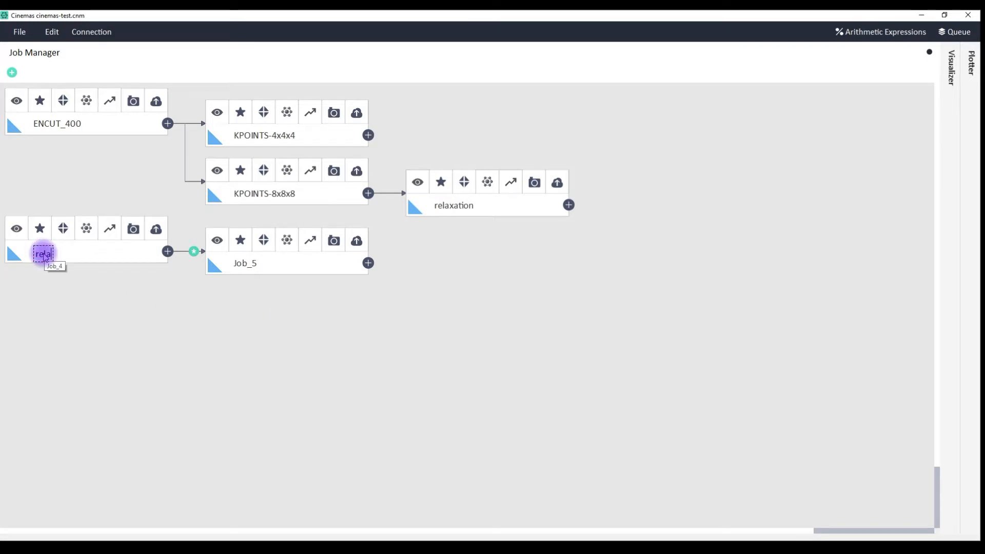
pyautogui.write('x-2')
pyautogui.press('Return')
# Rename Job_5, the conditional child of relax-2, as DOS_automatic
pyautogui.doubleClick(244, 265)
pyautogui.write('DOS_automatic')
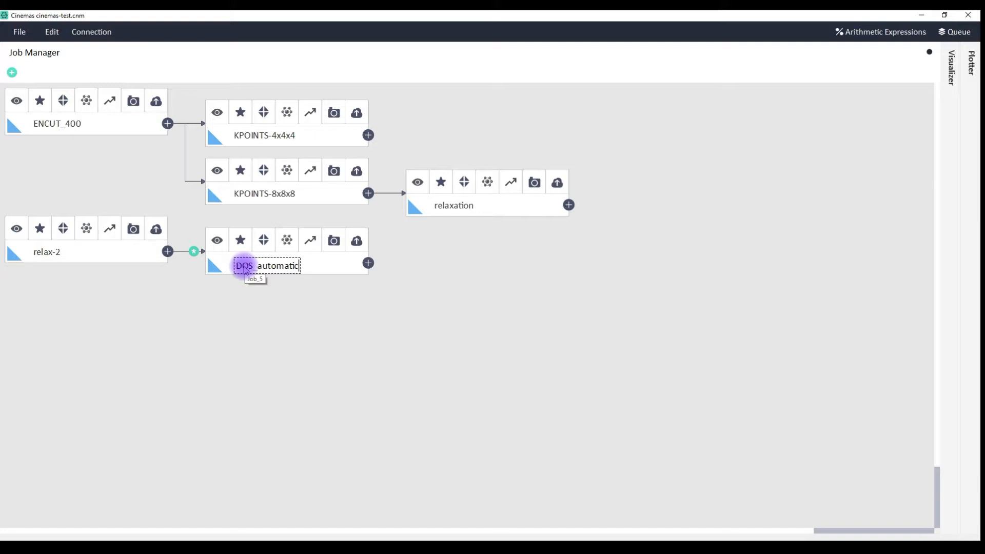
pyautogui.press('Return')
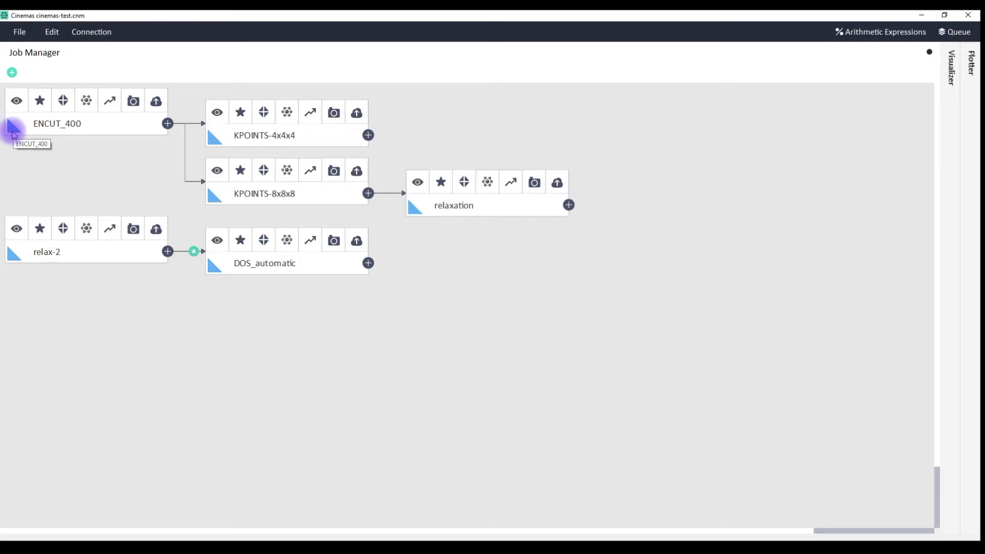
# Set the highlight color of the ENCUT_400 job to red
pyautogui.click(14, 135)
pyautogui.click(45, 190)
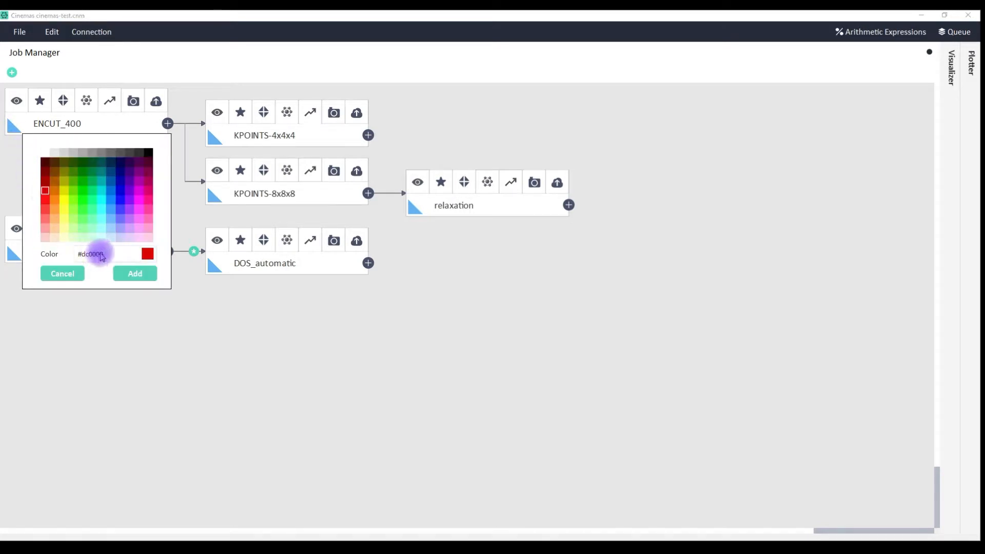
pyautogui.click(125, 268)
# Highlight the KPOINTS-4x4x4 job in olive green #3e7c00 and the KPOINTS-8x8x8 job in a purer green
pyautogui.click(214, 139)
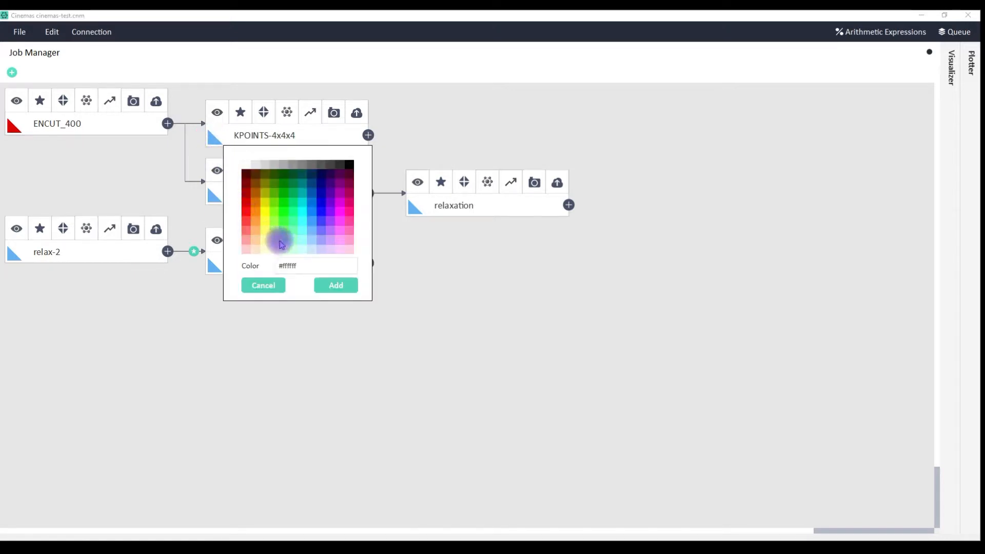
pyautogui.click(274, 183)
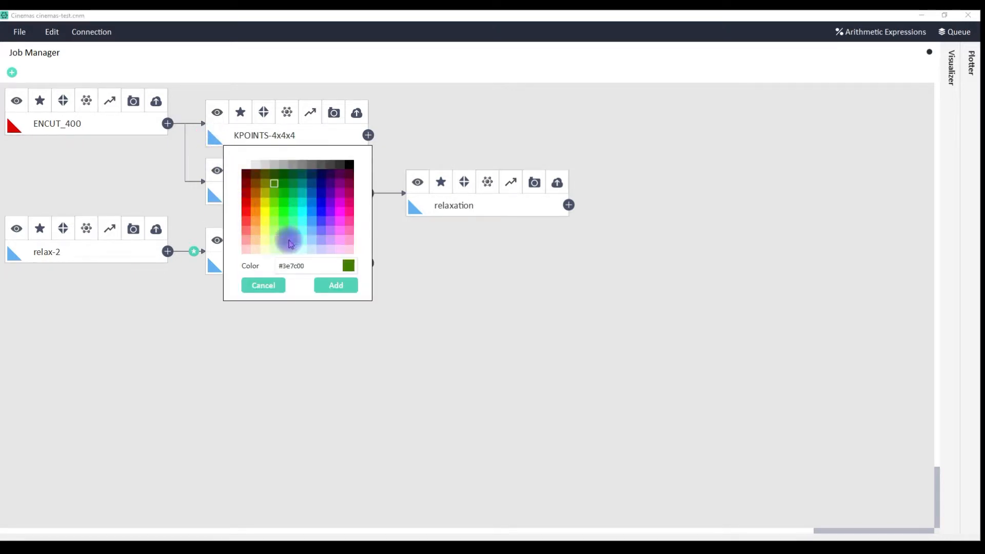
pyautogui.click(333, 285)
pyautogui.click(214, 197)
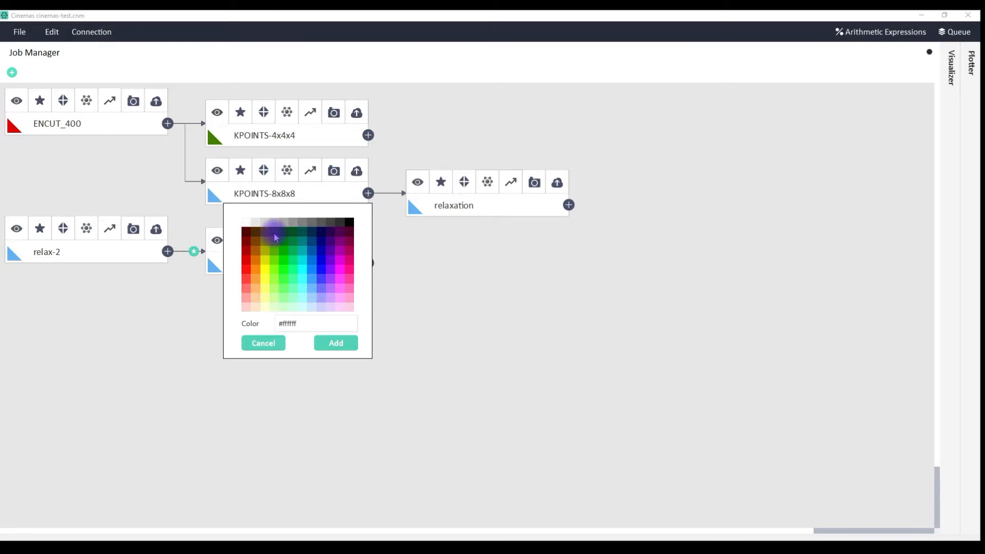
pyautogui.click(285, 245)
pyautogui.click(335, 342)
# Set the highlight color of the DOS_automatic job to magenta
pyautogui.click(213, 266)
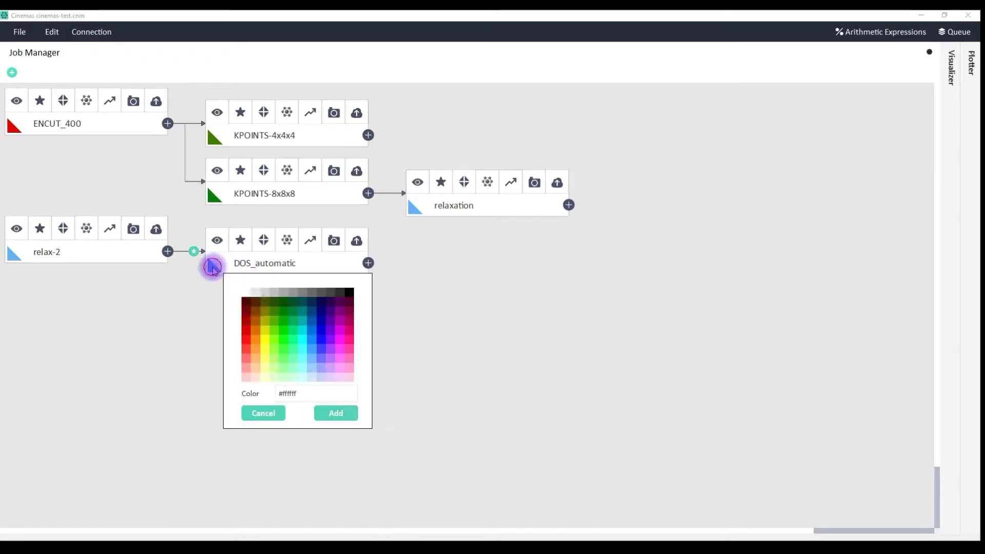
pyautogui.click(345, 343)
pyautogui.click(338, 413)
# Give the relaxation and relax-2 jobs the same very dark red highlight color, #4c0000
pyautogui.click(413, 211)
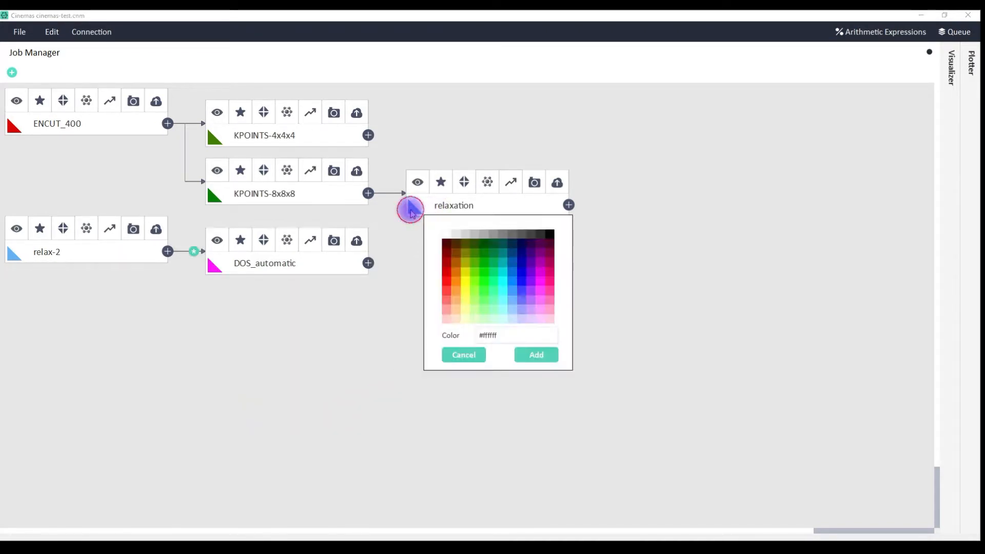
pyautogui.click(446, 243)
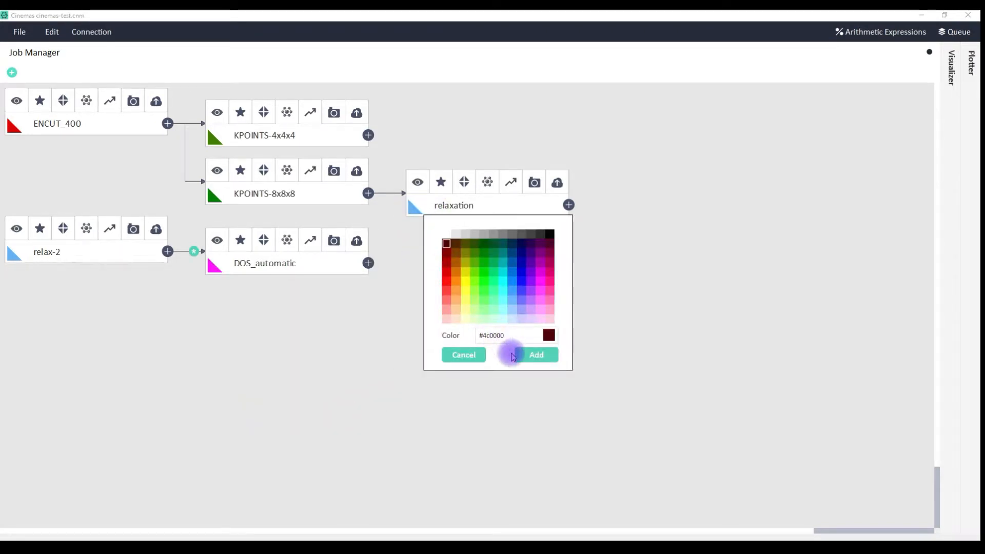
pyautogui.click(515, 355)
pyautogui.click(14, 254)
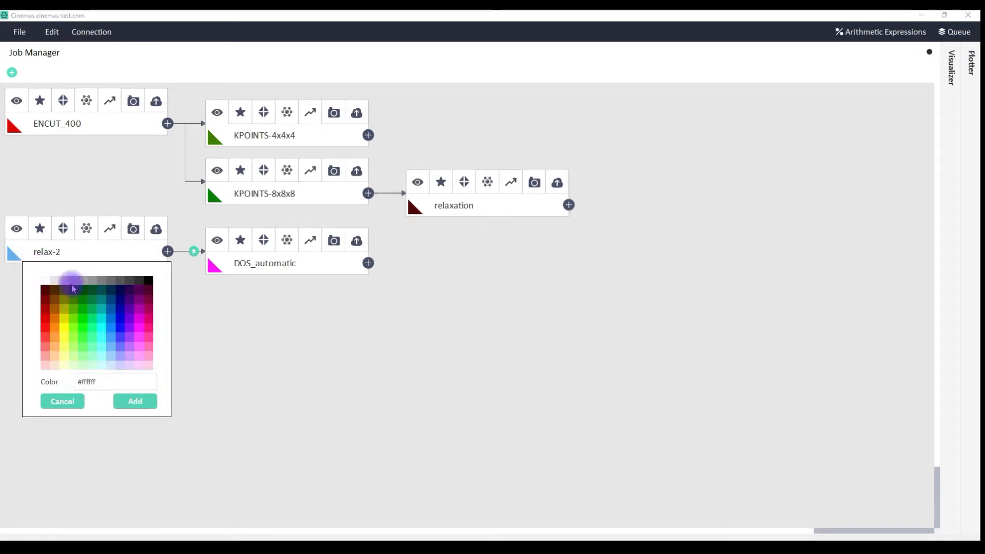
pyautogui.click(46, 291)
pyautogui.click(135, 401)
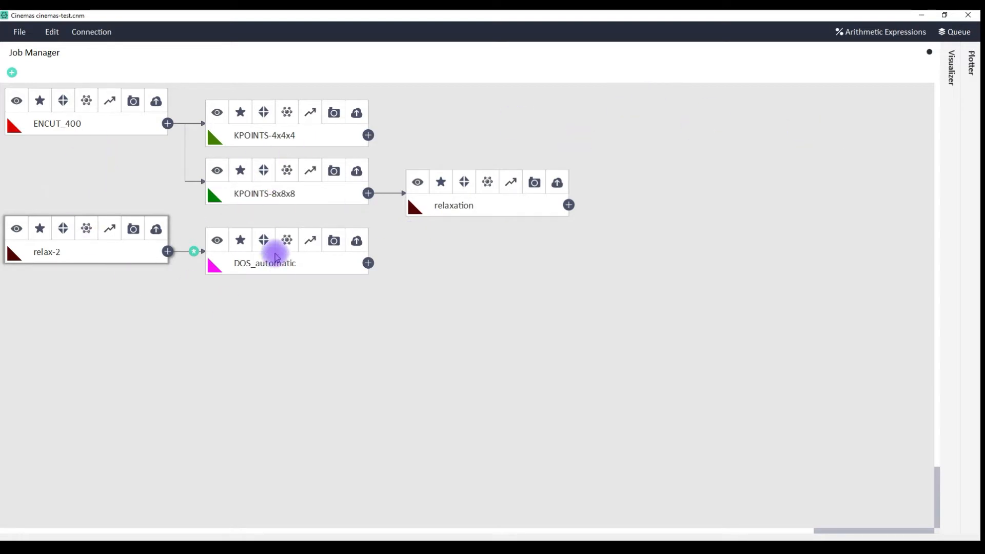
# In the color highlight legend, label the red color ENCUT and both green colors KPOINT
pyautogui.click(928, 52)
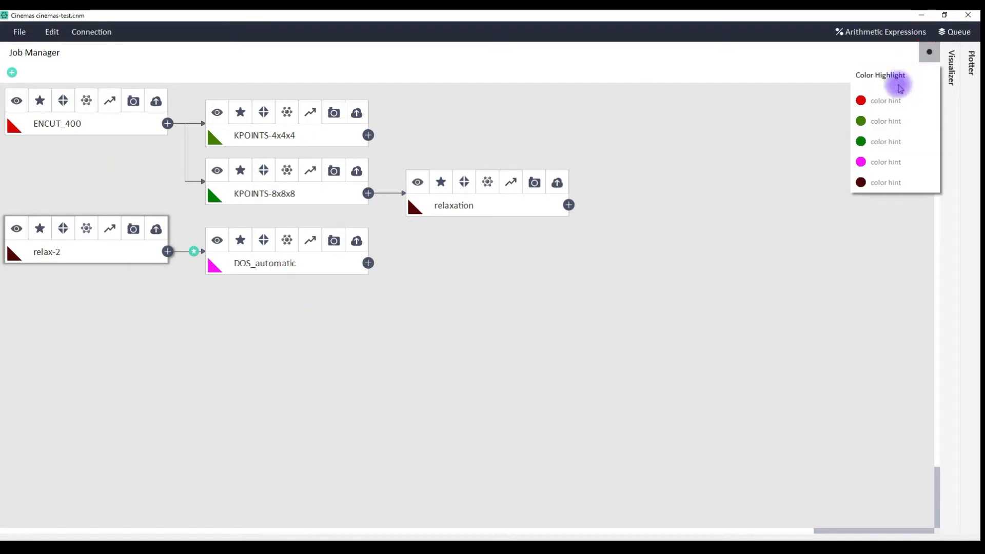
pyautogui.click(894, 99)
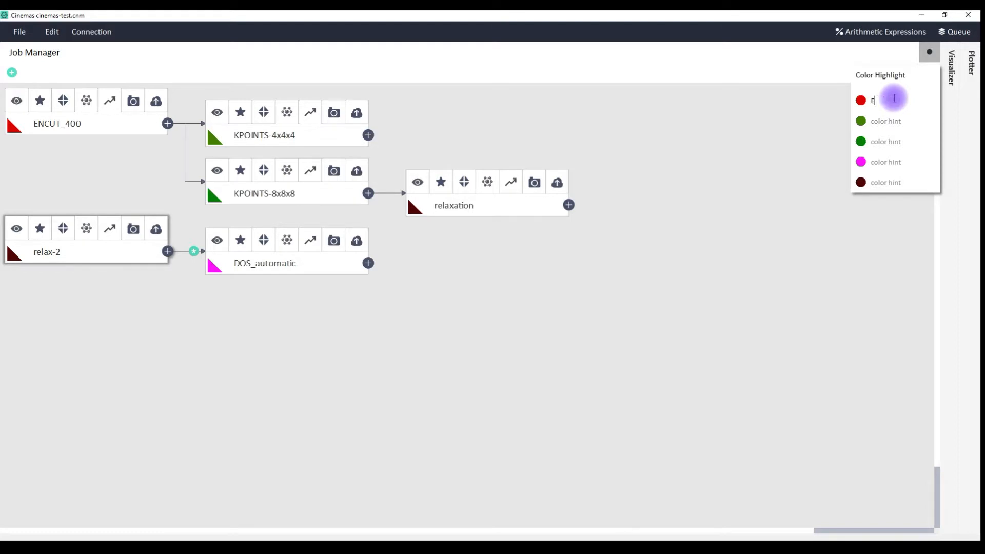
pyautogui.click(893, 124)
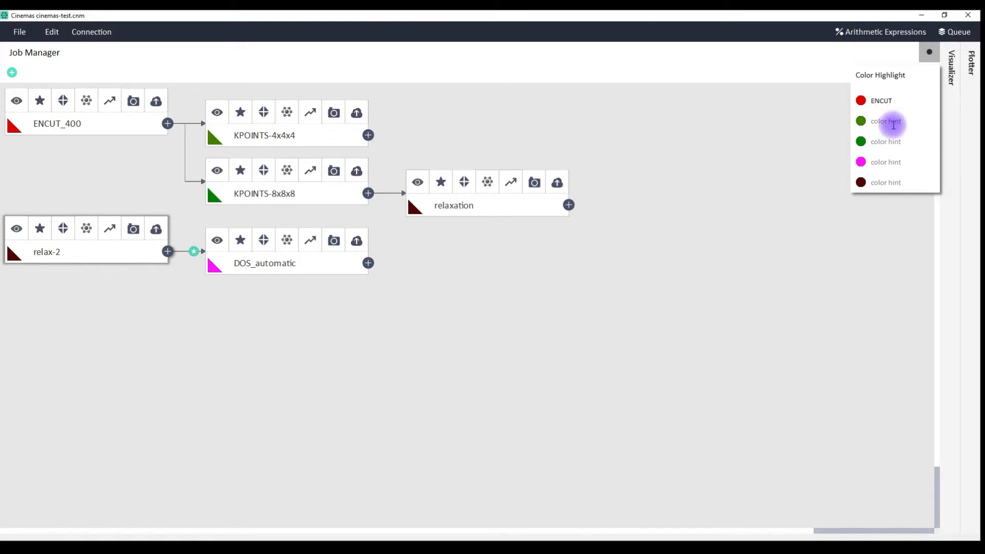
pyautogui.write('KPOINT')
pyautogui.click(896, 148)
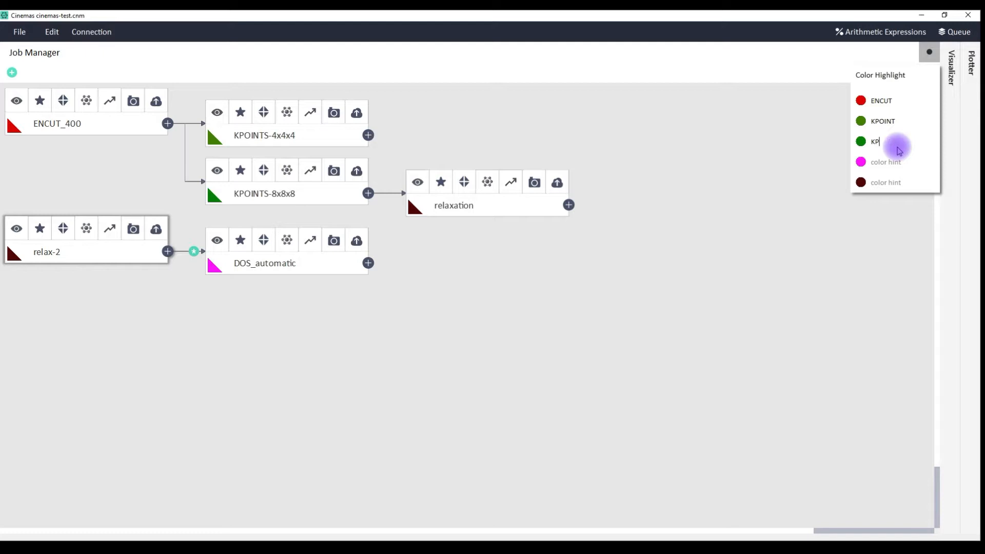
# Label the magenta color DOS and the dark red color relaxation in the highlight legend, and close the legend
pyautogui.click(895, 160)
pyautogui.write('DOSC')
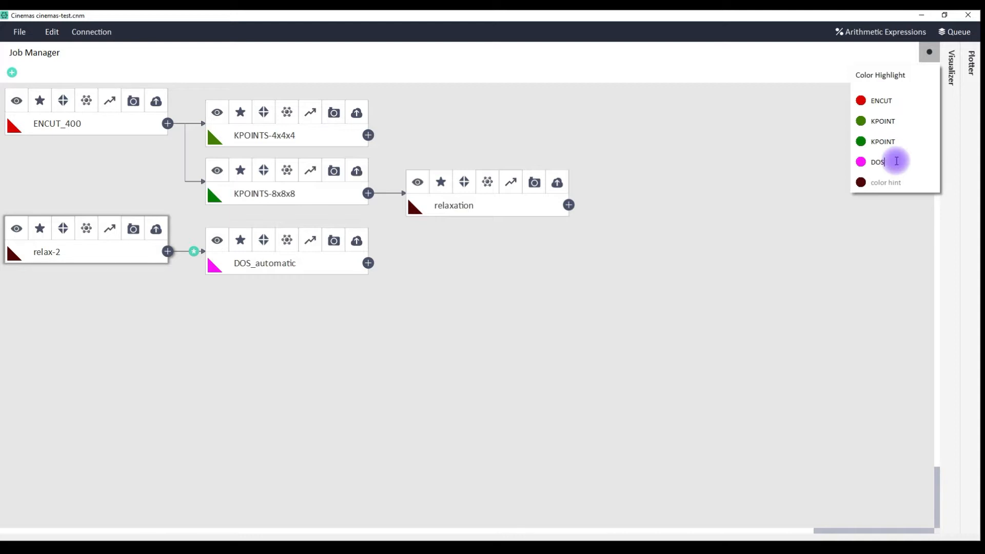
pyautogui.click(898, 182)
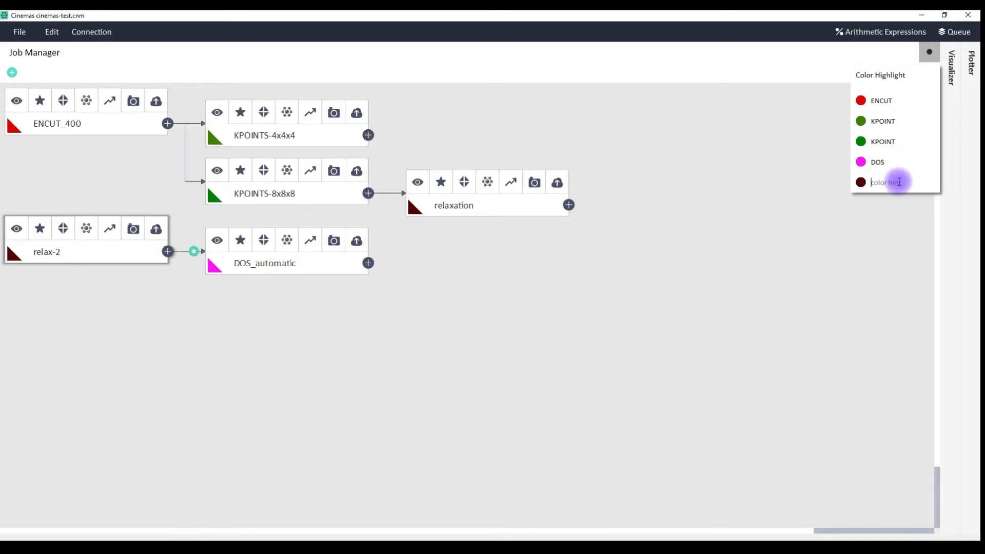
pyautogui.write('relaxation')
pyautogui.click(859, 241)
pyautogui.click(929, 53)
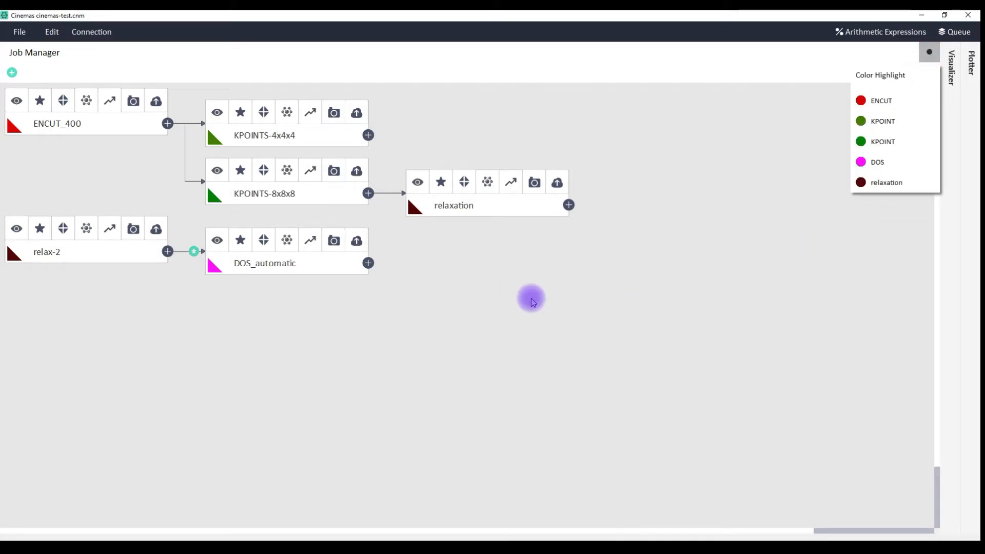
pyautogui.click(515, 345)
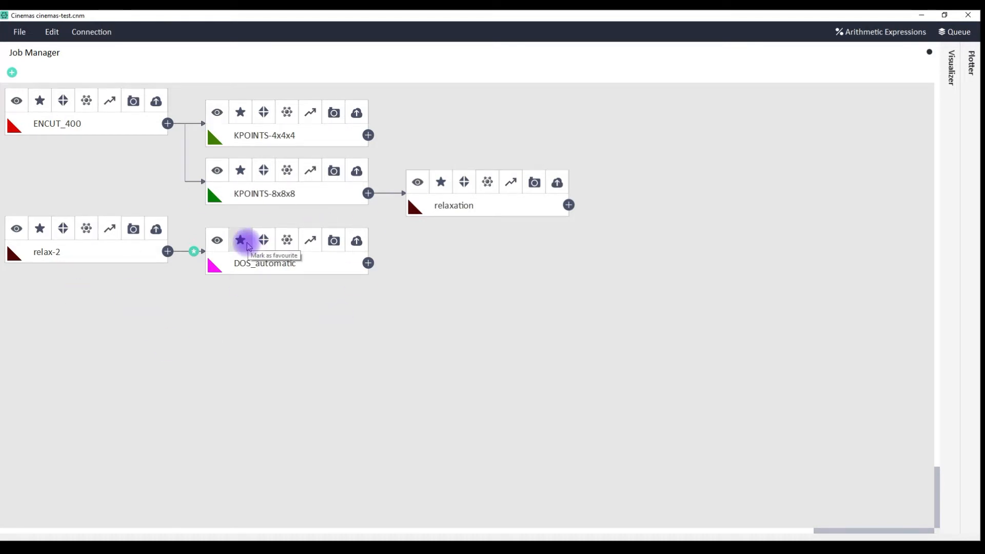
# Open the input files creation window for the ENCUT_400 job
pyautogui.click(62, 101)
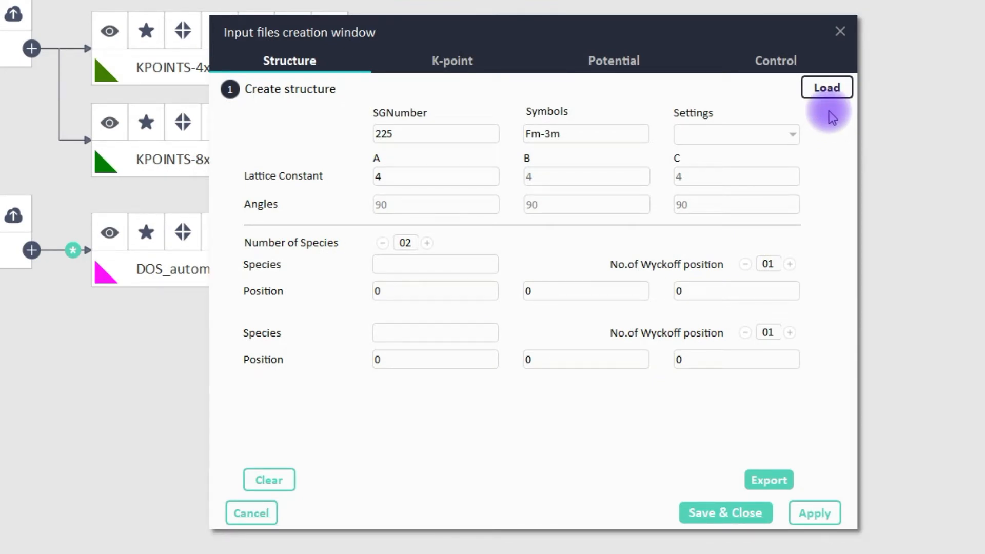
# Examine which structure file formats can be loaded, and leave without loading a file
pyautogui.click(826, 88)
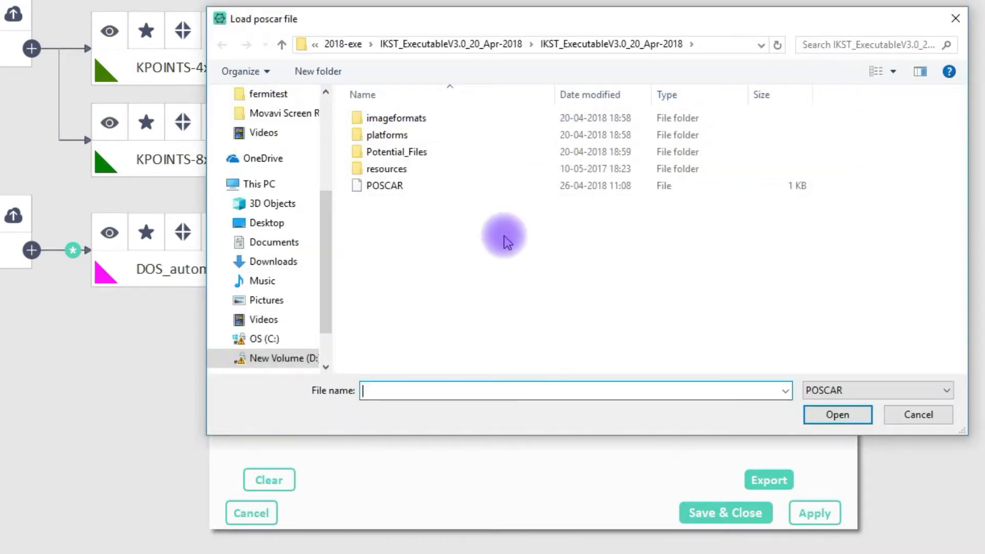
pyautogui.click(867, 391)
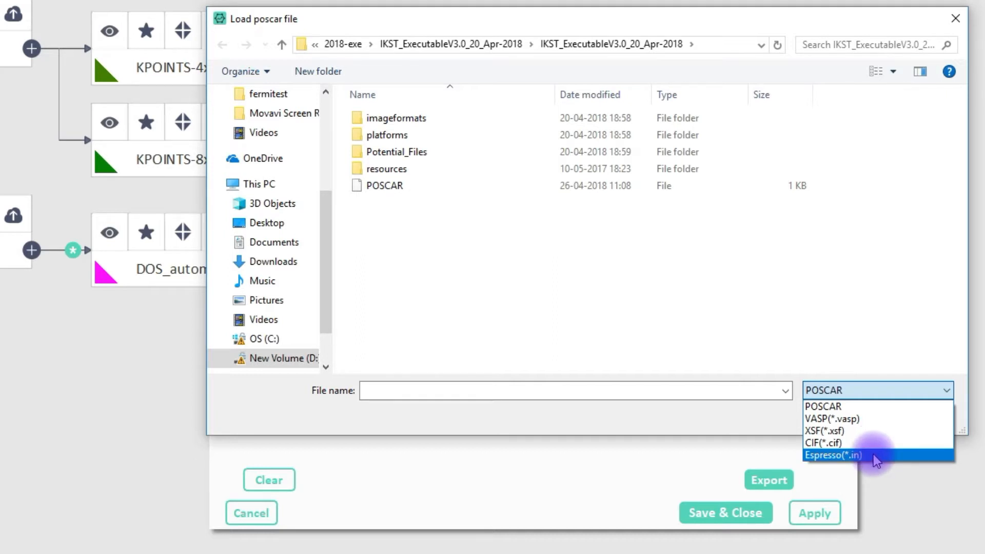
pyautogui.click(682, 449)
pyautogui.click(915, 418)
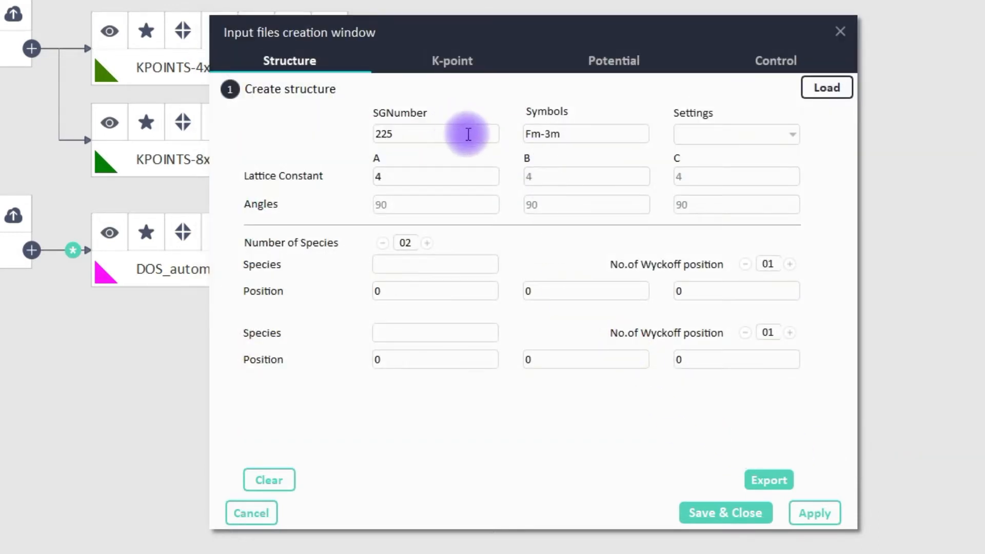
# Set the structure's space group number to 221 and lattice constant A to 3.88
pyautogui.click(468, 133)
pyautogui.press('BackSpace')
pyautogui.write('1')
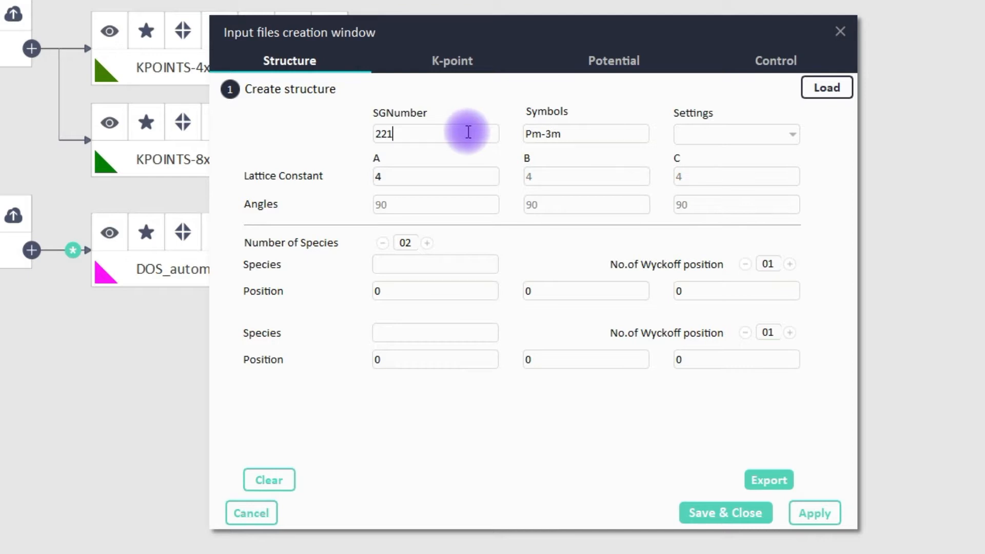
pyautogui.press('Tab')
pyautogui.press('Tab')
pyautogui.doubleClick(403, 179)
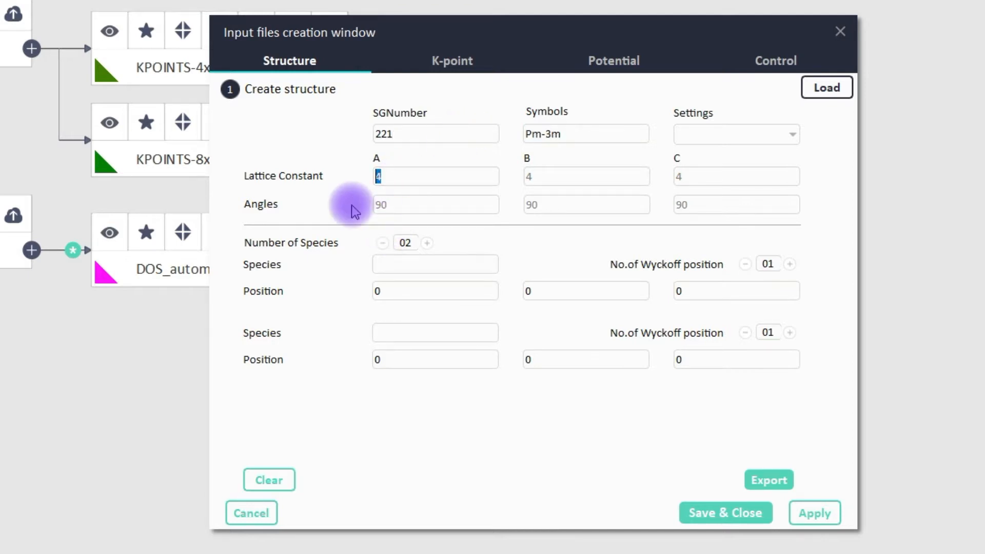
pyautogui.write('3.88')
pyautogui.press('Tab')
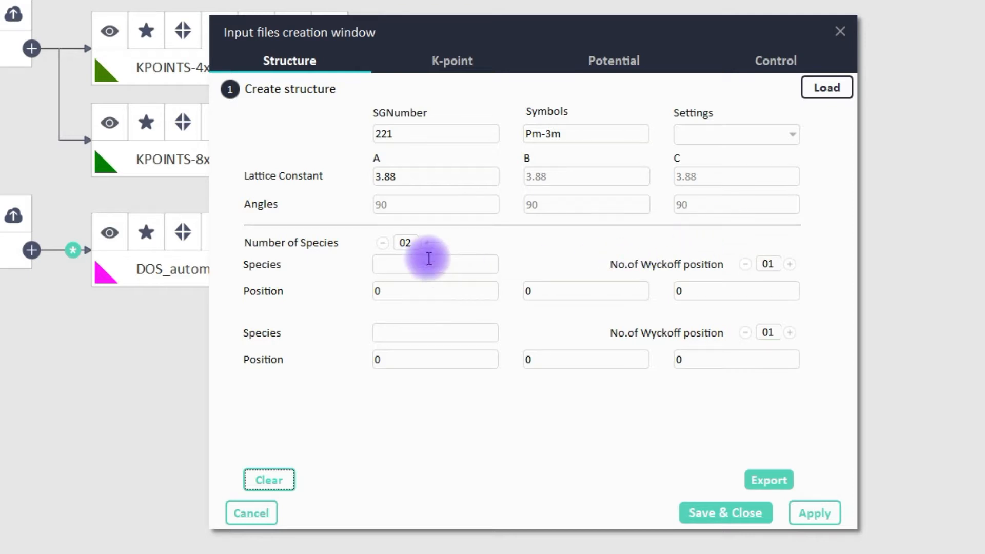
# Set the number of species to 3 and enter Sr as the first species at position 0, 0, 0
pyautogui.click(427, 243)
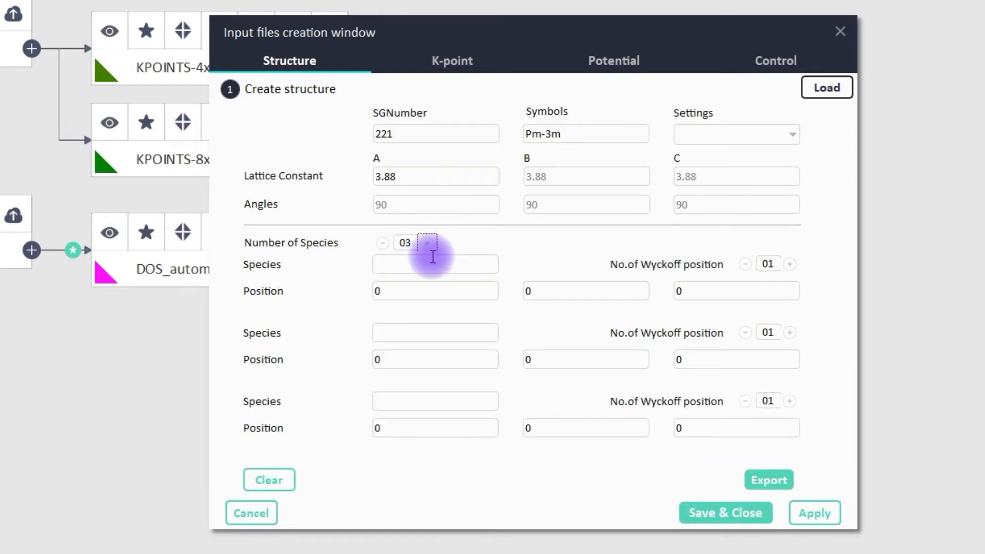
pyautogui.click(433, 256)
pyautogui.press('Tab')
pyautogui.press('Tab')
pyautogui.press('Tab')
pyautogui.press('Tab')
# Enter Ti as the second species at position 0.5, 0.5, 0.5
pyautogui.write('Ti')
pyautogui.press('Tab')
pyautogui.press('Tab')
pyautogui.write('0.5')
# Enter O as the third species at position 0.5, 0.5, 0 and export the structure
pyautogui.write('O')
pyautogui.press('Tab')
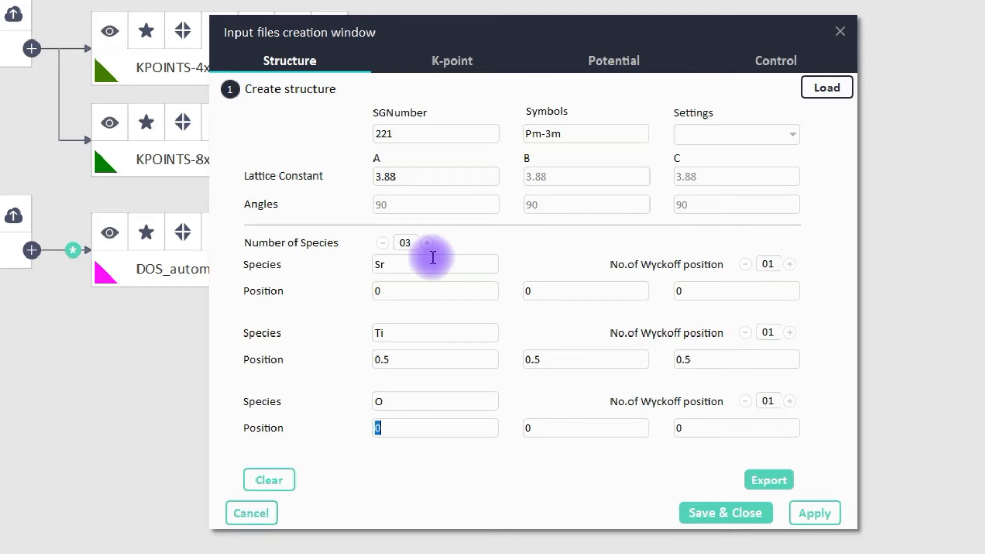
pyautogui.write('0.5')
pyautogui.press('Tab')
pyautogui.write('0.5')
pyautogui.press('Tab')
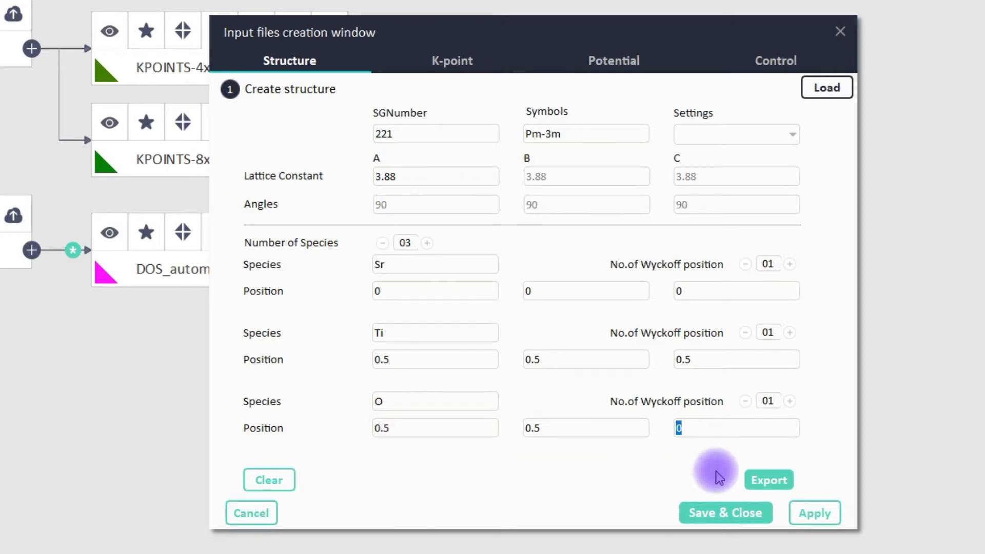
pyautogui.click(765, 483)
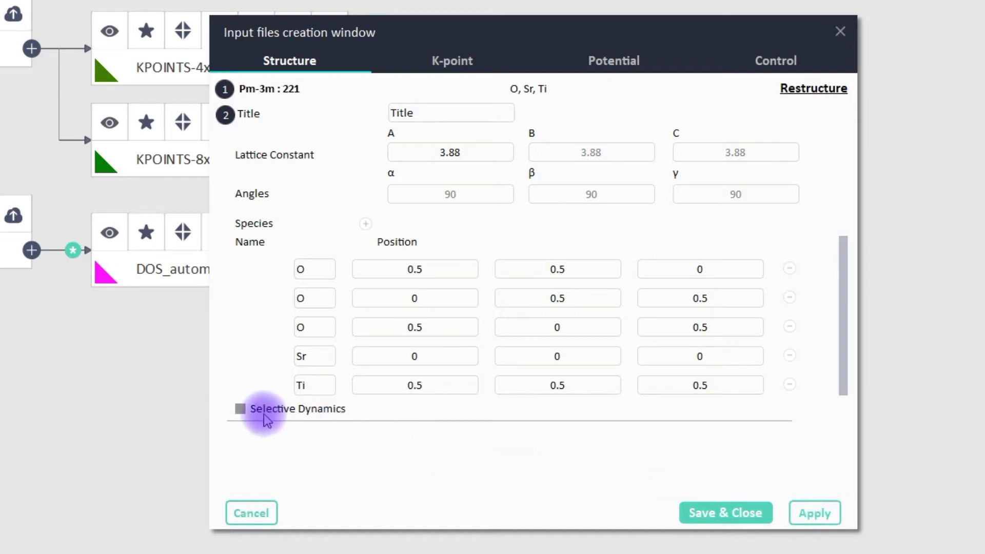
# Try selective dynamics with one direction enabled for each of the last four atoms, and turn the option off again
pyautogui.click(239, 409)
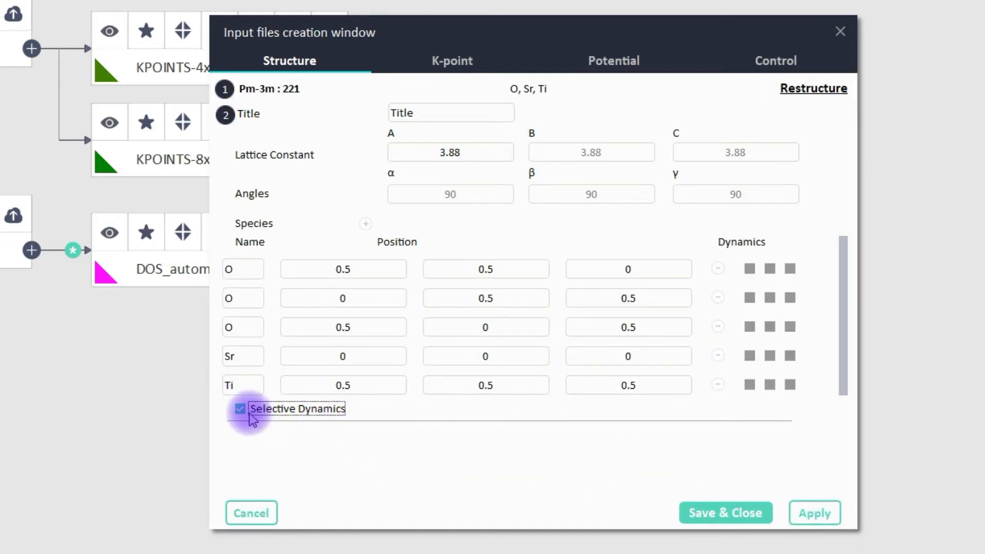
pyautogui.click(753, 295)
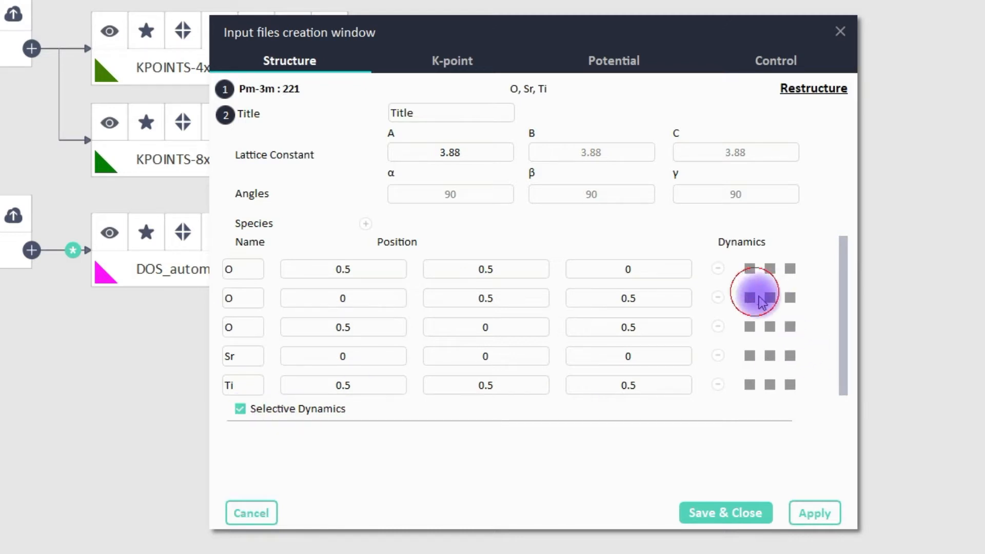
pyautogui.click(769, 327)
pyautogui.click(789, 355)
pyautogui.click(749, 384)
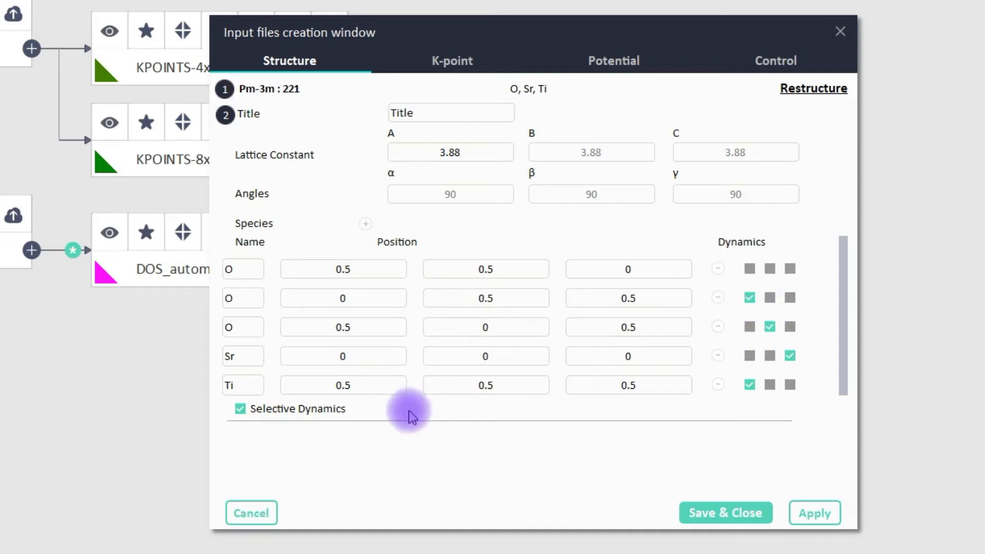
pyautogui.click(326, 409)
# Apply the Pm-3m structure with its O, Sr and Ti atoms to the job
pyautogui.click(819, 513)
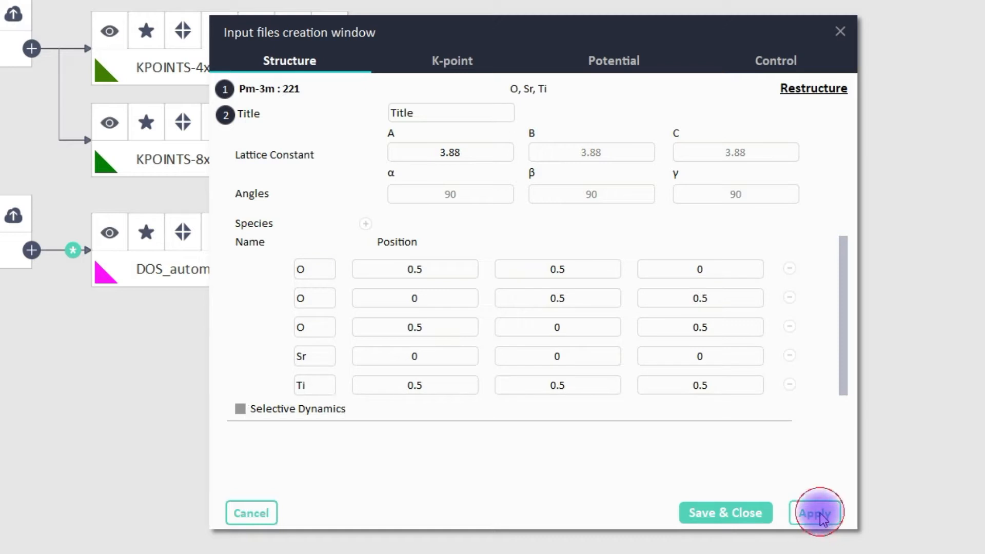
# Set up automatic Monkhorst k-points with header Test and a 4 × 4 × 4 grid, and apply them
pyautogui.click(471, 57)
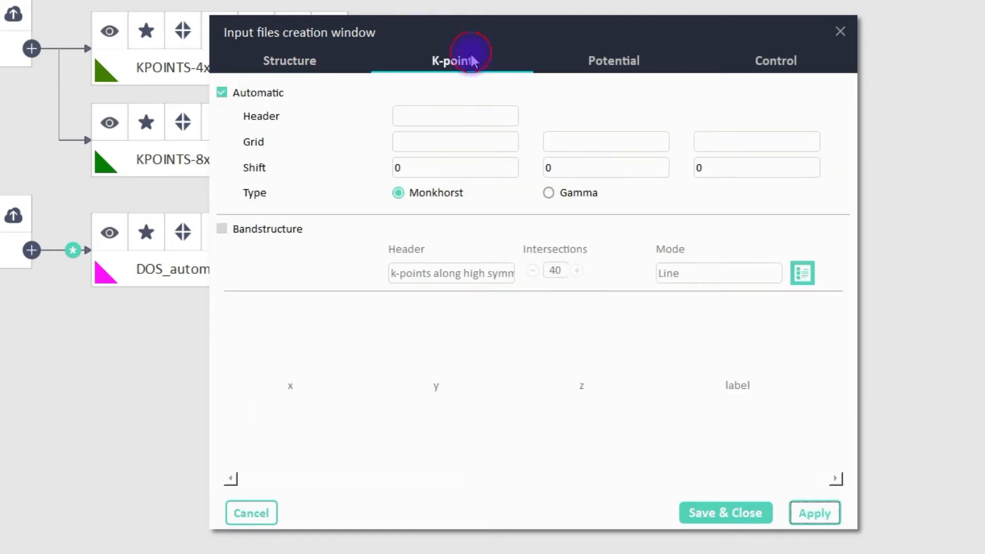
pyautogui.click(465, 119)
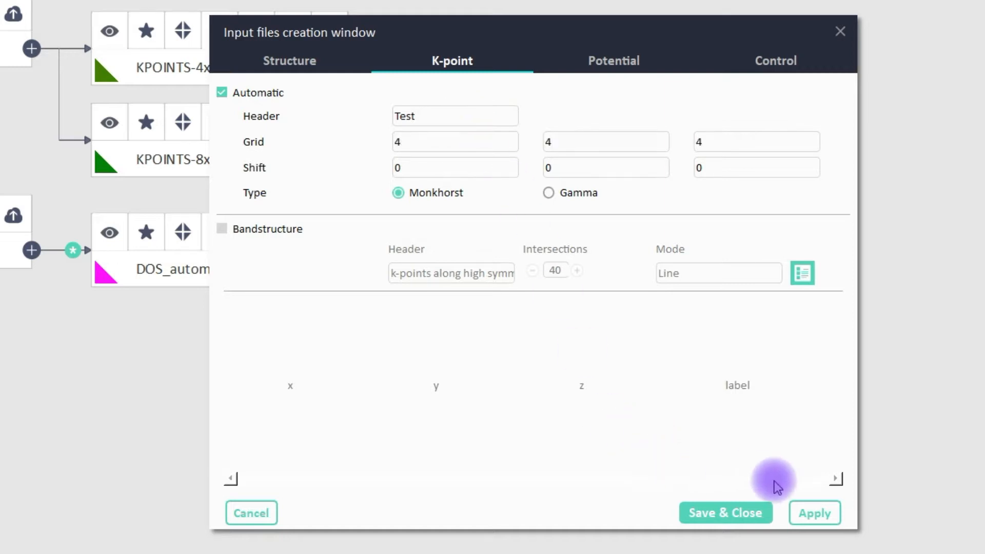
pyautogui.click(820, 512)
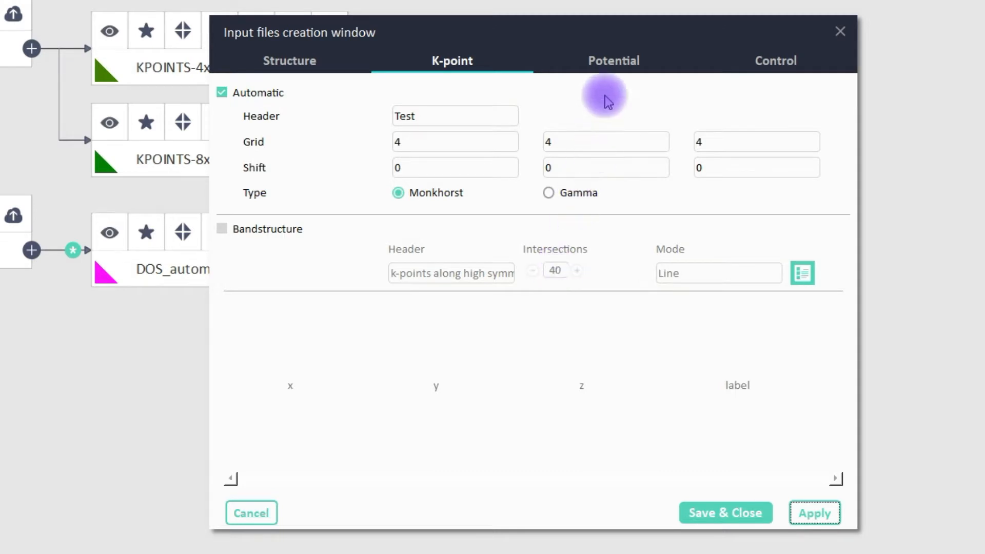
# Try LDA among the exchange correlation types and examine the valence electron choices for O, Sr and Ti
pyautogui.click(611, 62)
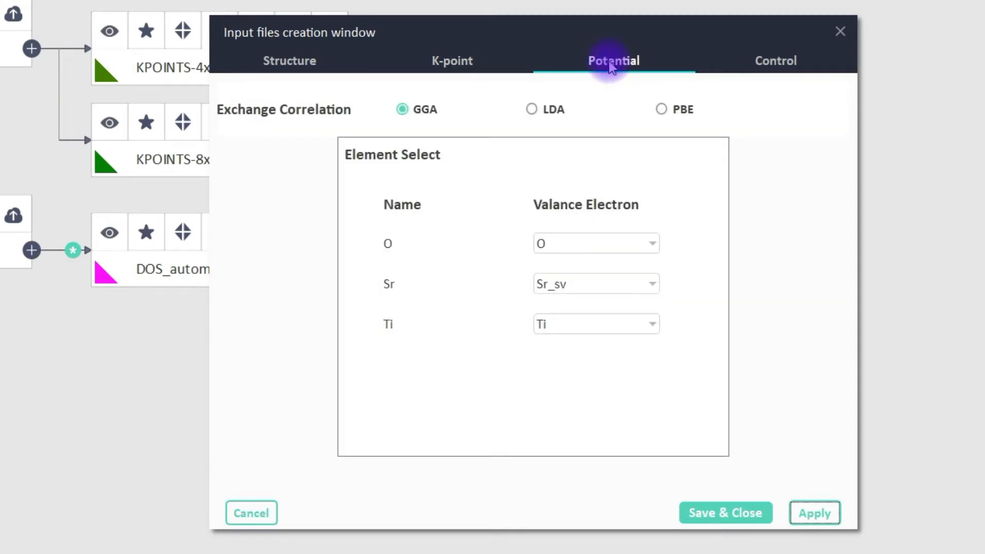
pyautogui.click(536, 109)
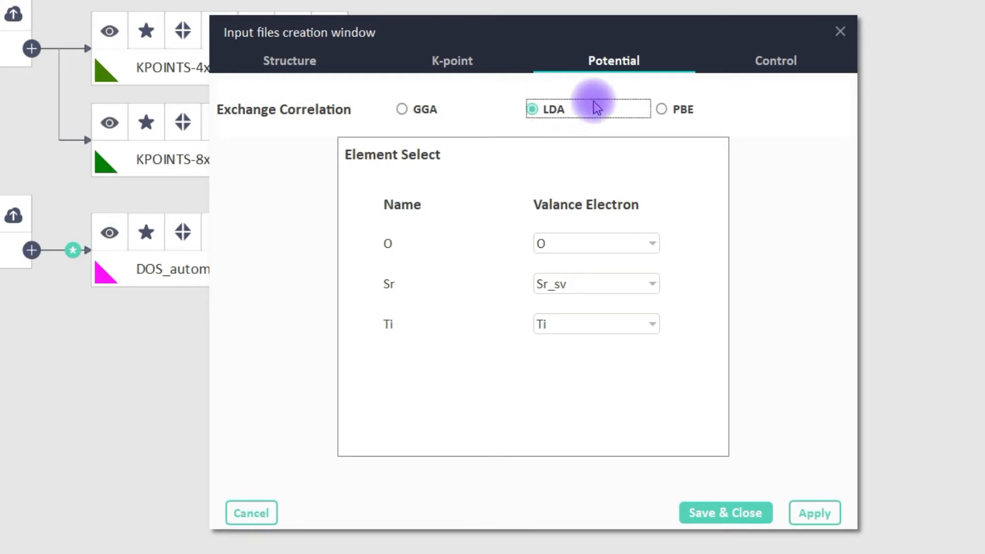
pyautogui.click(677, 116)
pyautogui.click(536, 111)
pyautogui.click(426, 109)
pyautogui.click(534, 110)
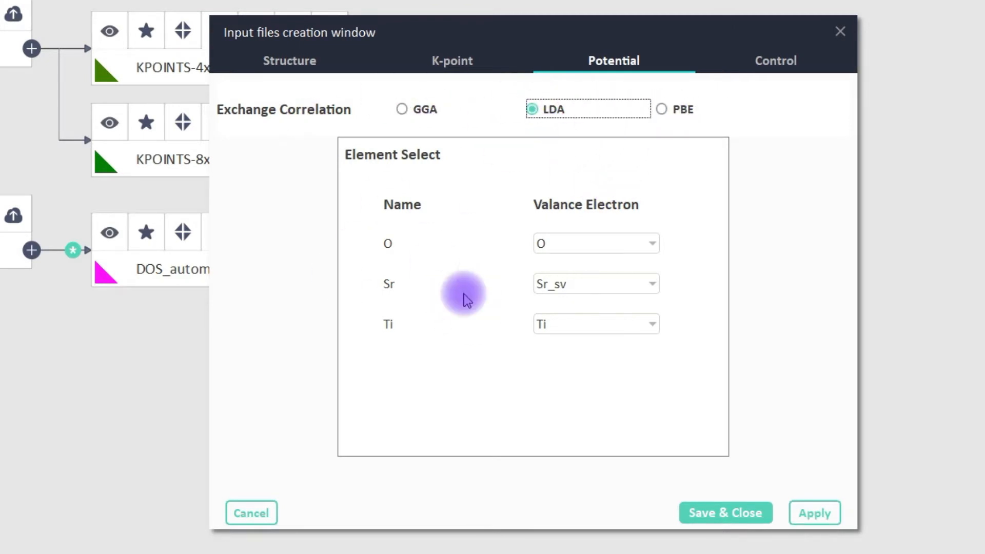
pyautogui.click(605, 246)
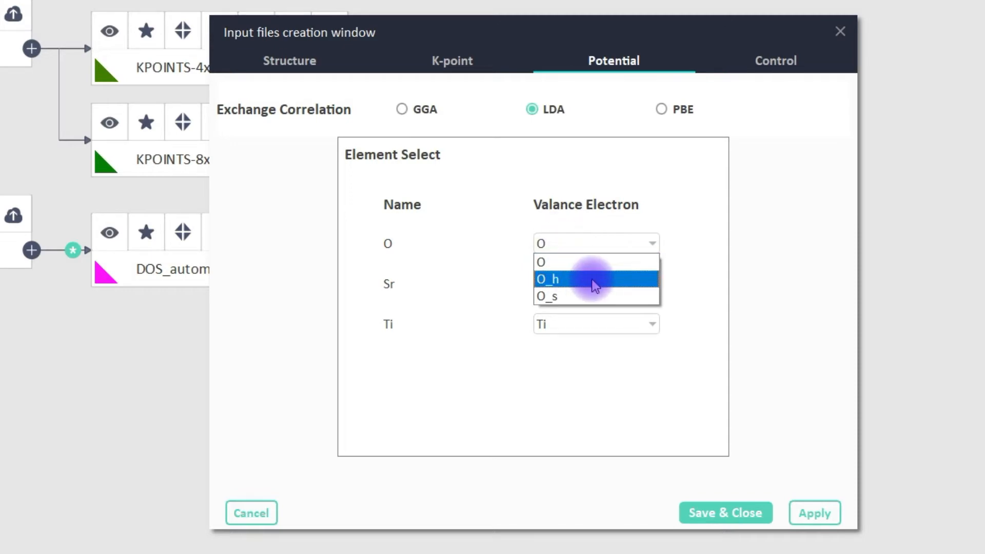
pyautogui.click(694, 317)
pyautogui.click(616, 289)
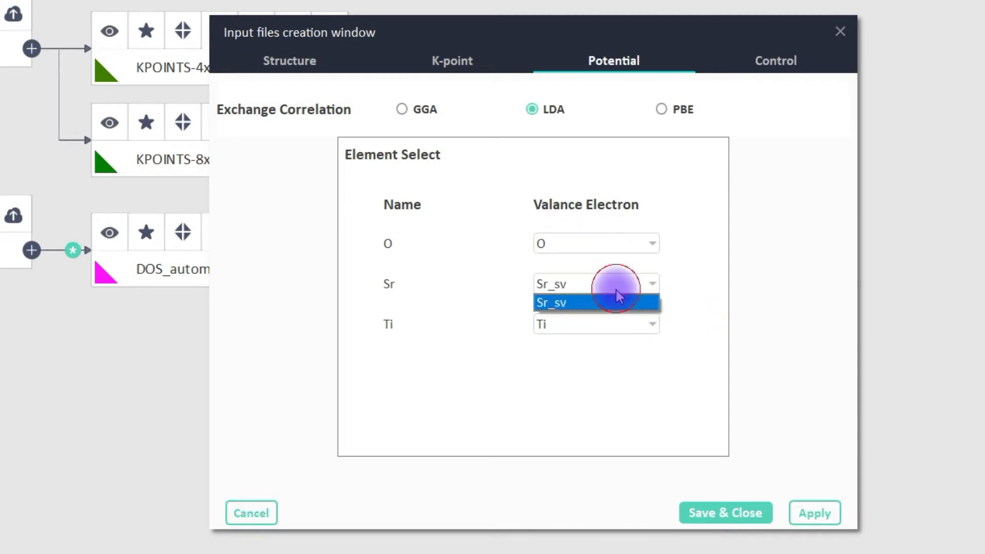
pyautogui.click(587, 328)
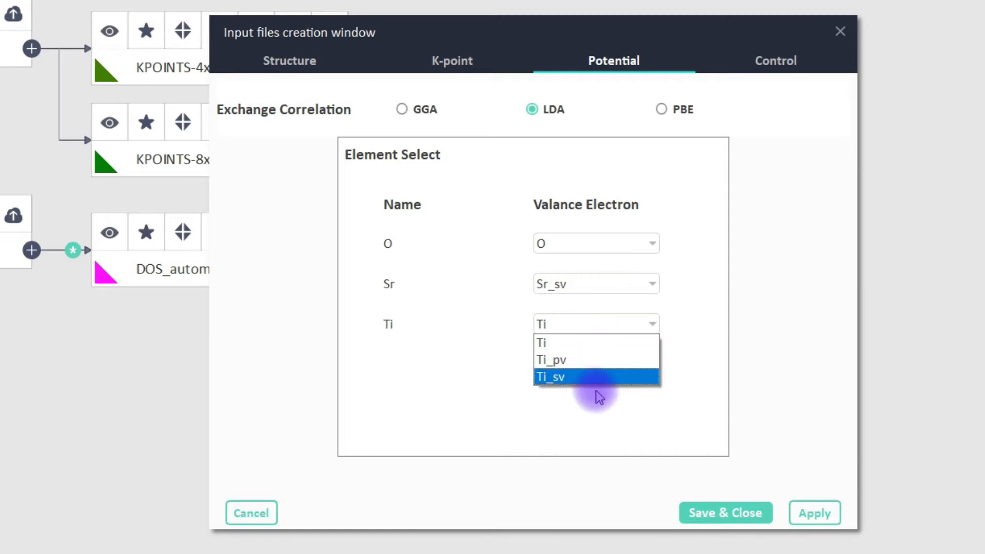
pyautogui.click(578, 442)
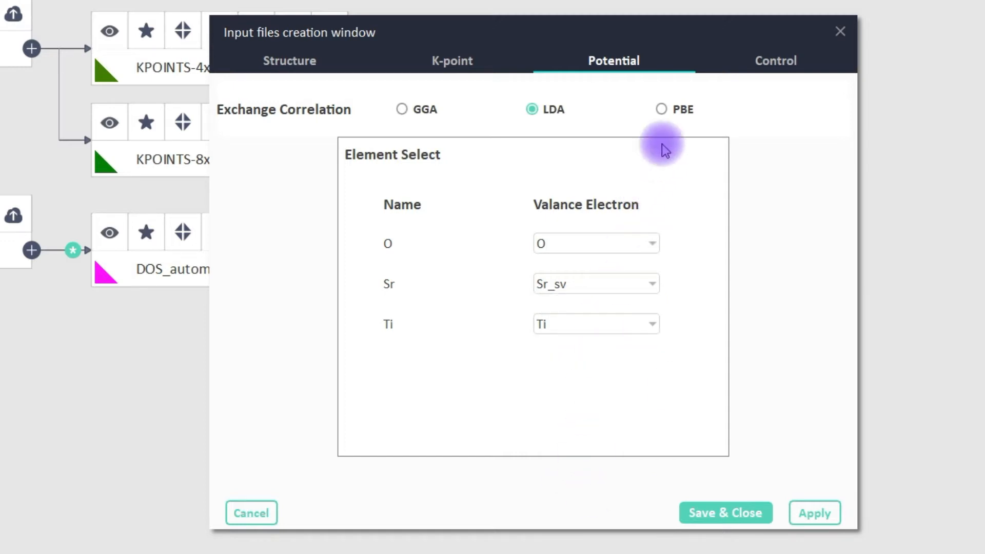
# Choose PBE exchange correlation with the O, Sr_sv and Ti potentials, and apply them
pyautogui.click(661, 109)
pyautogui.click(613, 284)
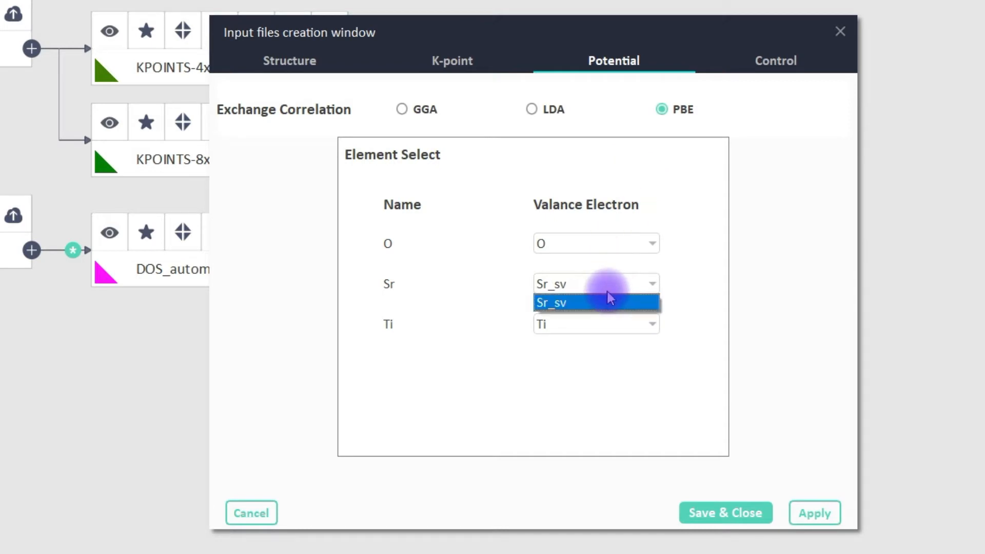
pyautogui.click(609, 302)
pyautogui.click(602, 321)
pyautogui.click(728, 341)
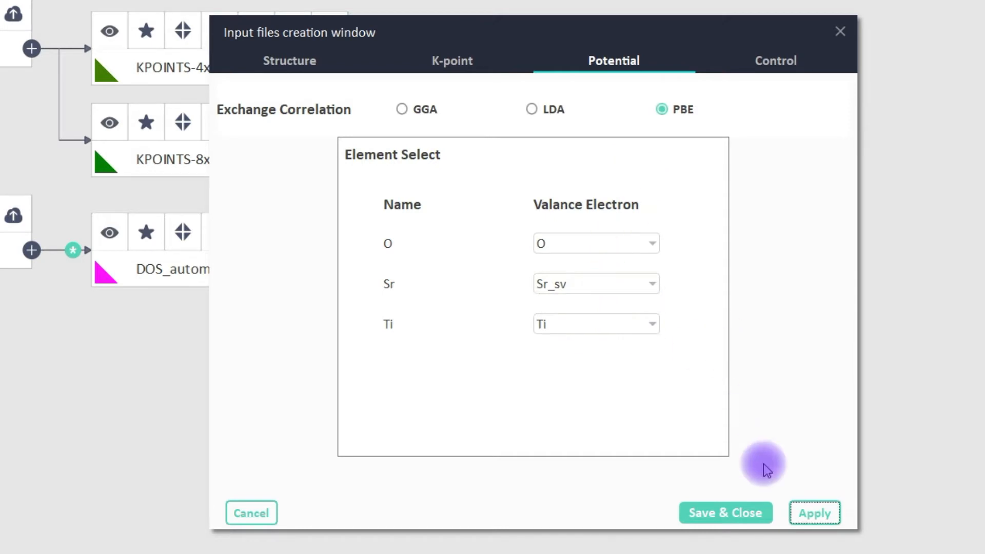
# Add the Initialization, Relaxation and Accuracy operations to the control parameters and expand their settings
pyautogui.click(792, 70)
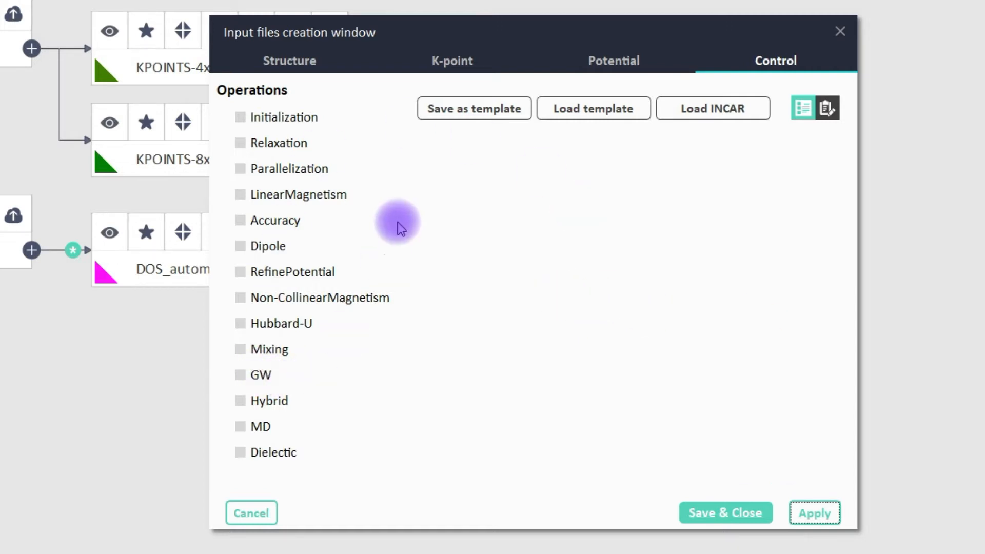
pyautogui.click(281, 118)
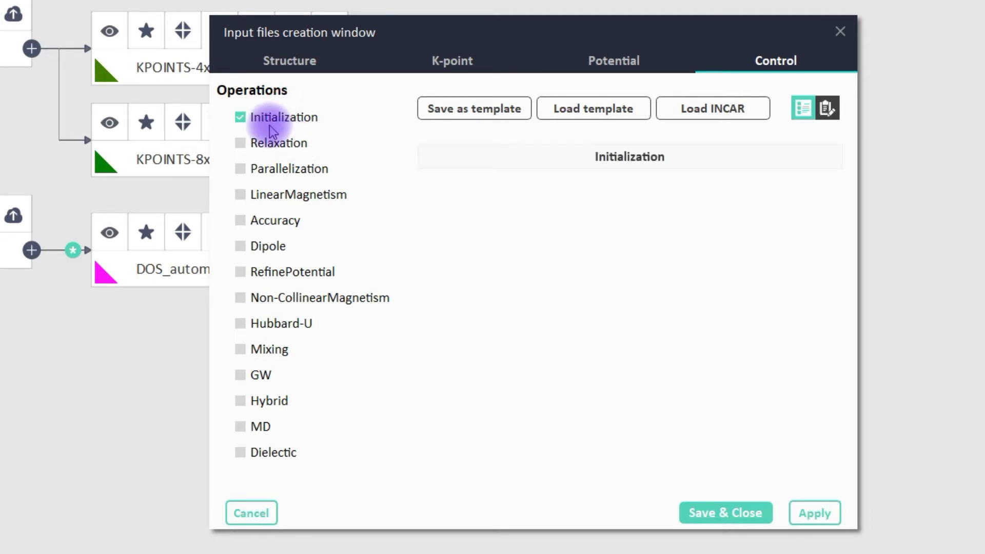
pyautogui.click(271, 147)
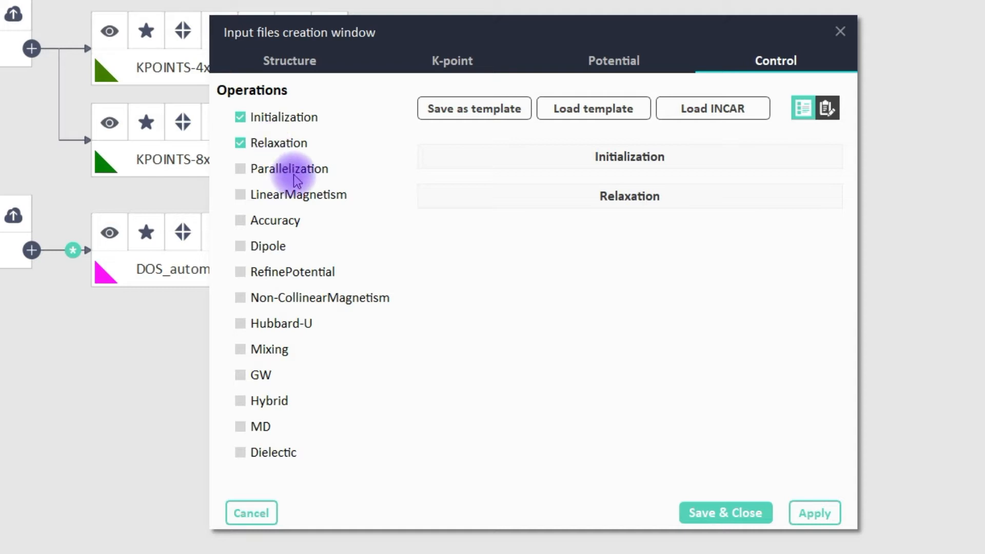
pyautogui.click(268, 220)
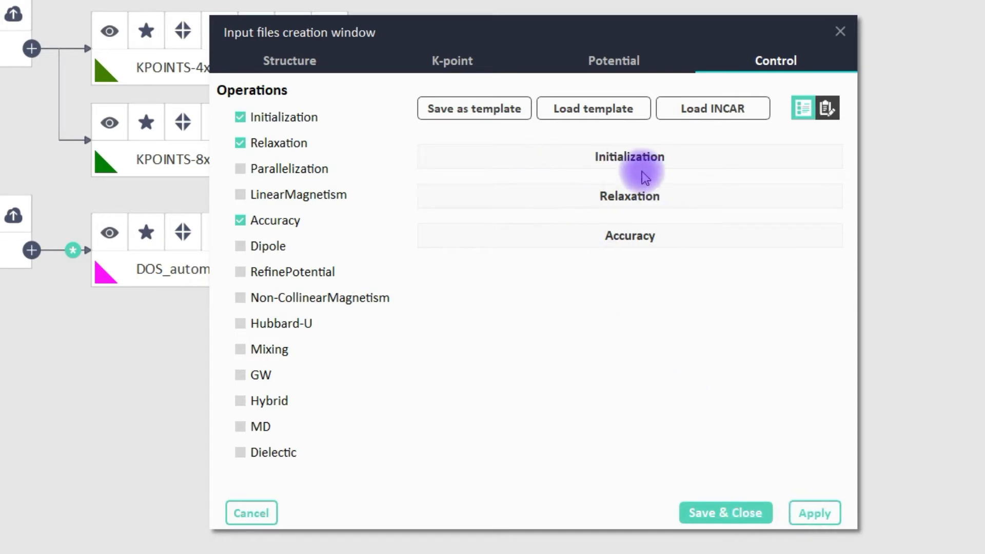
pyautogui.click(589, 156)
pyautogui.click(590, 307)
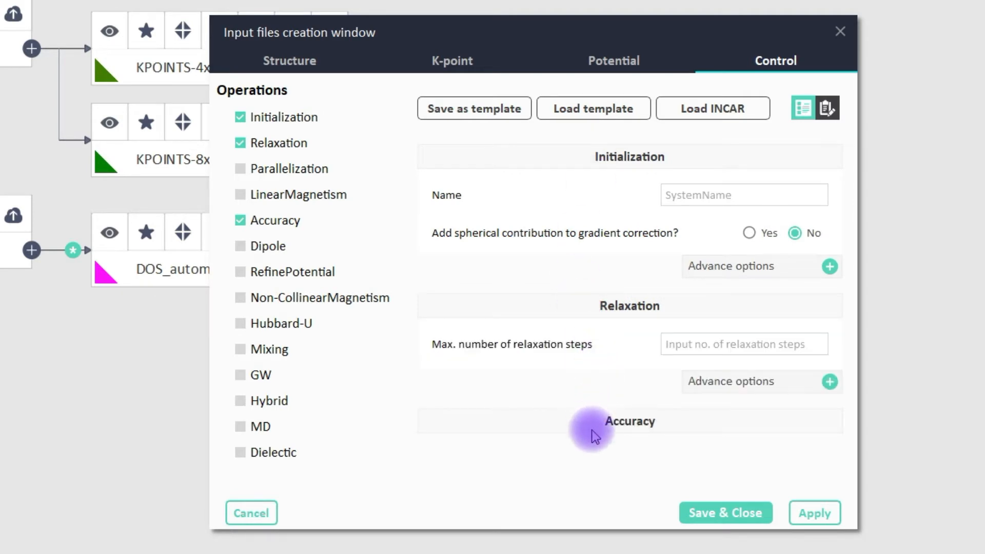
pyautogui.click(591, 420)
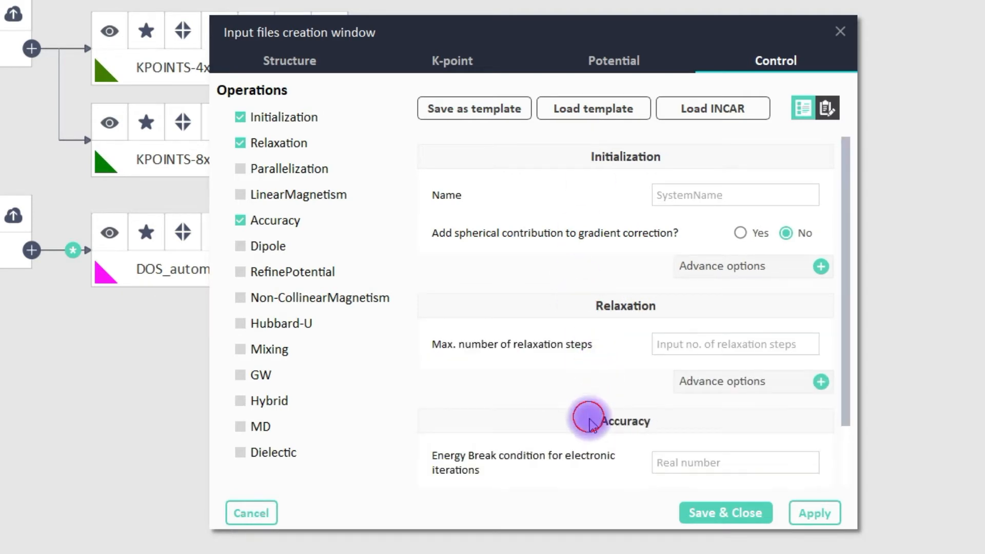
# Examine the advanced Initialization options along with the Relaxation and Accuracy parameters
pyautogui.click(820, 266)
pyautogui.scroll(-4, 798, 389)
pyautogui.scroll(4, 795, 372)
pyautogui.scroll(-4, 794, 370)
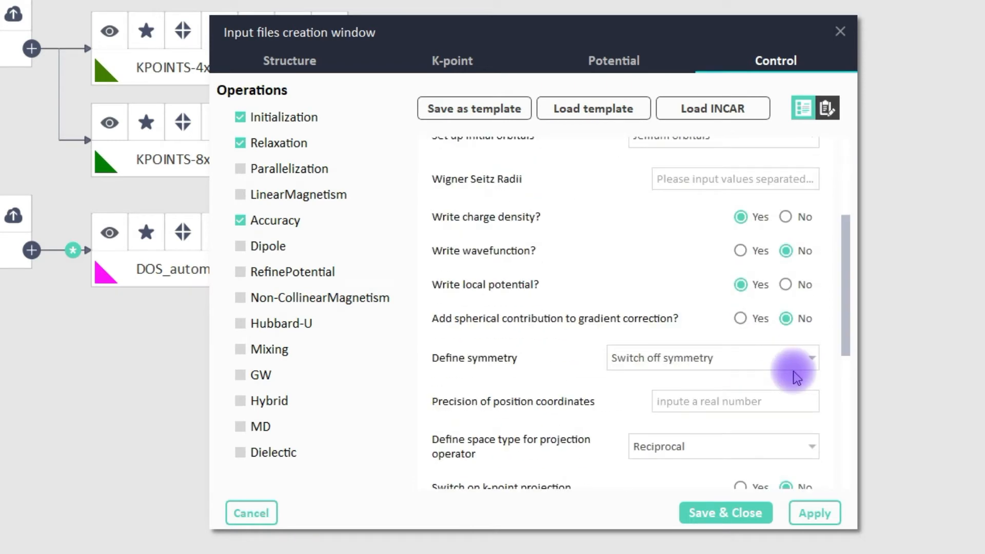
pyautogui.scroll(-7, 796, 378)
pyautogui.click(822, 190)
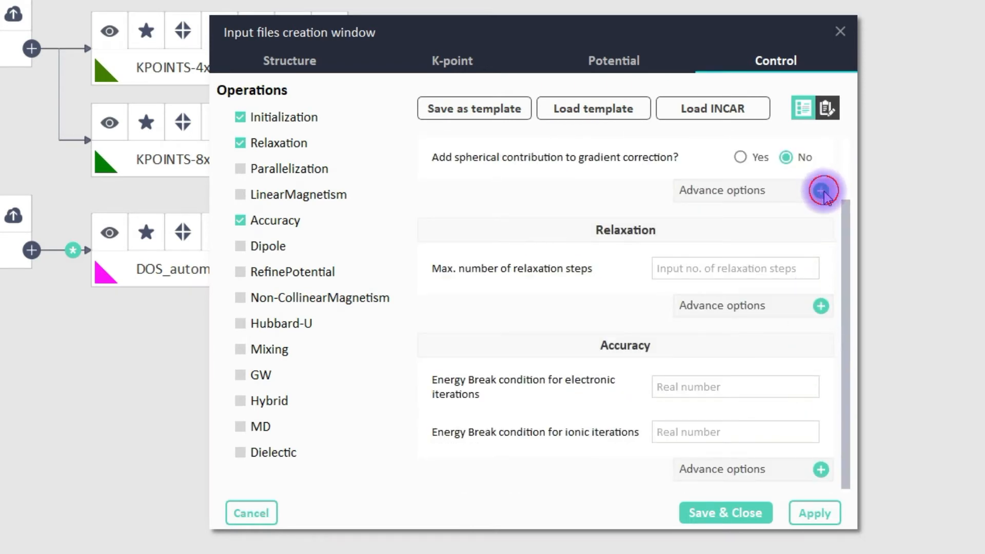
pyautogui.scroll(2, 725, 334)
pyautogui.scroll(-1, 827, 400)
pyautogui.scroll(-1, 828, 397)
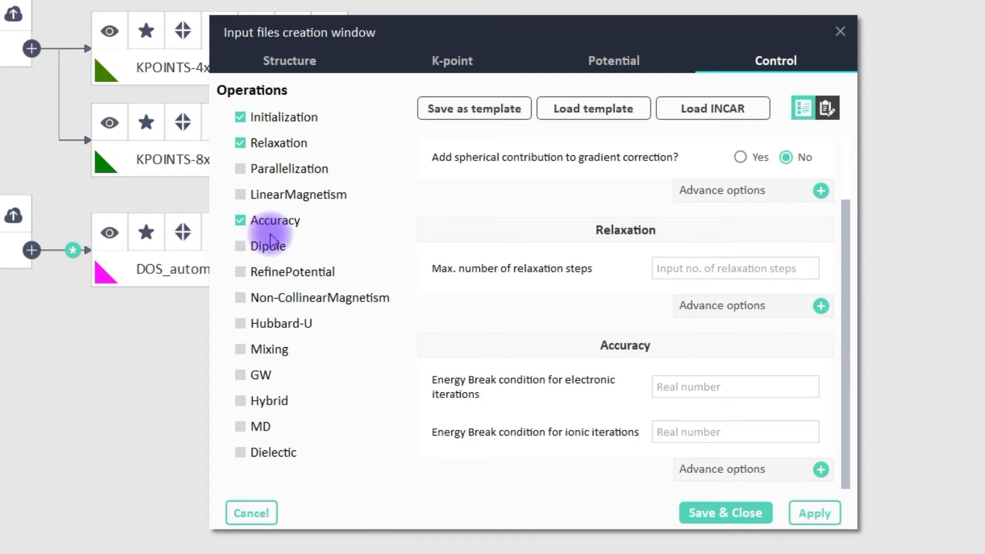
# Remove the Accuracy operation, then remove and re-add the Relaxation operation
pyautogui.click(268, 220)
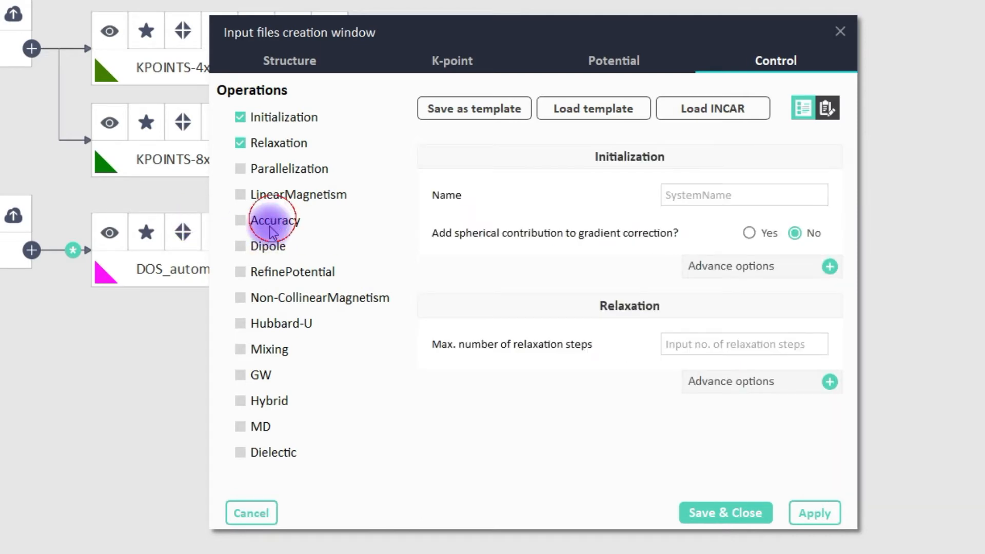
pyautogui.click(277, 146)
pyautogui.click(269, 143)
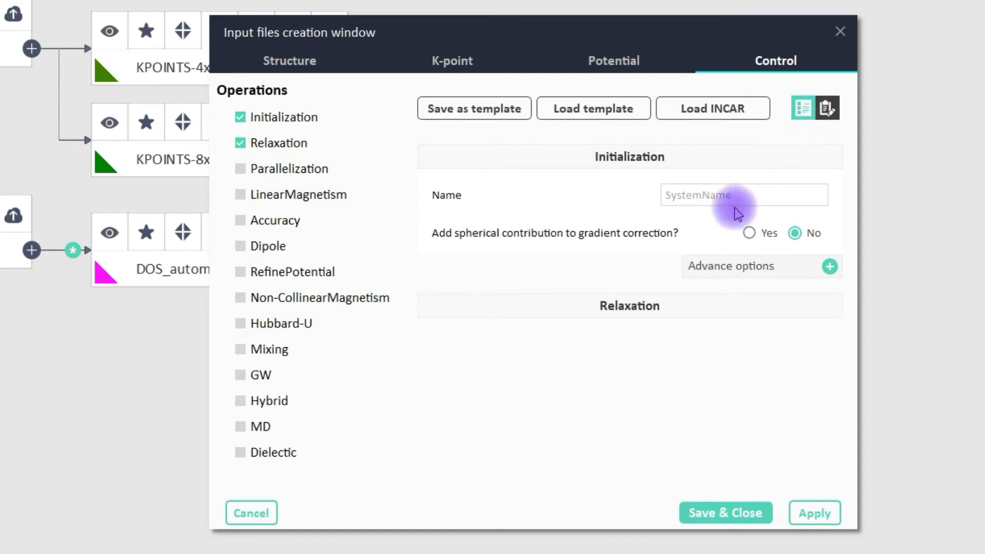
# Name the system Test in the Initialization settings and add the spherical contribution to gradient correction
pyautogui.click(723, 186)
pyautogui.write('Test')
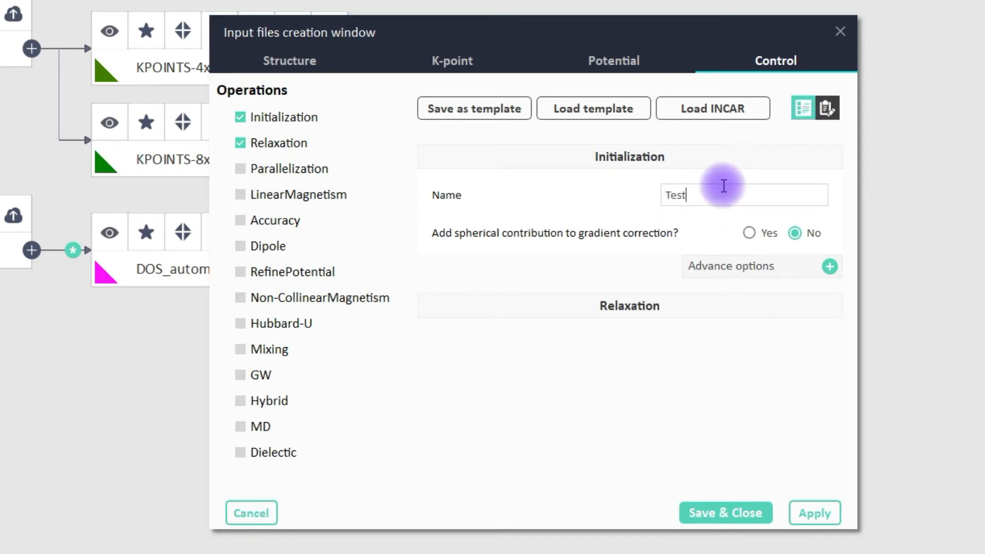
pyautogui.click(749, 233)
# Set the maximum relaxation steps to 100 with the ionic relaxation(RMM-DIIS) scheme, and apply the control settings
pyautogui.click(708, 303)
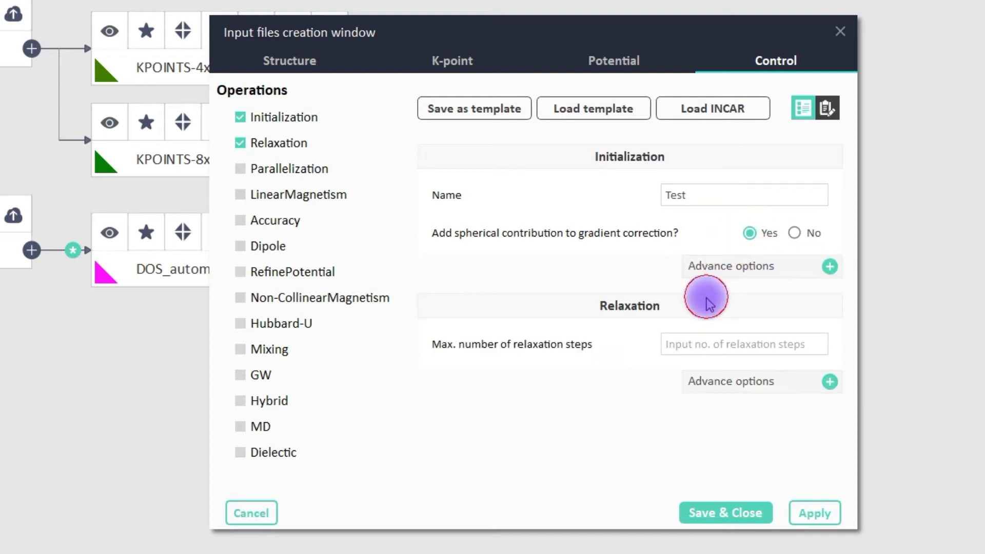
pyautogui.click(706, 339)
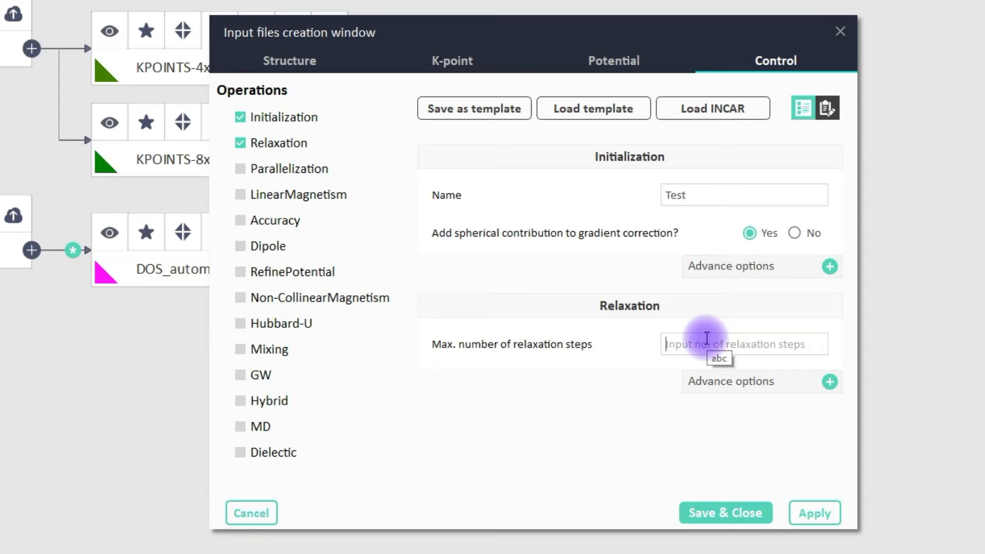
pyautogui.click(829, 381)
pyautogui.click(612, 403)
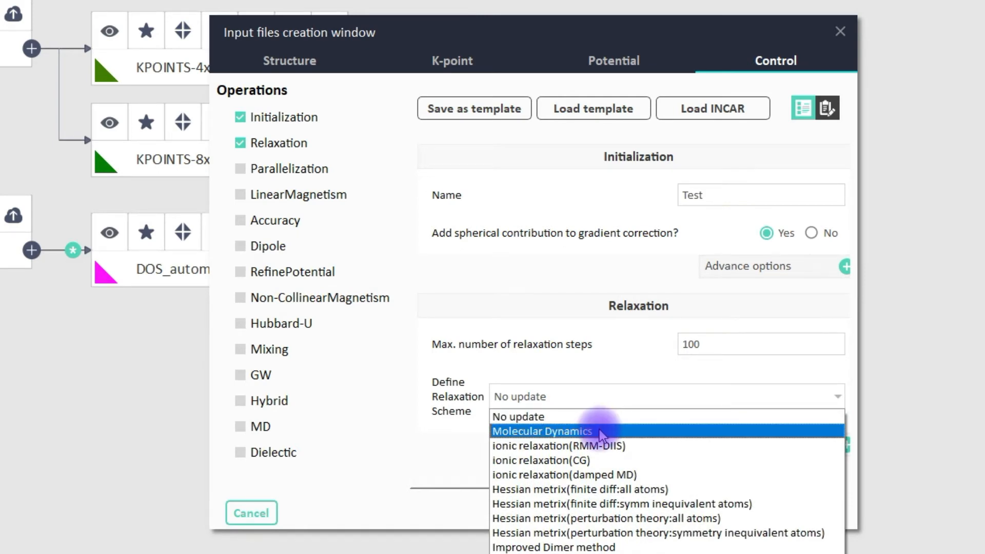
pyautogui.click(590, 446)
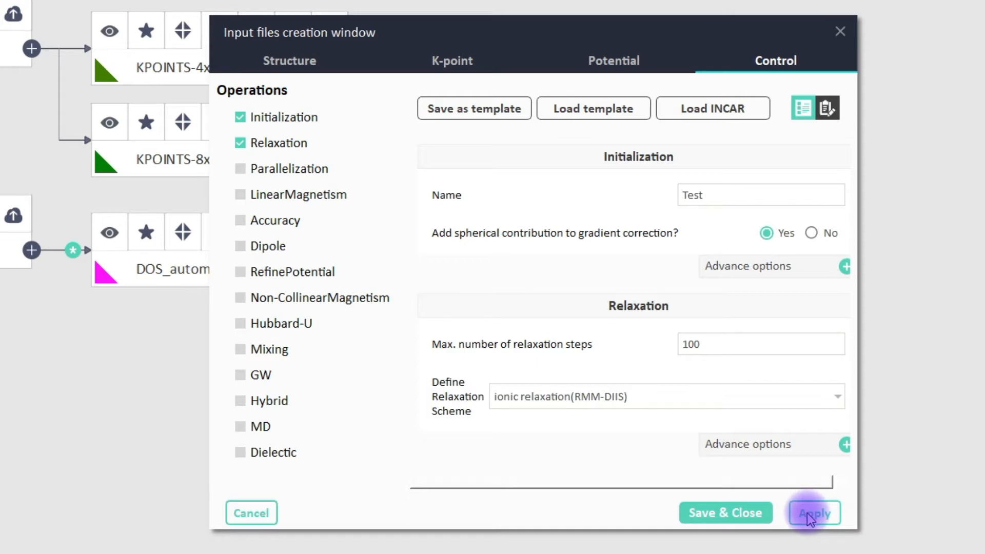
# Add a Dipole section with LDIPOL=.TRUE. to the control file's text, apply it and return to the form view
pyautogui.click(827, 108)
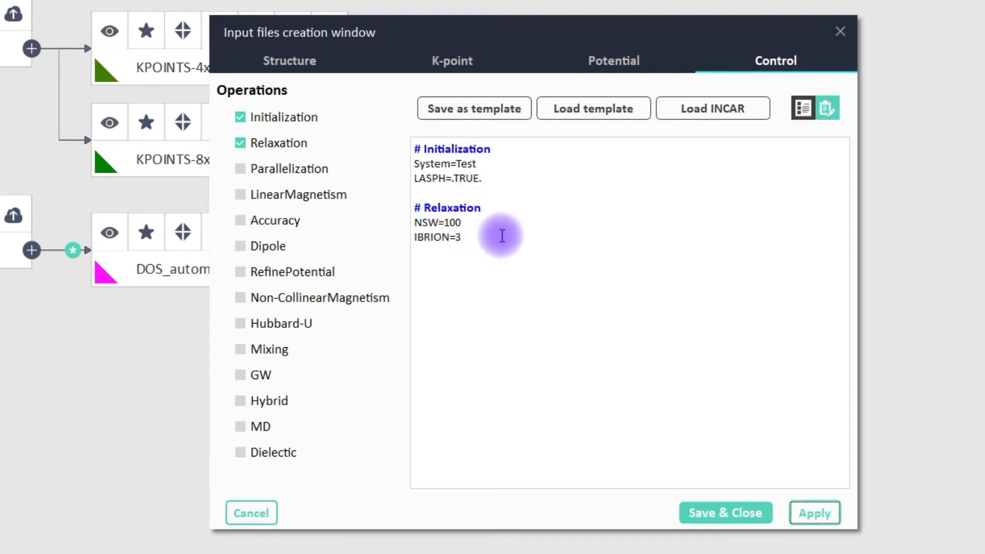
pyautogui.click(499, 236)
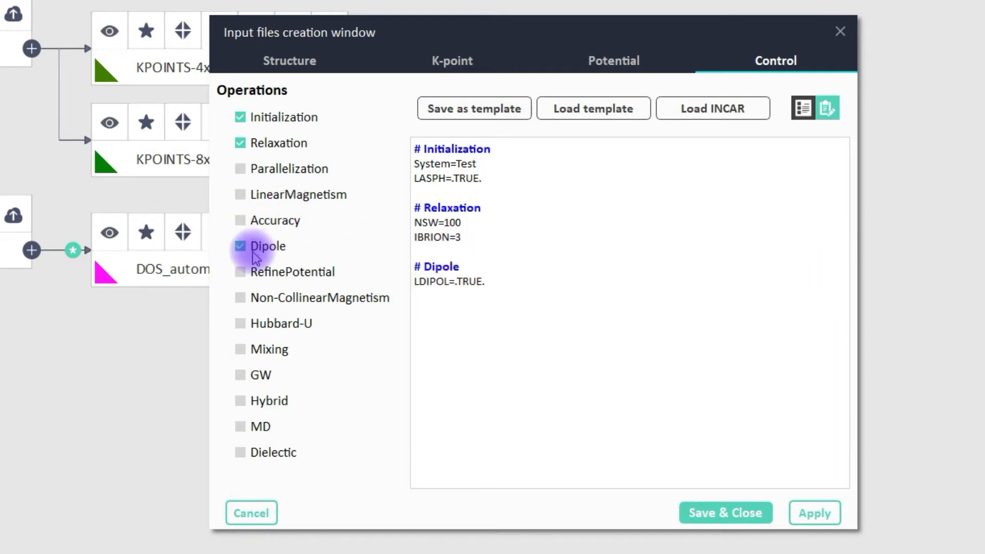
pyautogui.click(802, 108)
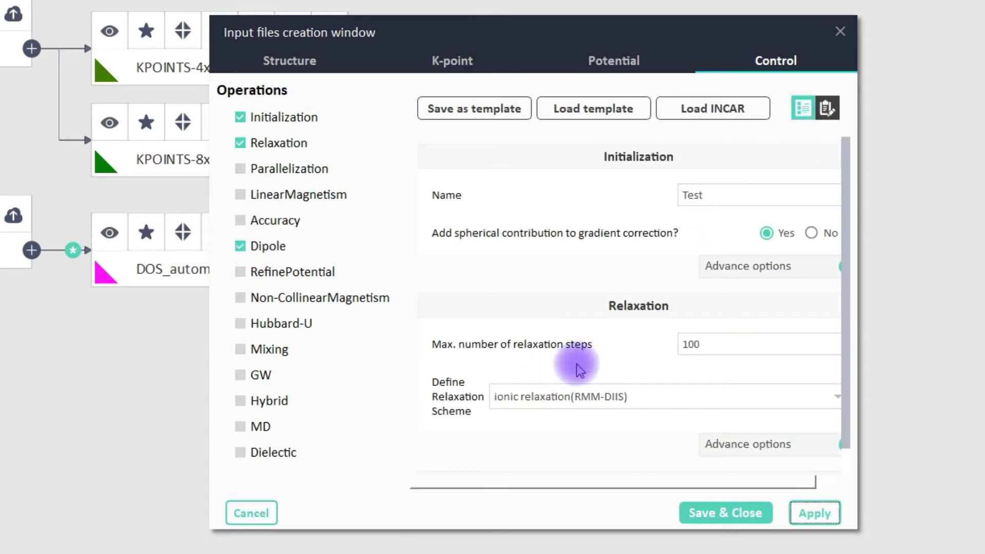
# Review the Dipole settings and apply the control parameters, ending on the potential settings
pyautogui.scroll(-1, 611, 367)
pyautogui.click(656, 450)
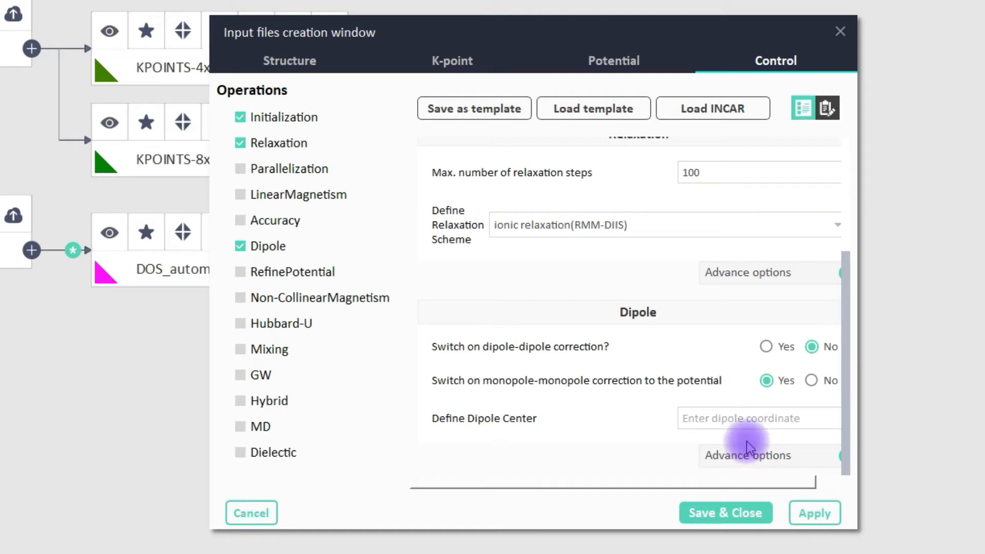
pyautogui.scroll(4, 715, 331)
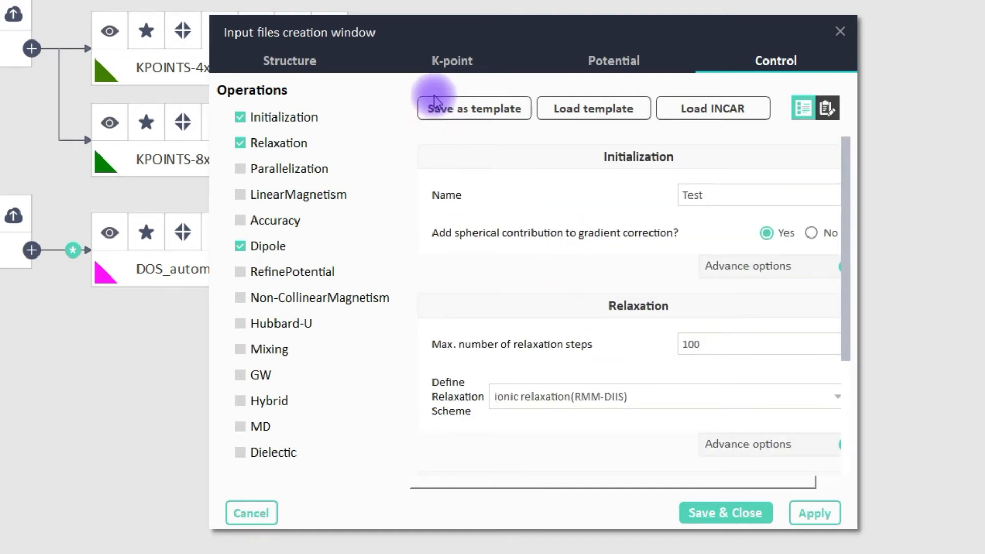
pyautogui.click(811, 518)
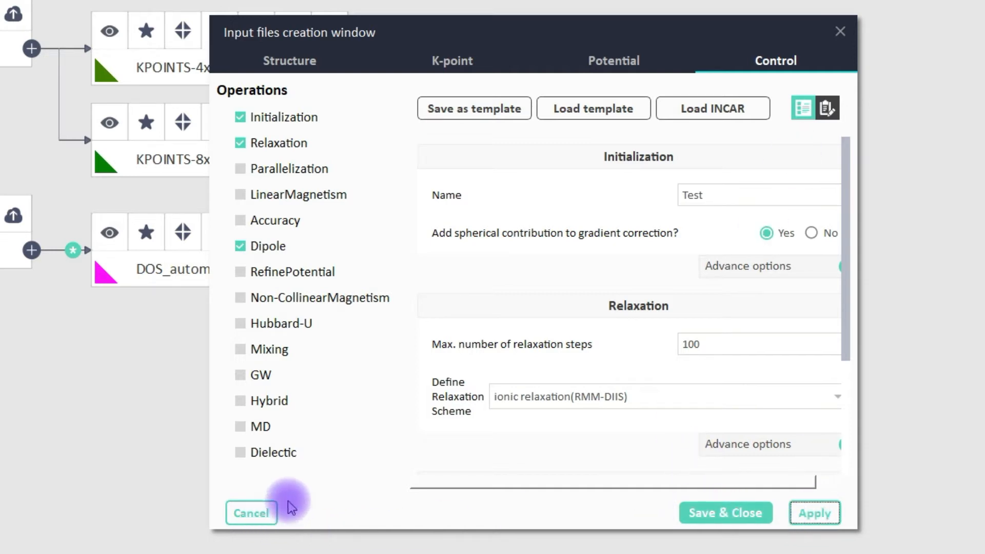
pyautogui.click(632, 65)
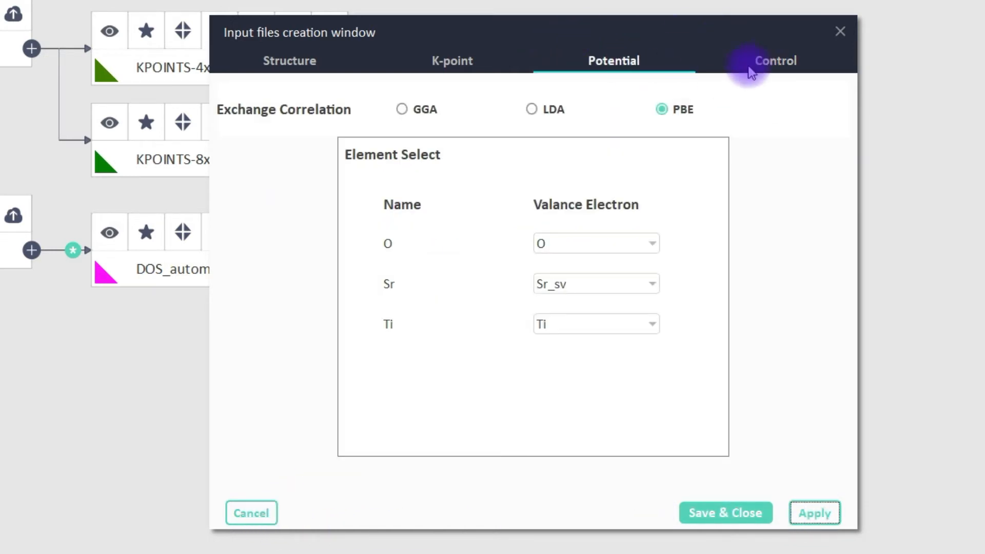
# Return to the control parameters of ENCUT_400 and save and close its input files
pyautogui.click(769, 66)
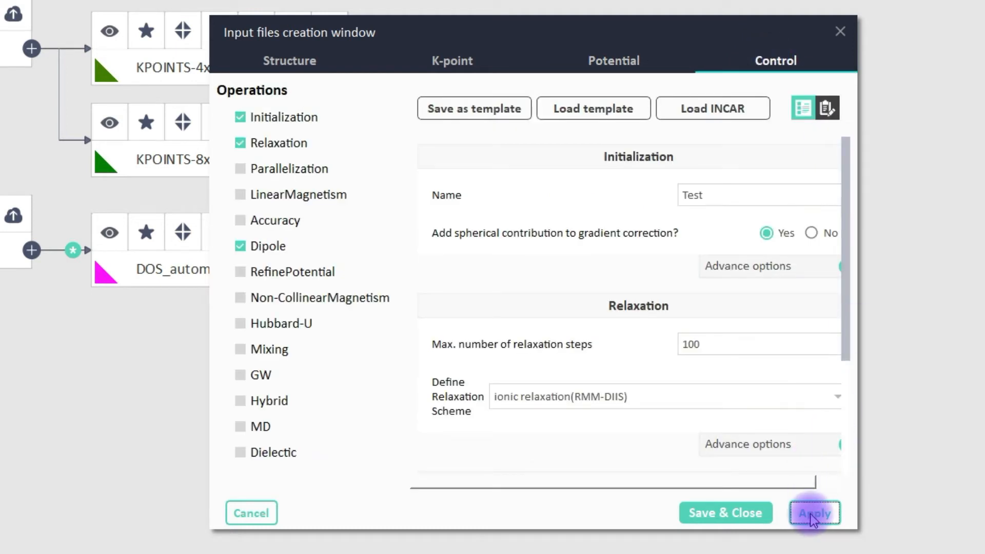
pyautogui.click(725, 513)
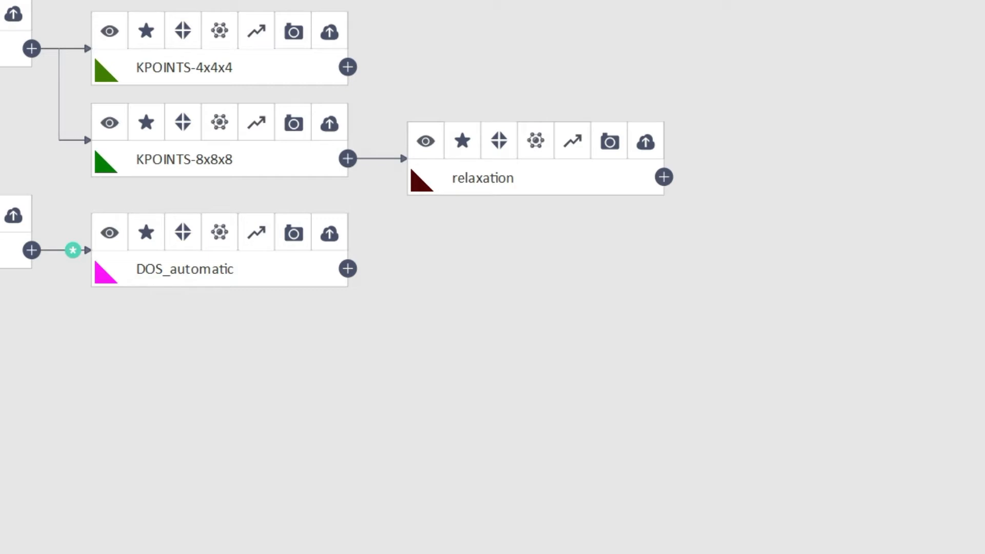
# Reopen ENCUT_400's input files and switch the k-point generation from Automatic to Bandstructure
pyautogui.click(1, 65)
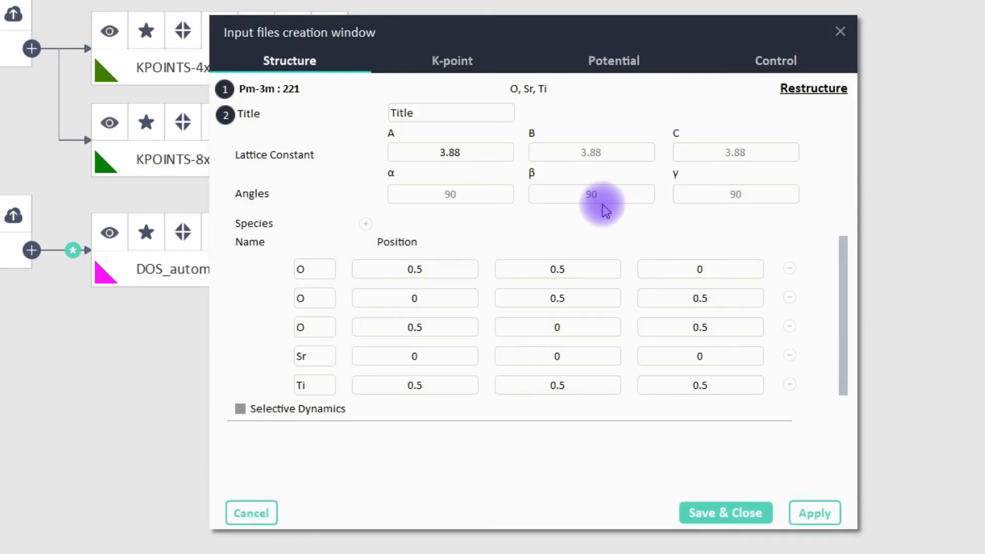
pyautogui.click(454, 64)
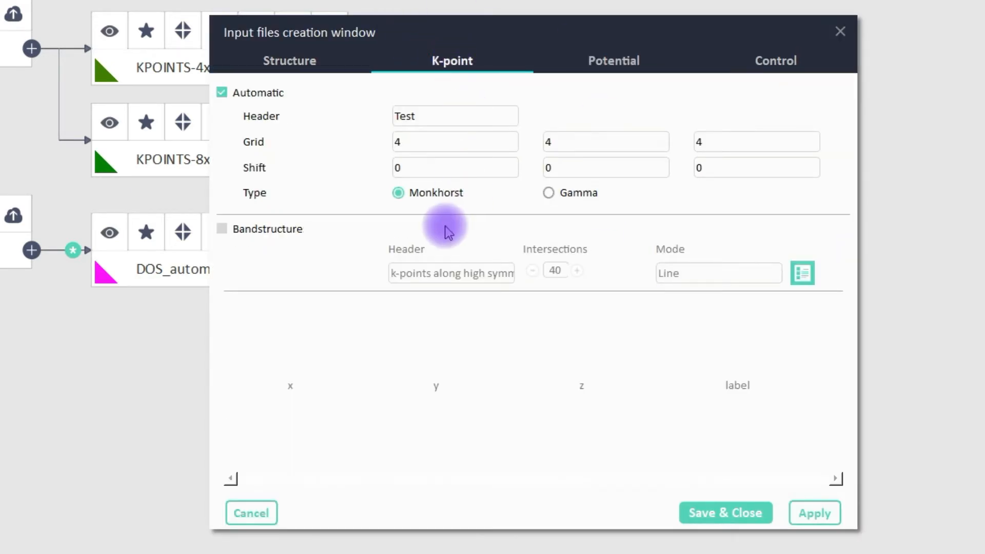
pyautogui.click(223, 231)
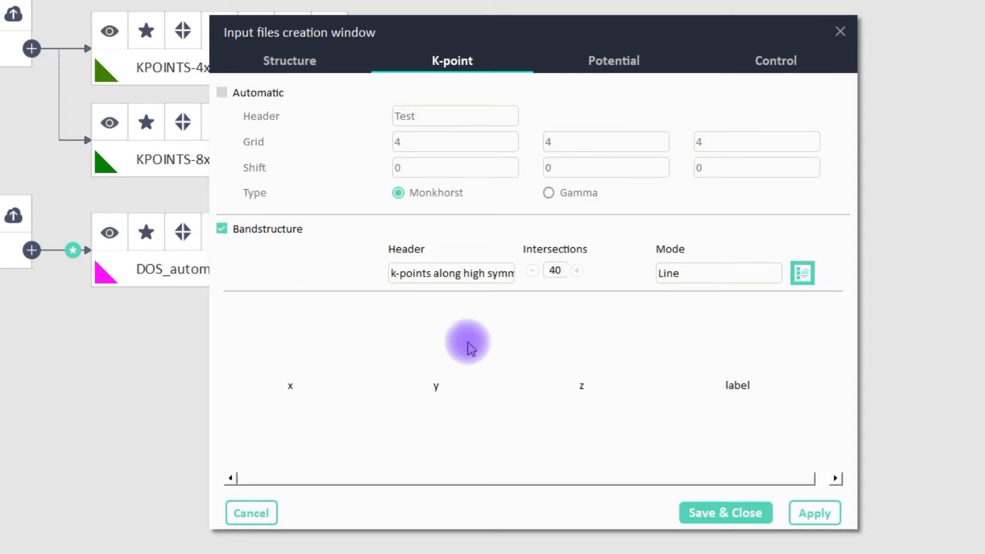
# Trace a closed k-path in the Brillouin zone: origin, positive-x face centre, positive y–z edge midpoint, positive-z face centre, negative-y face centre, origin
pyautogui.click(802, 272)
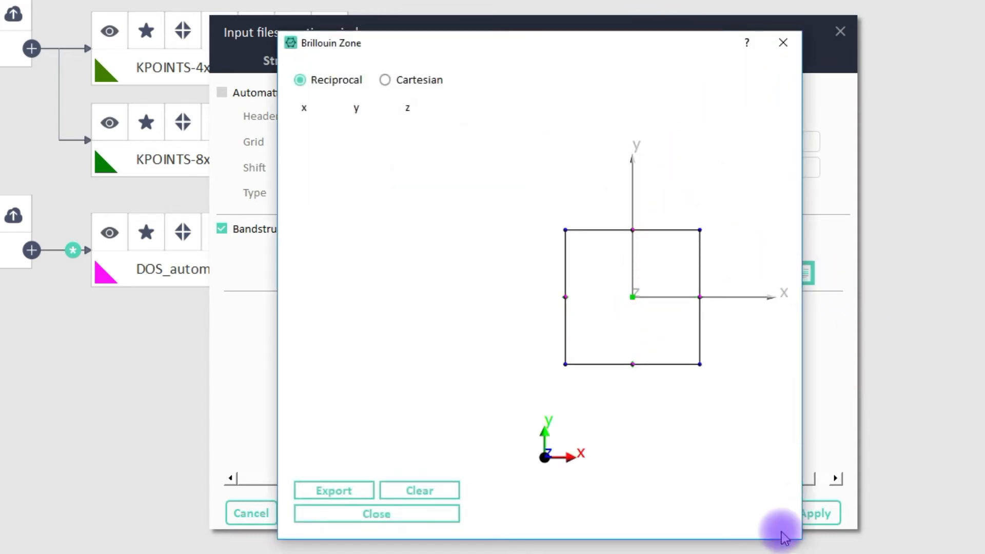
pyautogui.moveTo(796, 512); pyautogui.dragTo(0, 538)
pyautogui.moveTo(539, 329); pyautogui.dragTo(601, 357)
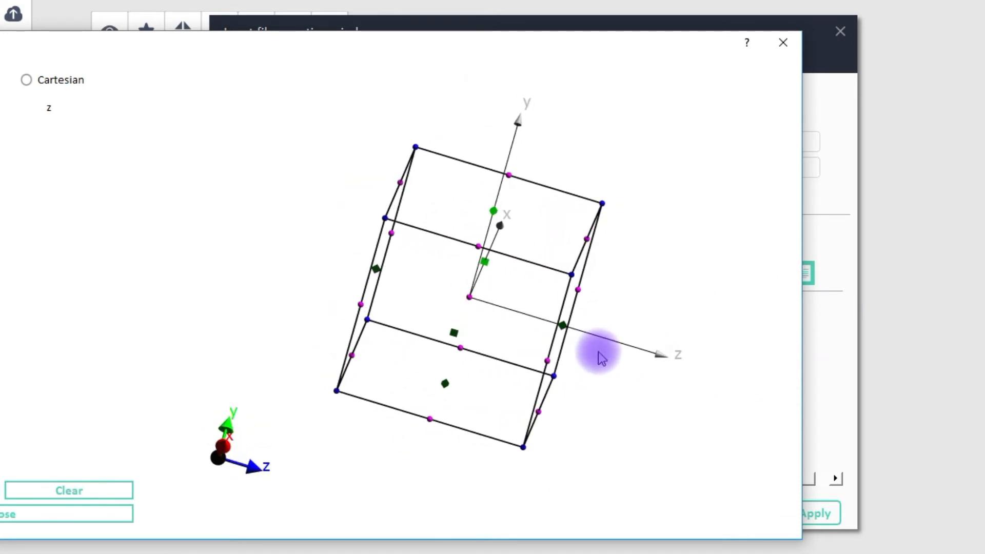
pyautogui.click(470, 297)
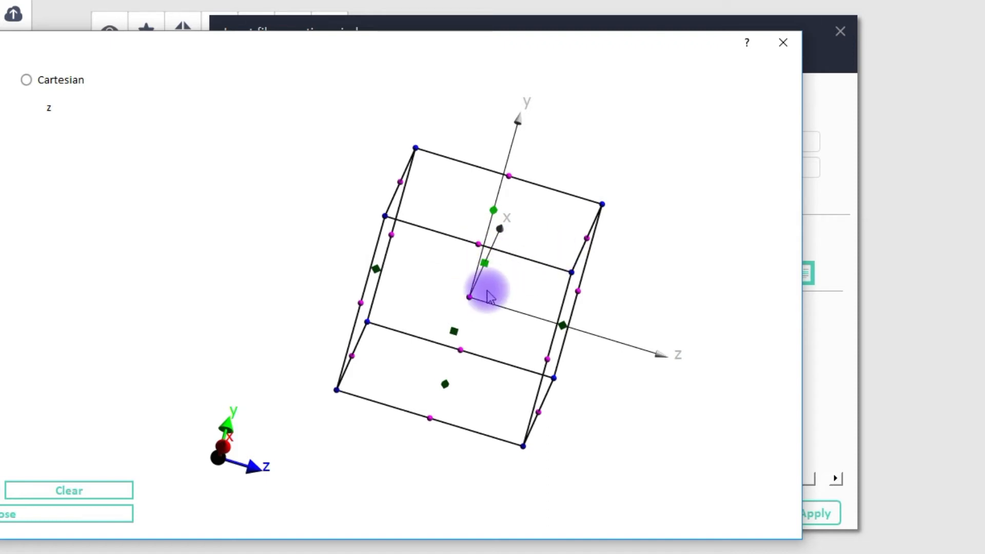
pyautogui.click(469, 296)
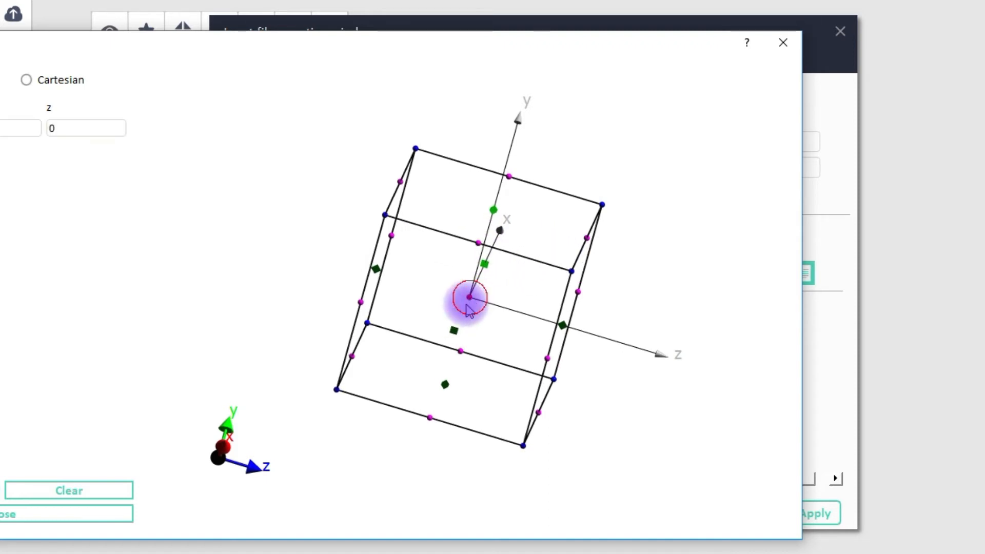
pyautogui.moveTo(468, 302); pyautogui.dragTo(433, 324)
pyautogui.click(515, 239)
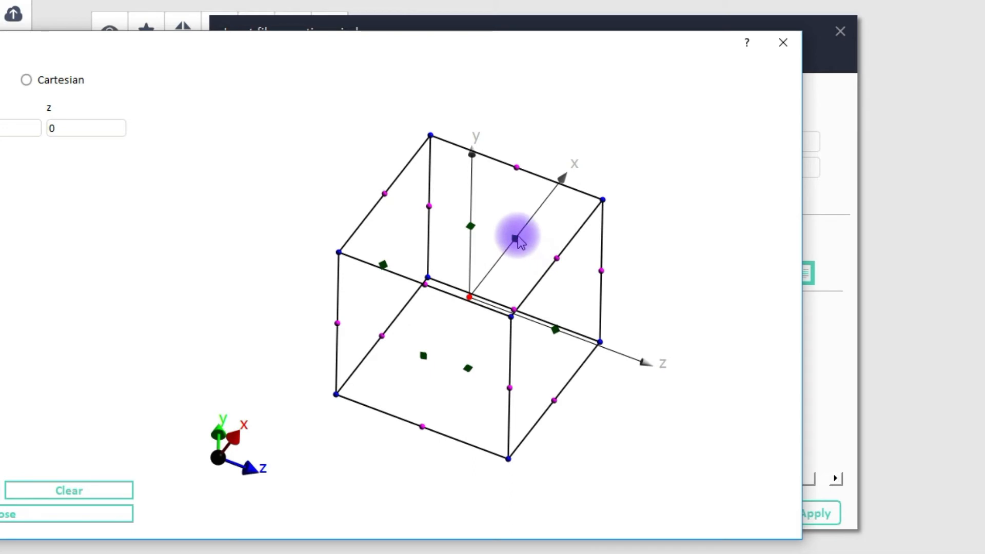
pyautogui.click(555, 260)
pyautogui.click(555, 330)
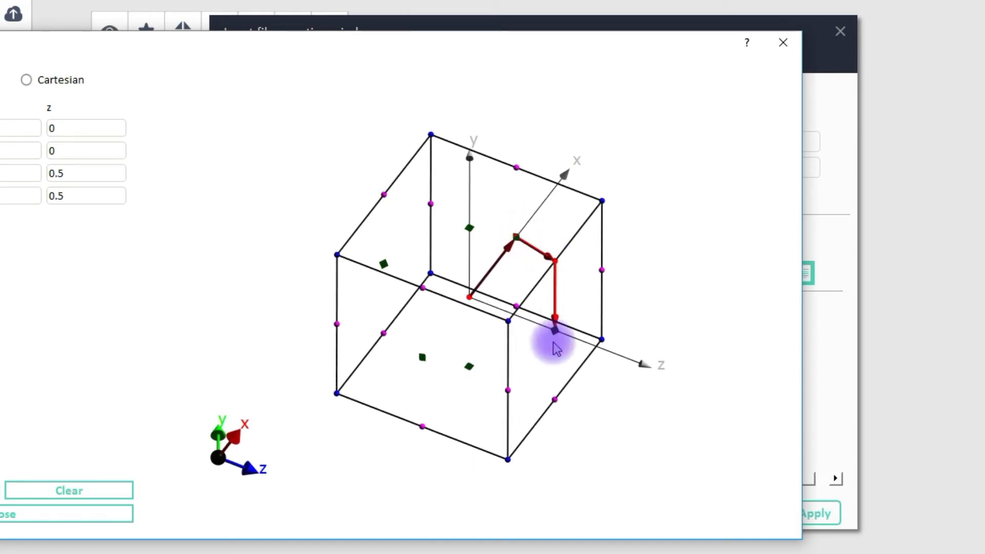
pyautogui.click(468, 366)
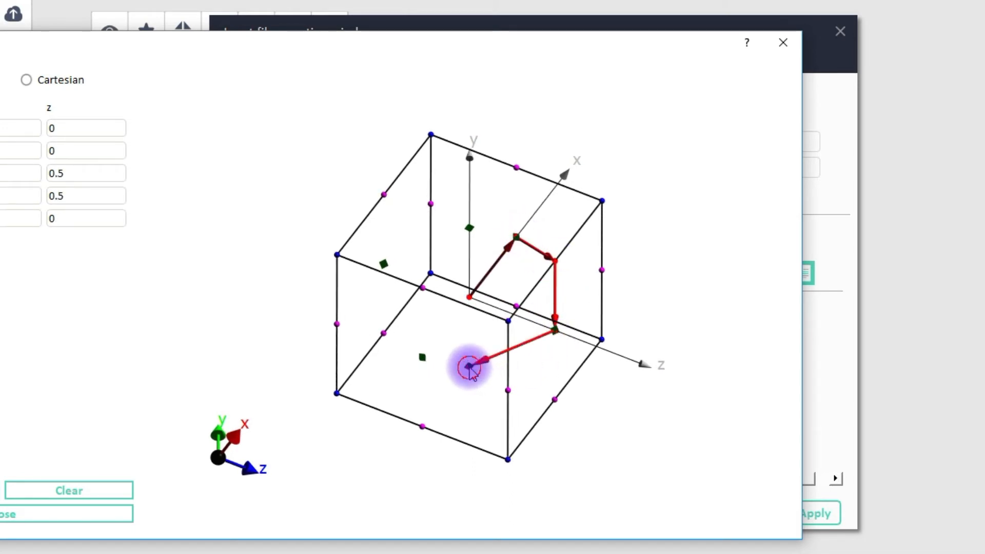
pyautogui.click(469, 297)
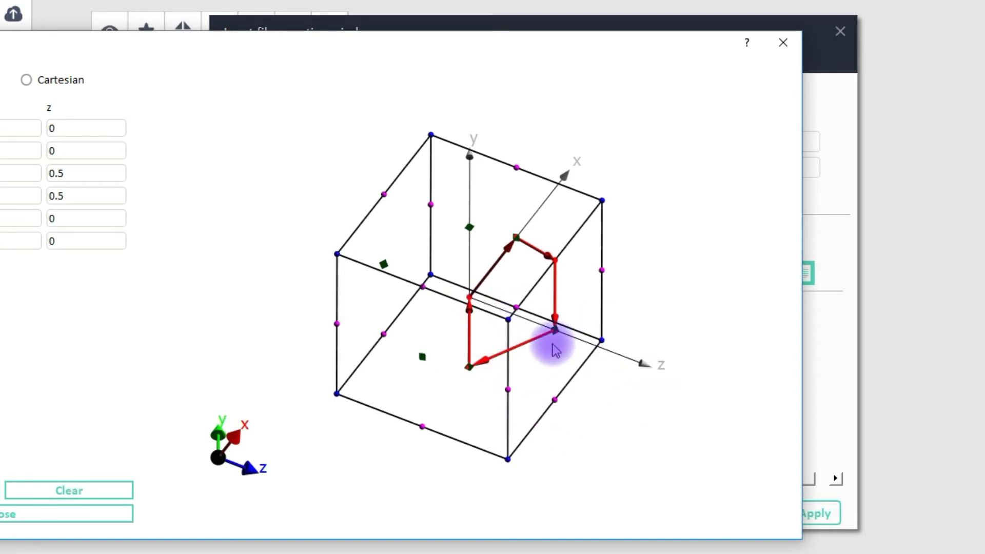
# Switch the k-path coordinates to Cartesian, export the path to the band-structure settings and close the Brillouin zone
pyautogui.click(30, 81)
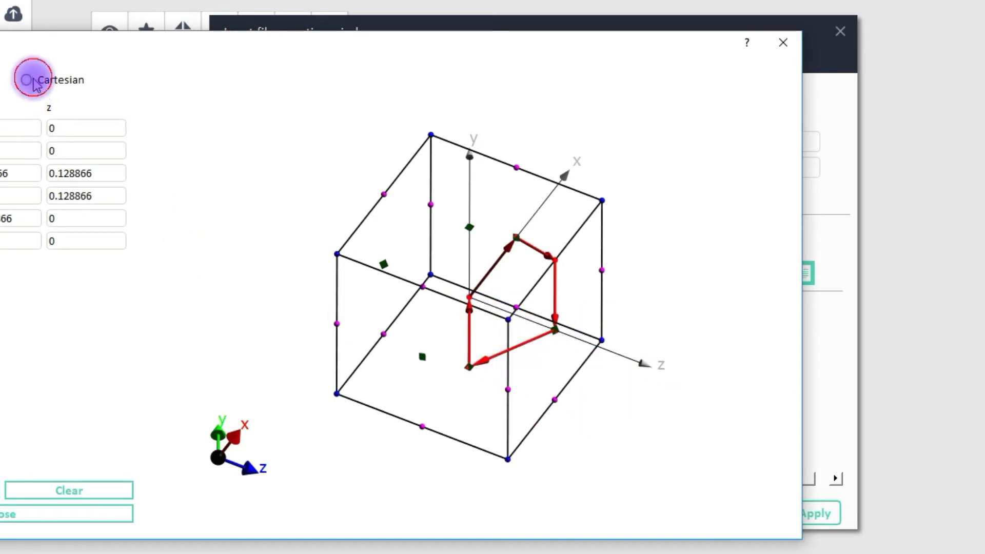
pyautogui.click(43, 84)
pyautogui.click(46, 86)
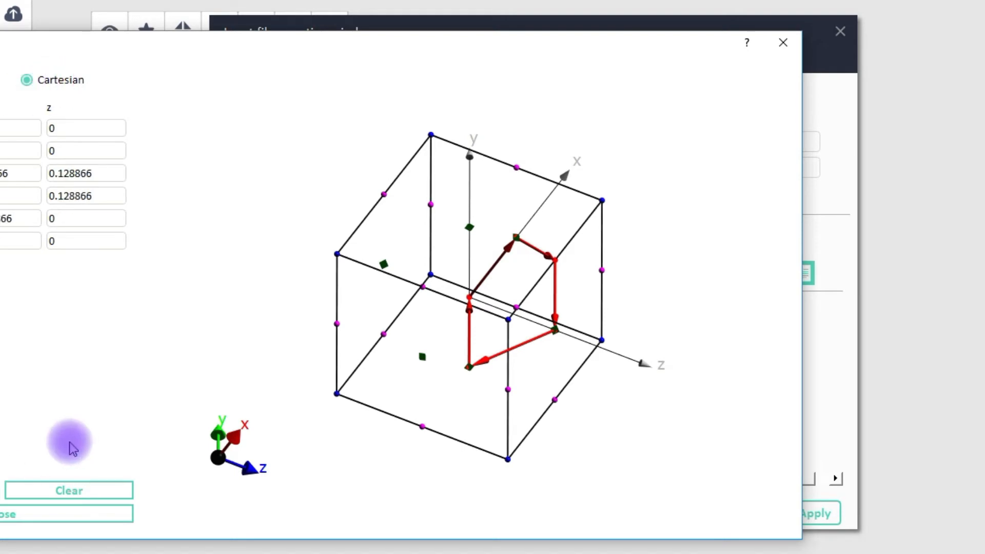
pyautogui.click(84, 510)
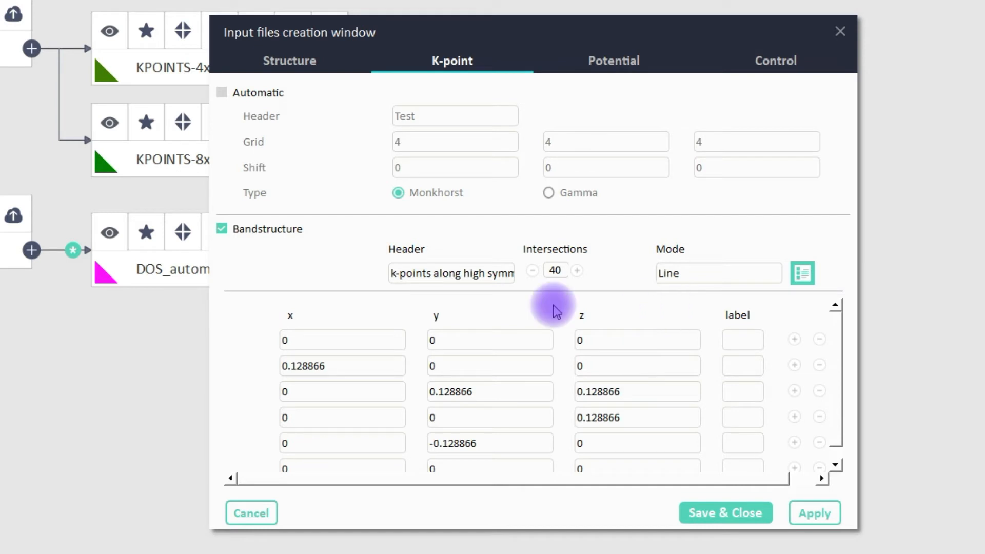
# Set the band-structure header to test and the intersections to 50, and save and close the input files
pyautogui.moveTo(464, 266); pyautogui.dragTo(465, 267)
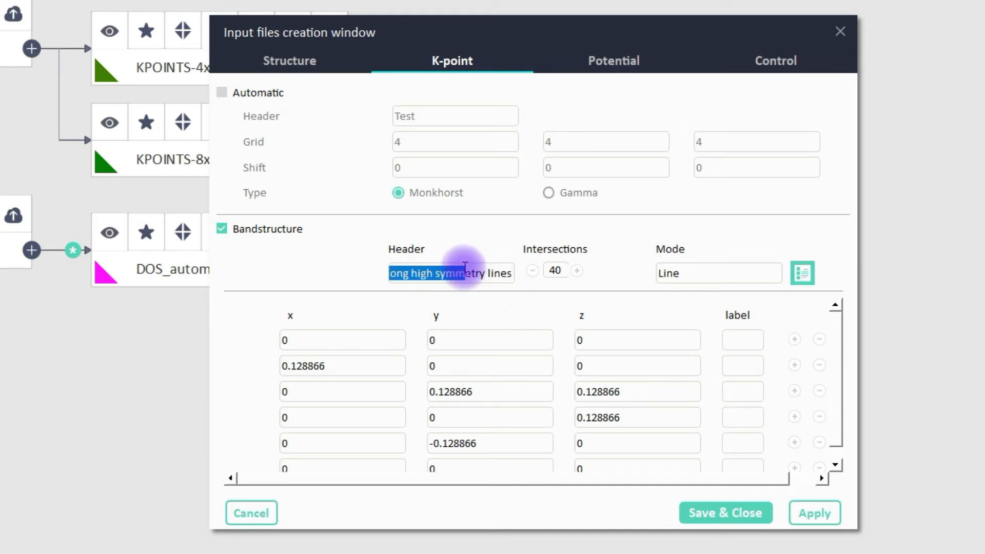
pyautogui.click(465, 267)
pyautogui.hotkey('ctrl', 'a')
pyautogui.write('te')
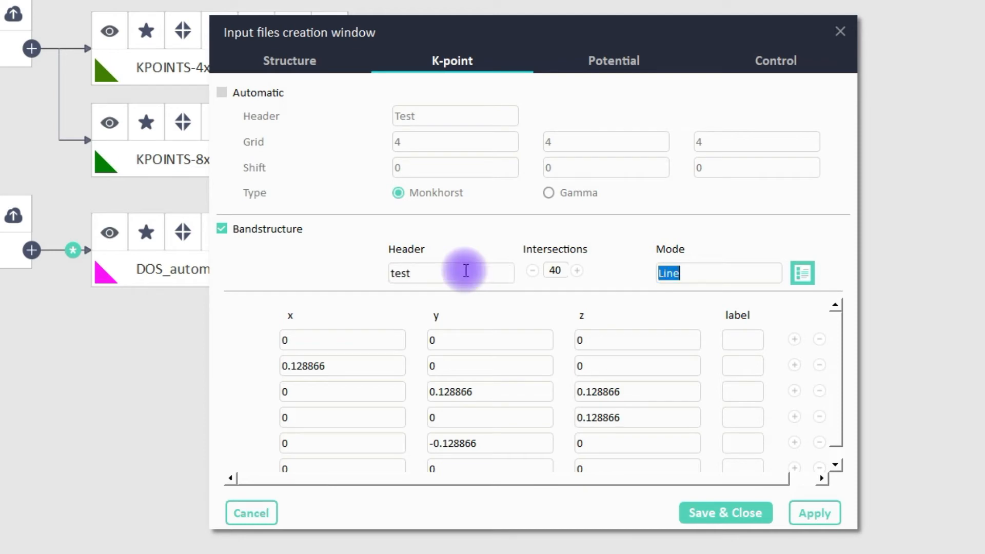
pyautogui.moveTo(565, 267); pyautogui.dragTo(545, 270)
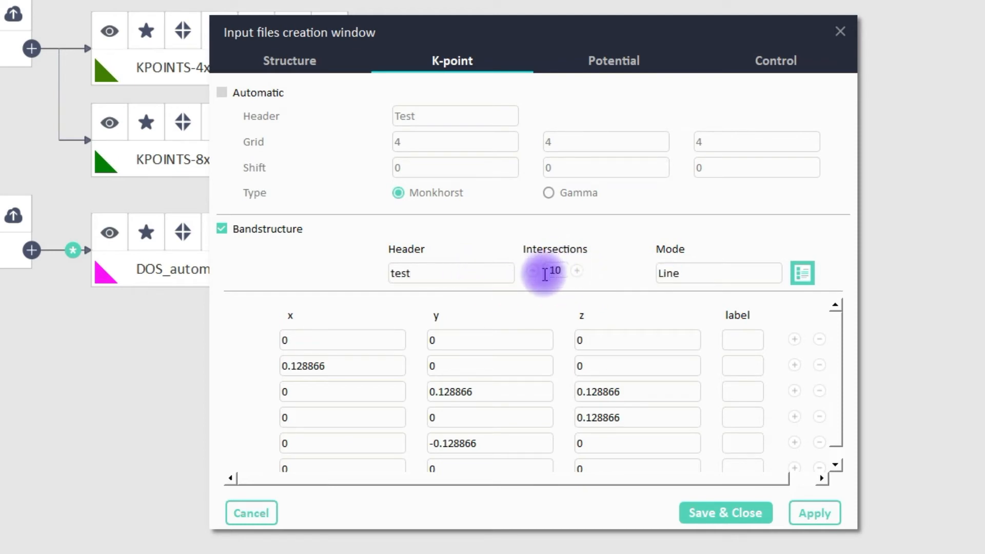
pyautogui.write('10')
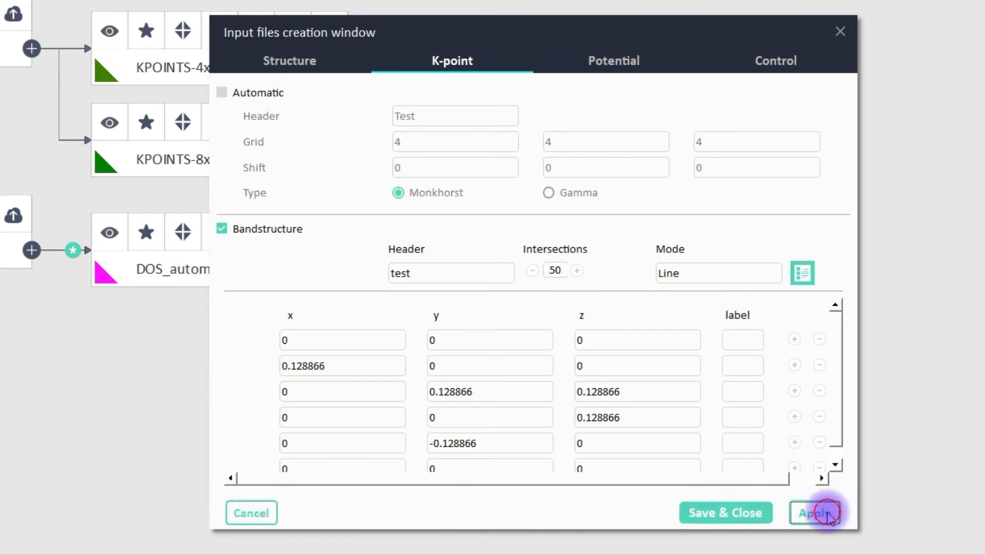
pyautogui.click(731, 512)
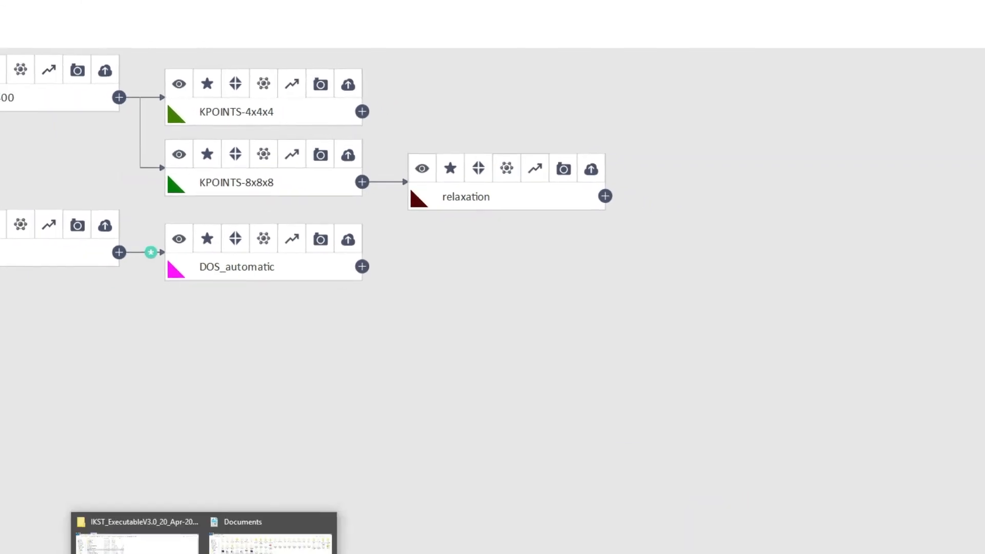
# Switch to File Explorer, open ENCUT_400 in the cinemas-test folder under Documents and display its contents as extra large icons
pyautogui.click(199, 548)
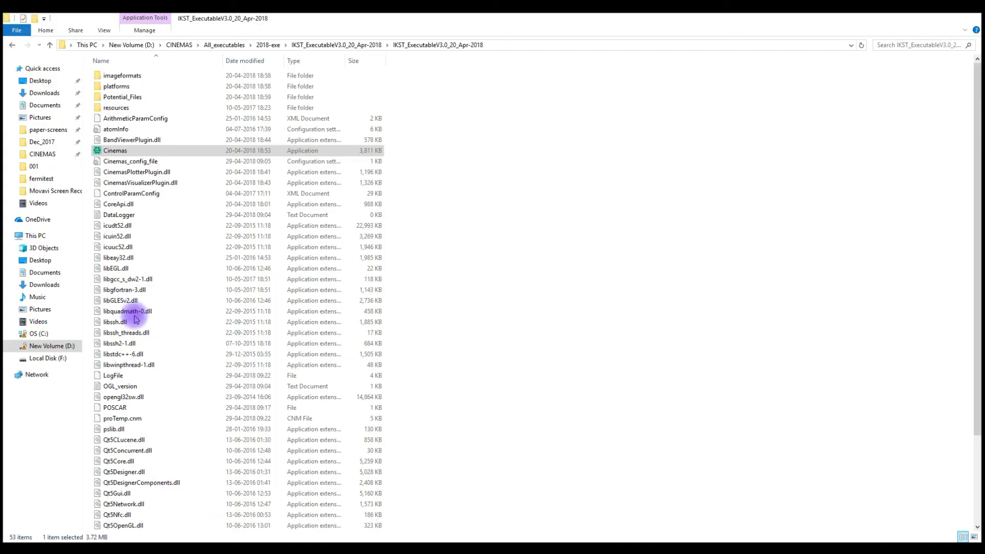
pyautogui.click(60, 105)
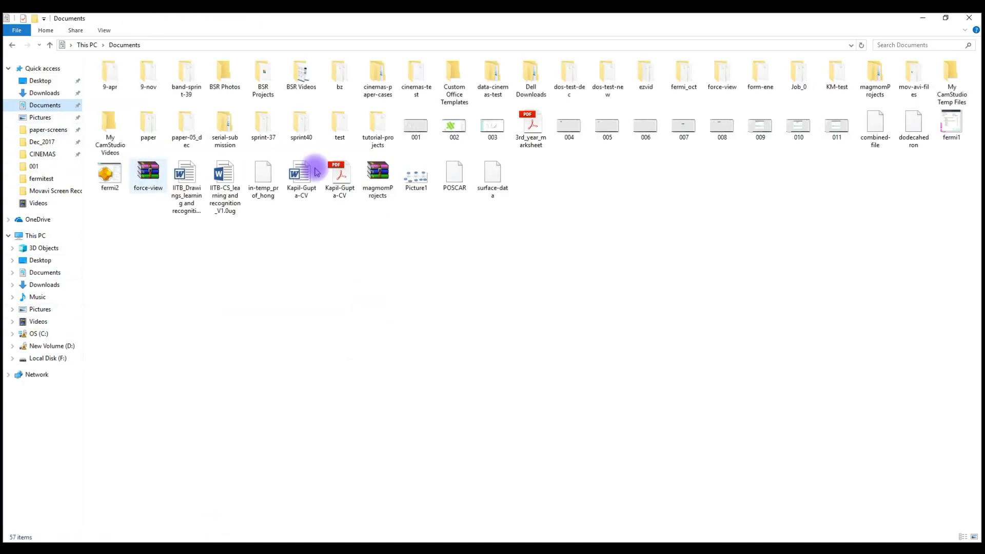
pyautogui.doubleClick(412, 89)
pyautogui.doubleClick(132, 77)
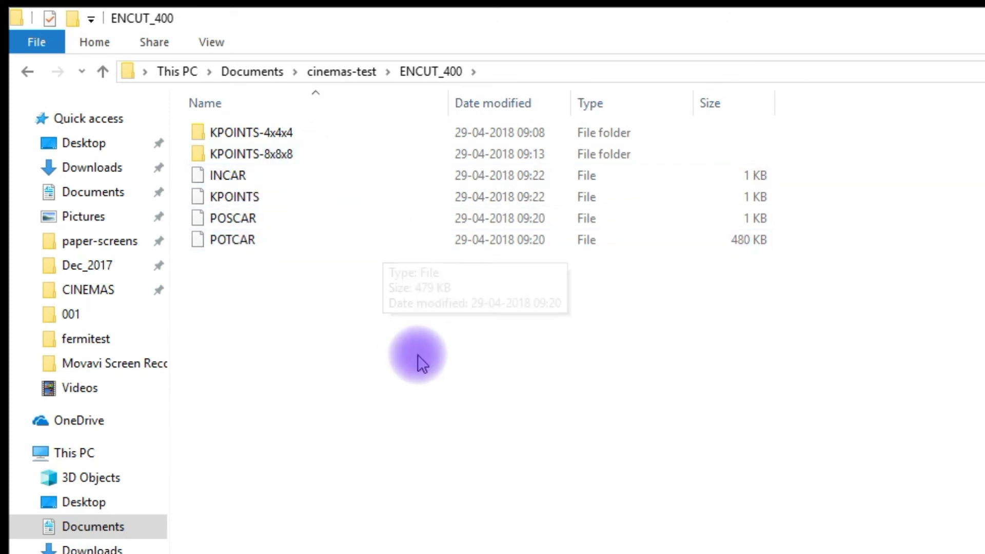
pyautogui.click(216, 43)
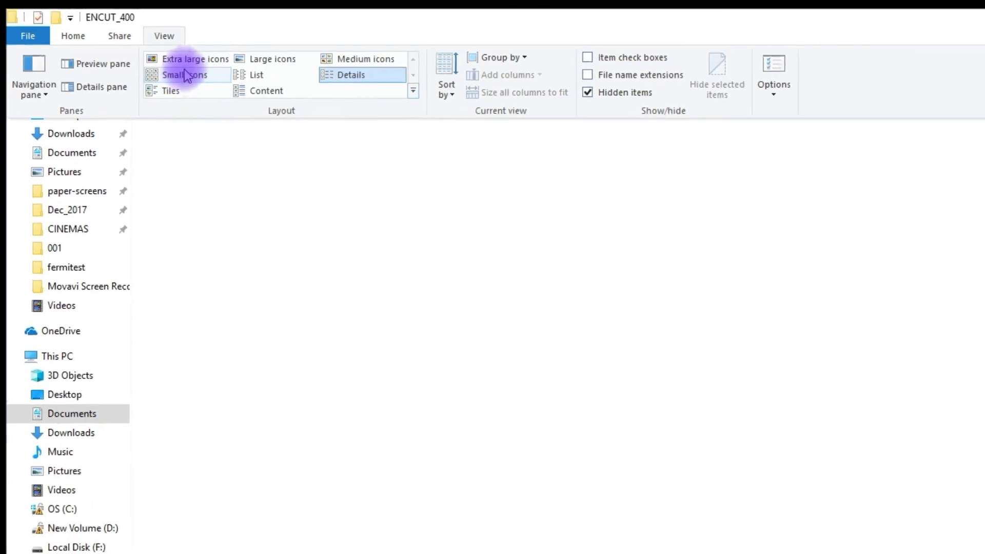
pyautogui.click(187, 62)
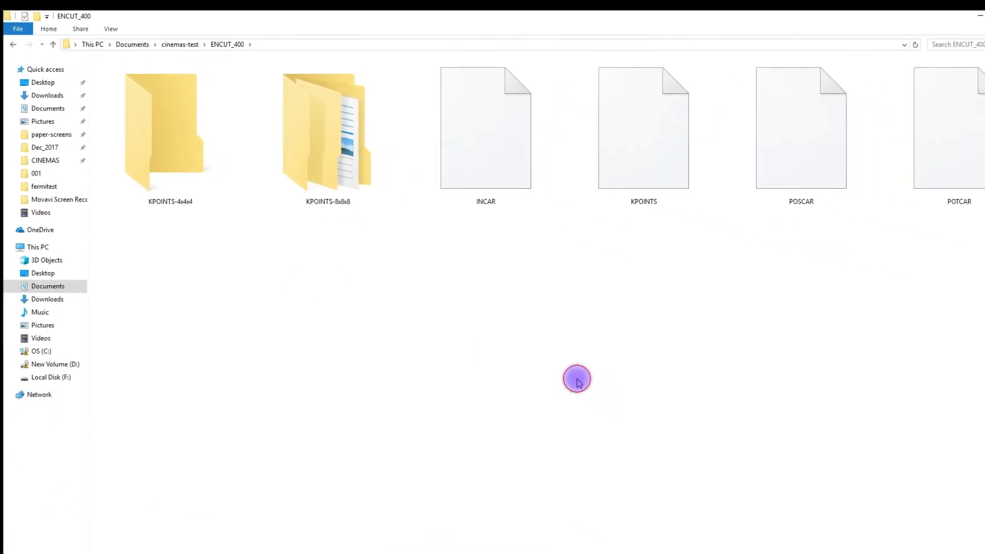
# Open the generated KPOINTS file in Notepad++, examine its header, intersections and coordinates, and return to the folder
pyautogui.click(600, 175)
pyautogui.rightClick(600, 175)
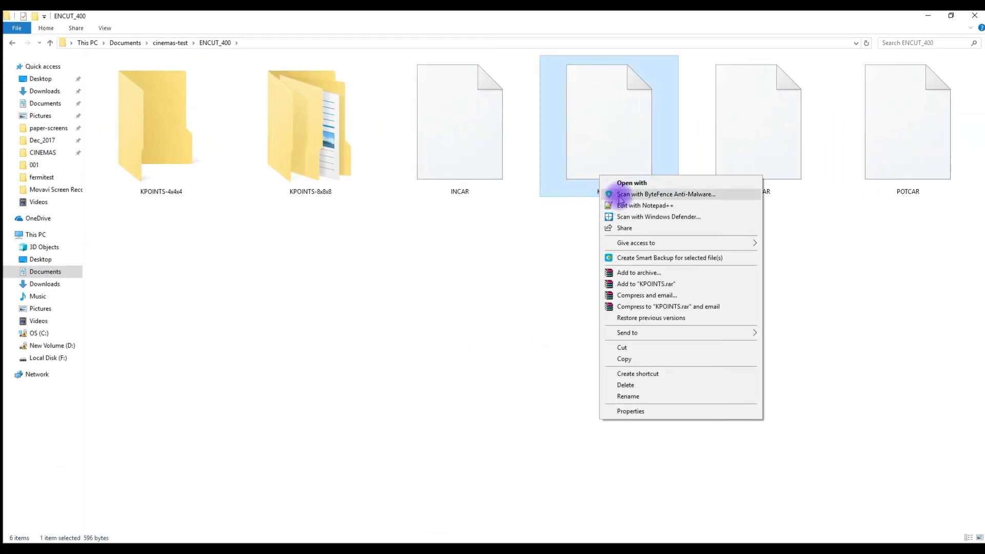
pyautogui.click(624, 208)
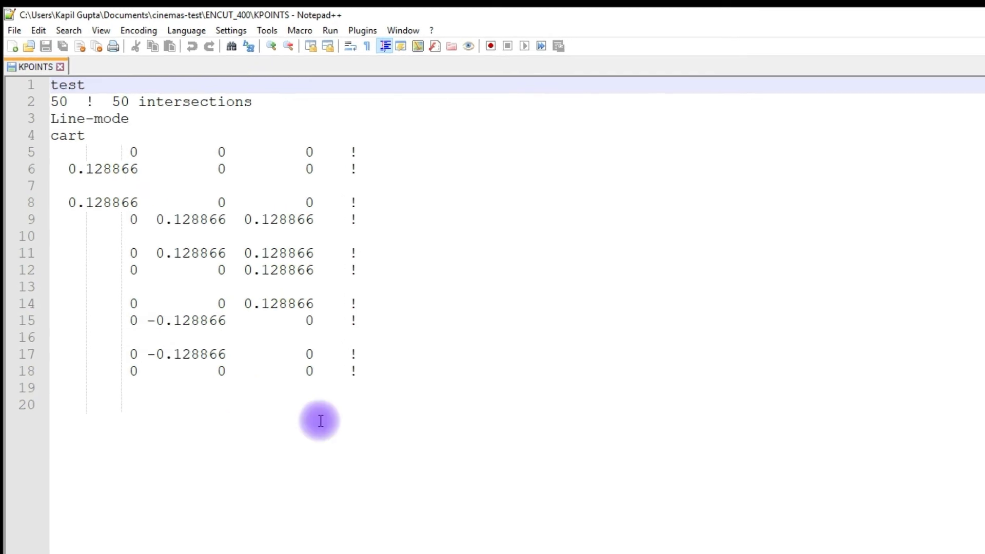
pyautogui.moveTo(288, 289); pyautogui.dragTo(40, 205)
pyautogui.moveTo(67, 333); pyautogui.dragTo(11, 82)
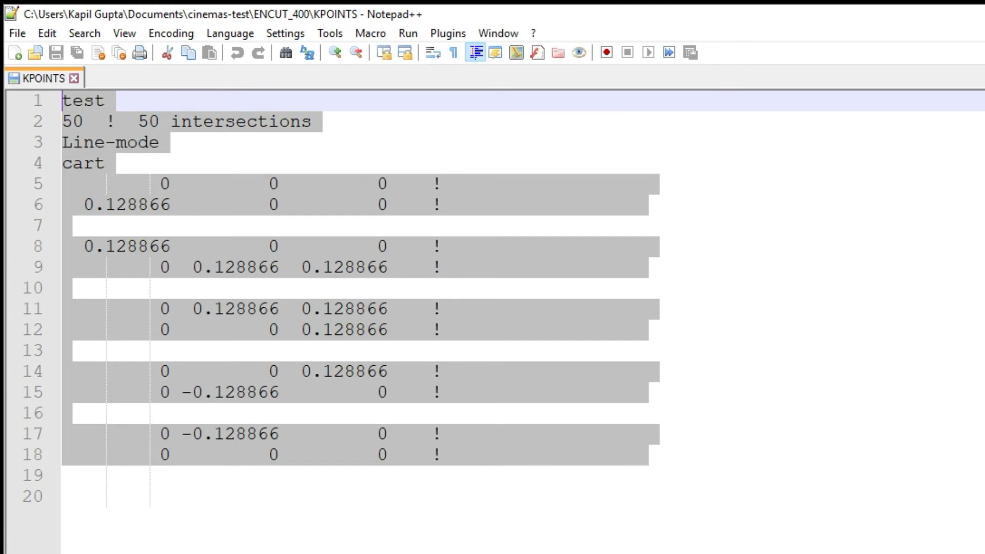
pyautogui.click(944, 505)
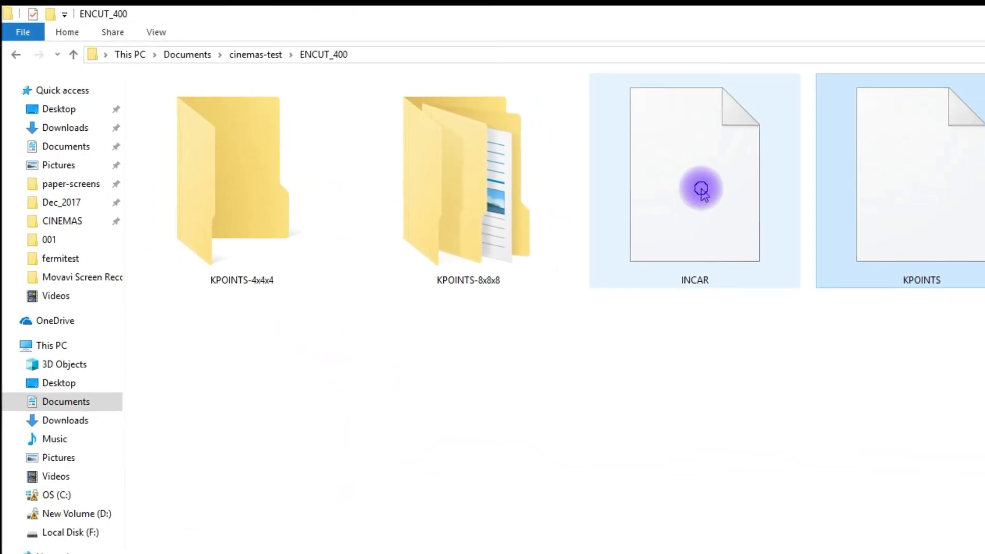
# Open the generated INCAR file in Notepad++ and examine its control parameters
pyautogui.rightClick(538, 142)
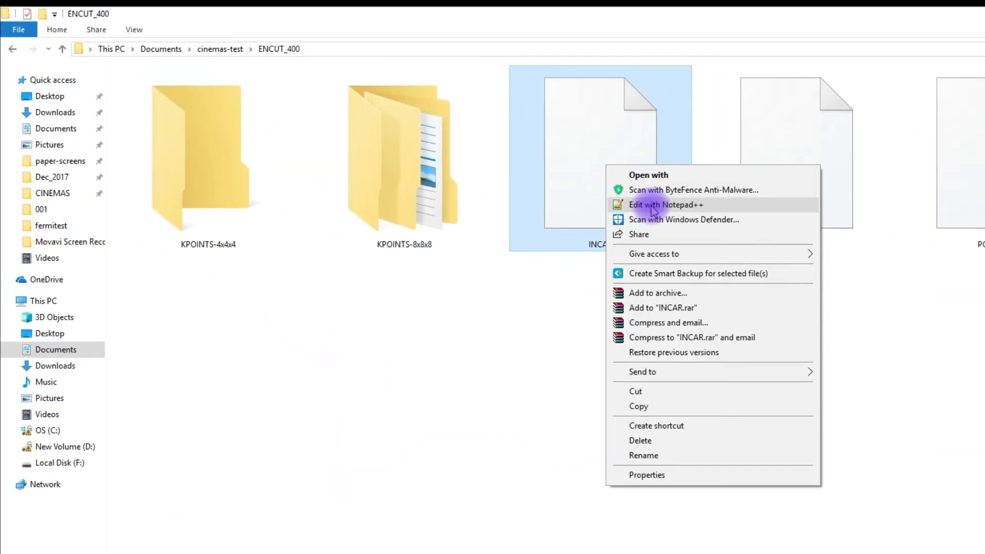
pyautogui.click(564, 179)
pyautogui.moveTo(180, 205); pyautogui.dragTo(9, 60)
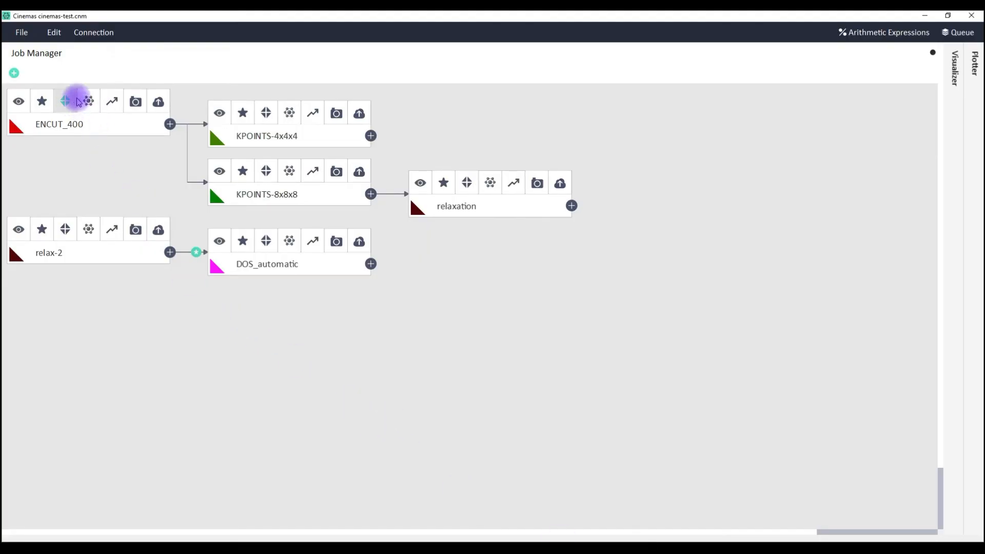
# Back in Cinemas, visualize ENCUT_400's structure and measure the distance between two neighbouring Sr corner atoms along the a axis
pyautogui.click(89, 101)
pyautogui.moveTo(409, 240); pyautogui.dragTo(200, 111)
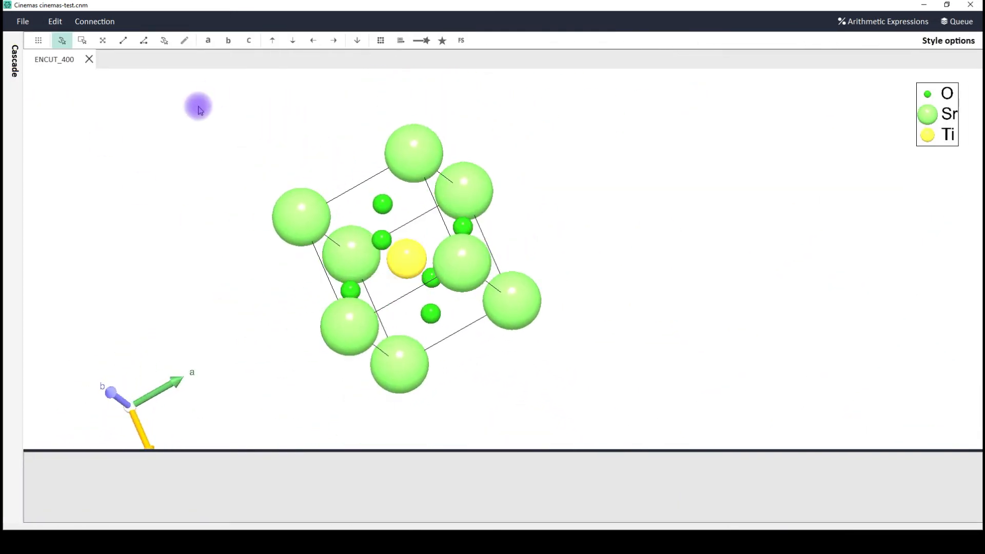
pyautogui.click(124, 42)
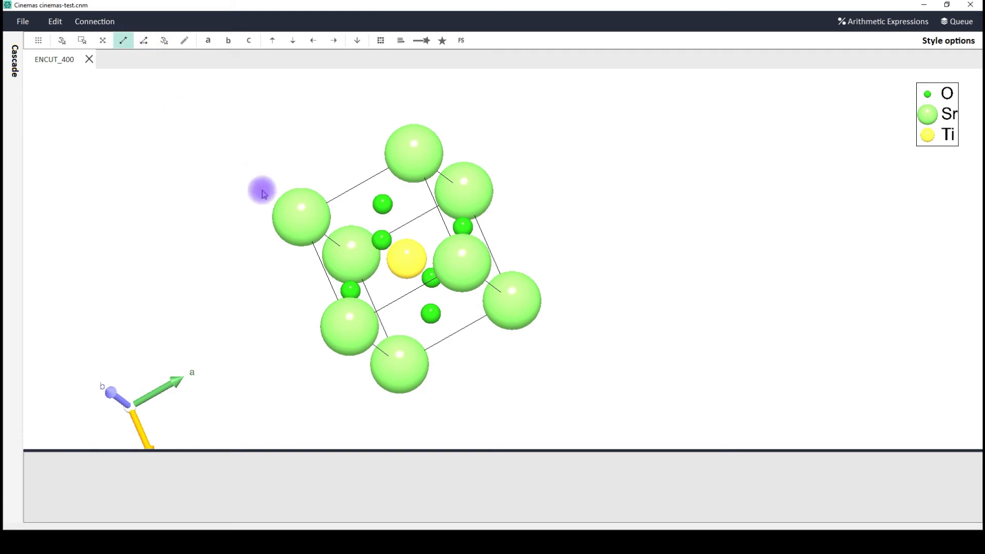
pyautogui.click(307, 228)
pyautogui.click(418, 146)
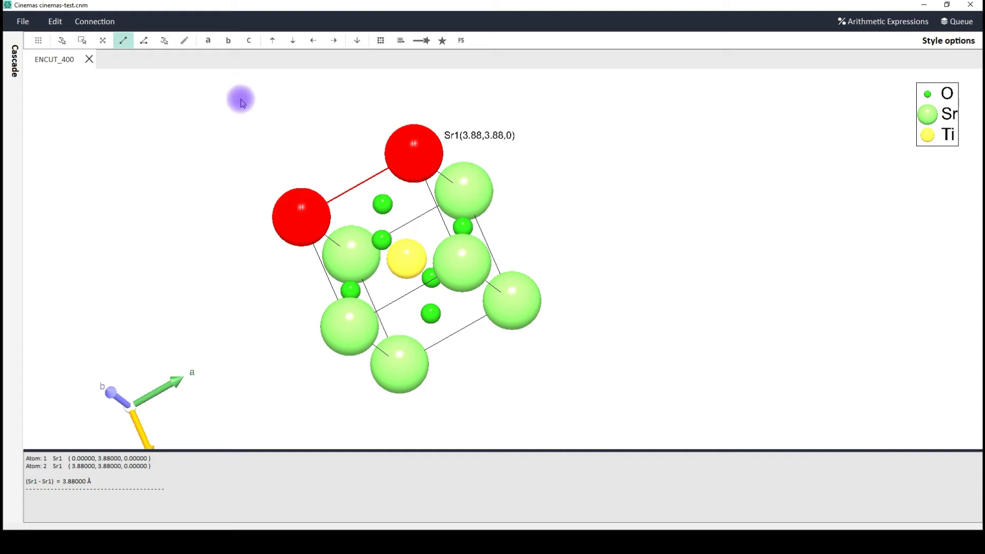
# Open the visualizer's style options and look through the settings from General down to Lattice planes
pyautogui.click(947, 41)
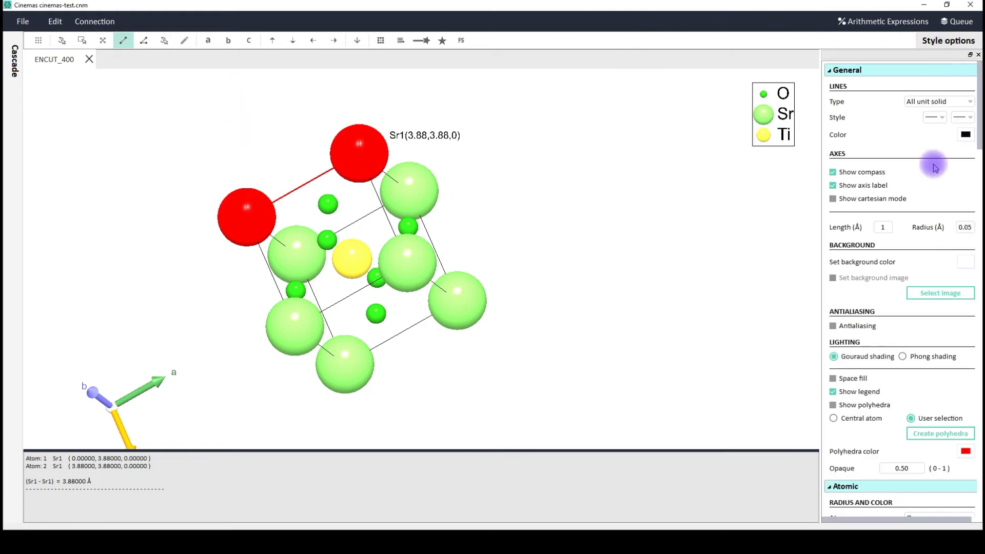
pyautogui.scroll(-5, 938, 235)
pyautogui.scroll(5, 940, 238)
pyautogui.scroll(-9, 941, 240)
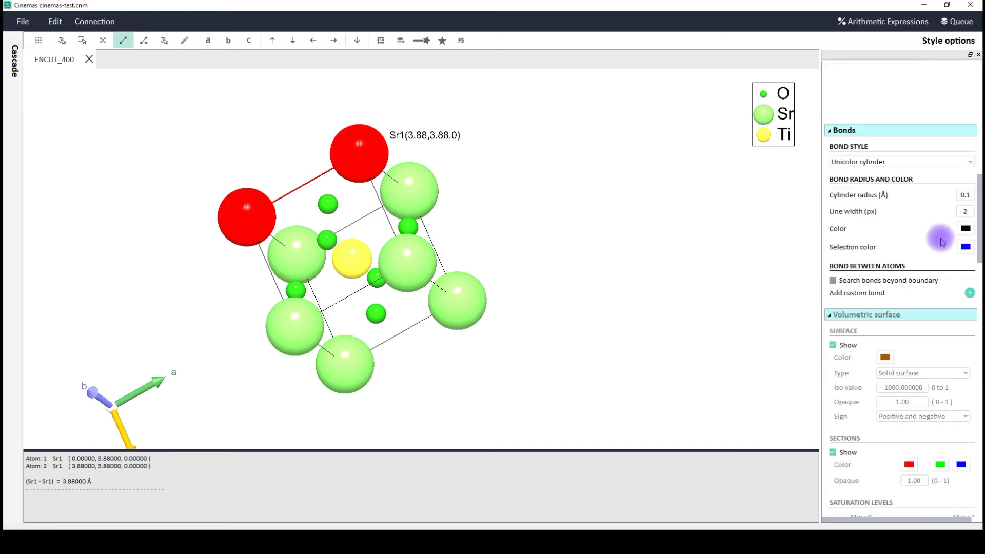
pyautogui.scroll(-10, 941, 239)
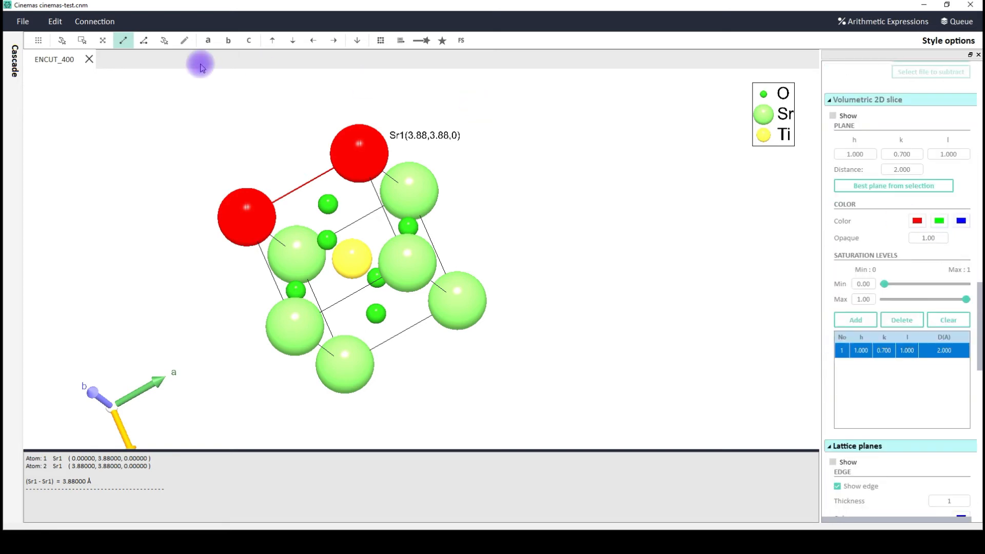
# Return to the Job Manager and rename the relax-2 job as relax_2
pyautogui.click(17, 71)
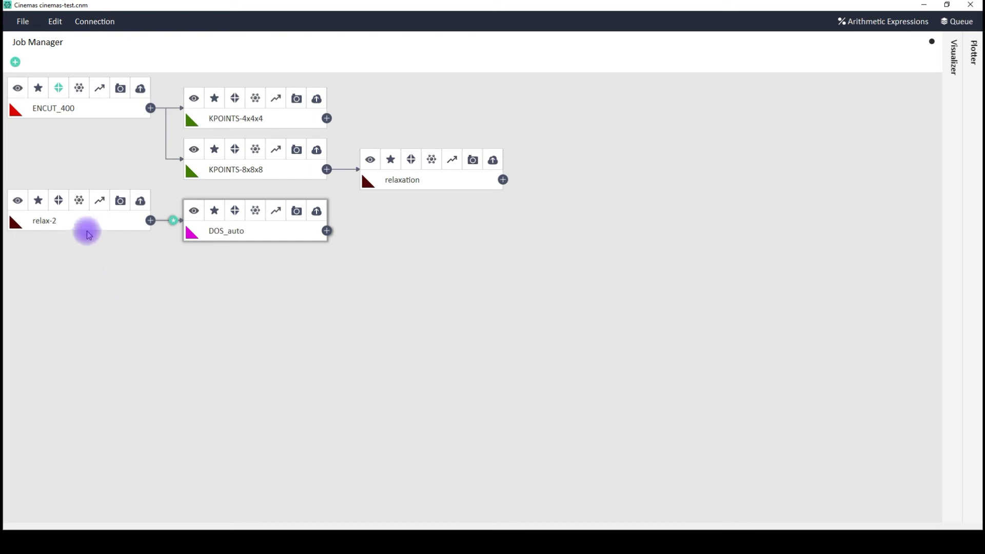
pyautogui.click(103, 226)
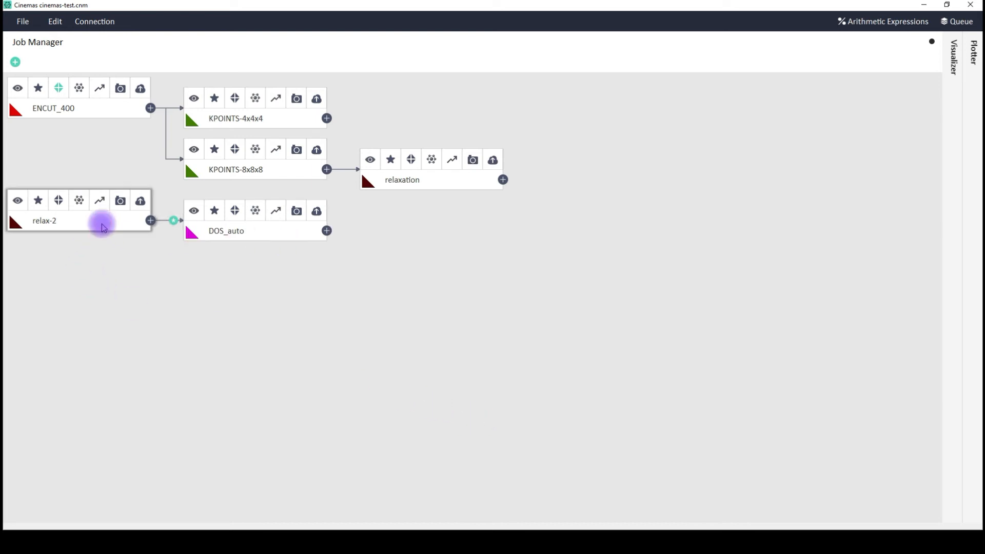
pyautogui.press('Delete')
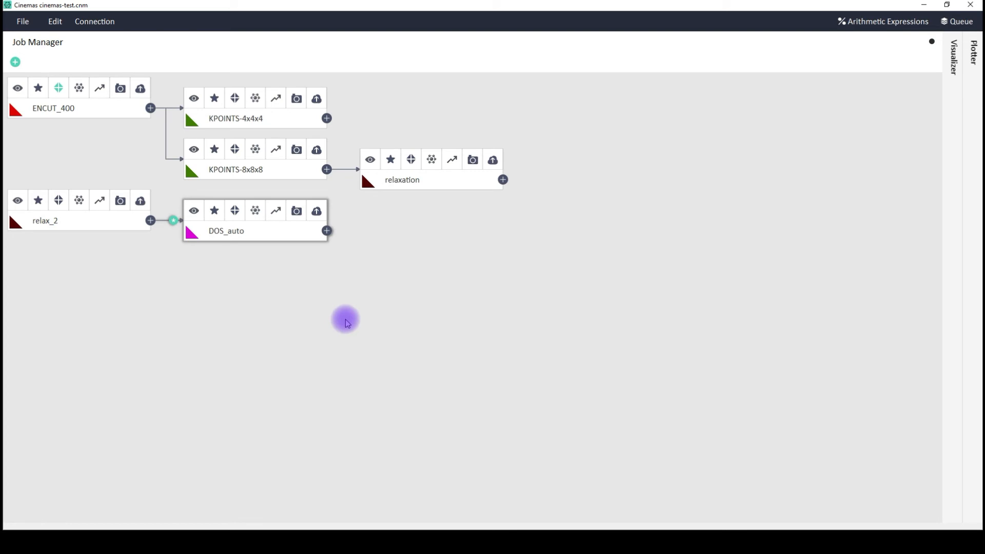
# Examine the job workflow at several magnifications, from the ENCUT_400 and relax_2 jobs across to DOS_auto and relaxation
pyautogui.scroll(5, 346, 321)
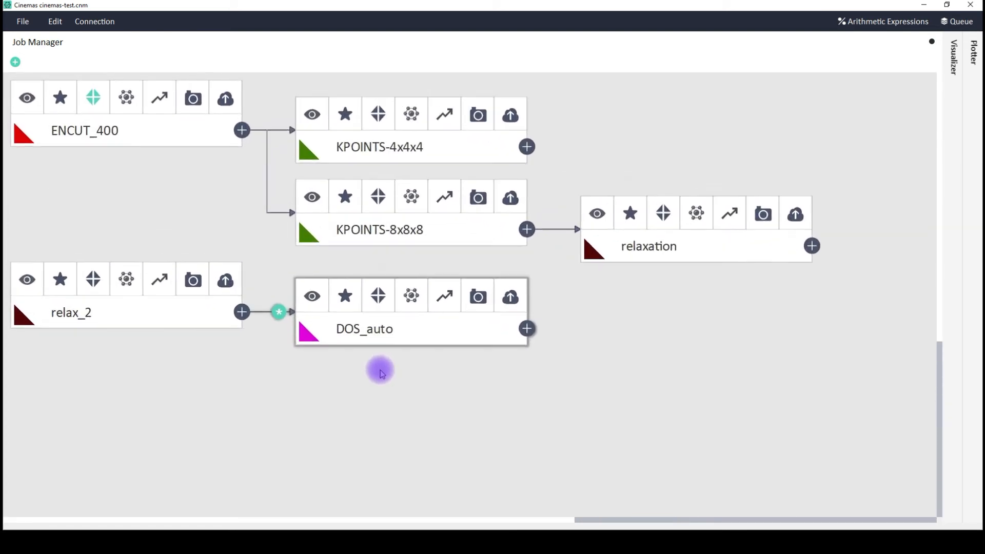
pyautogui.scroll(-3, 380, 373)
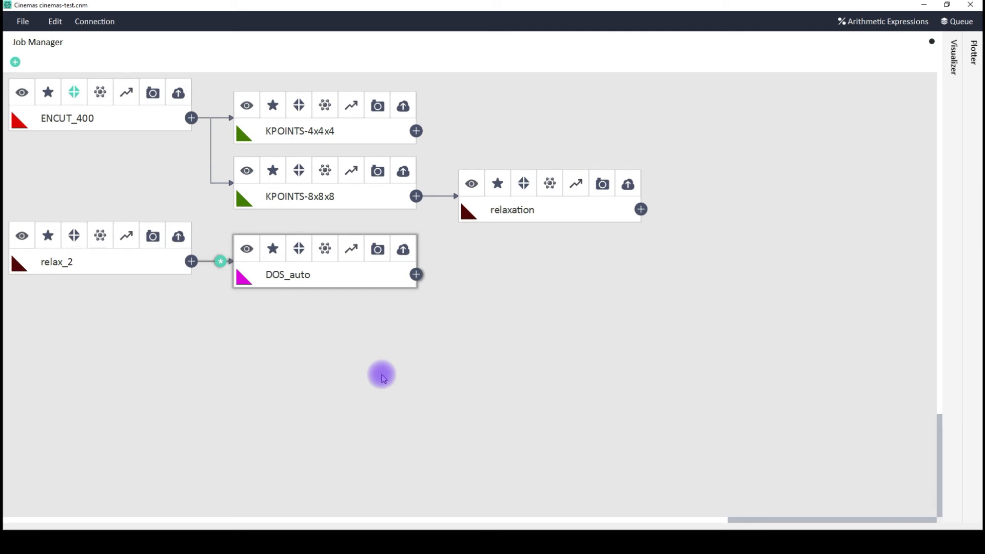
pyautogui.scroll(-3, 383, 378)
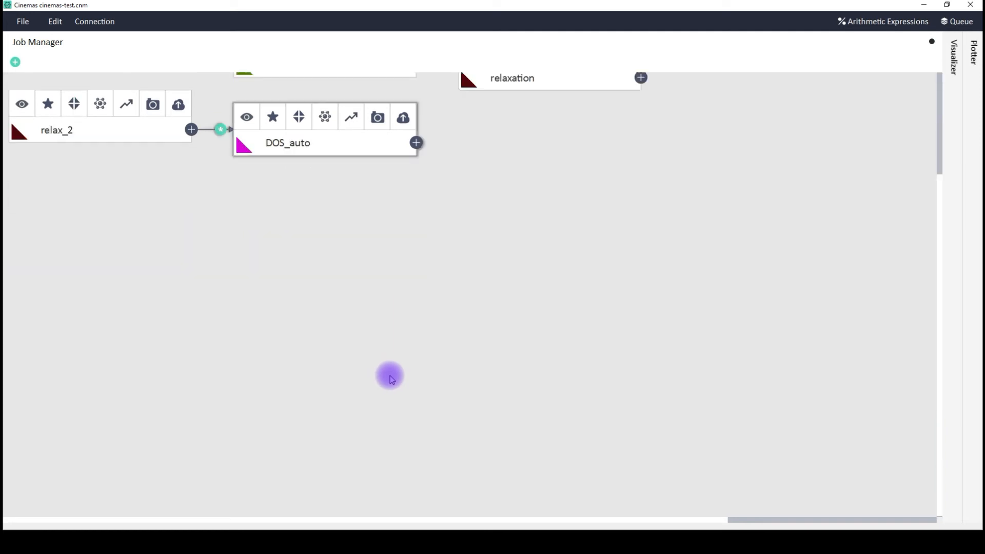
pyautogui.scroll(-3, 391, 380)
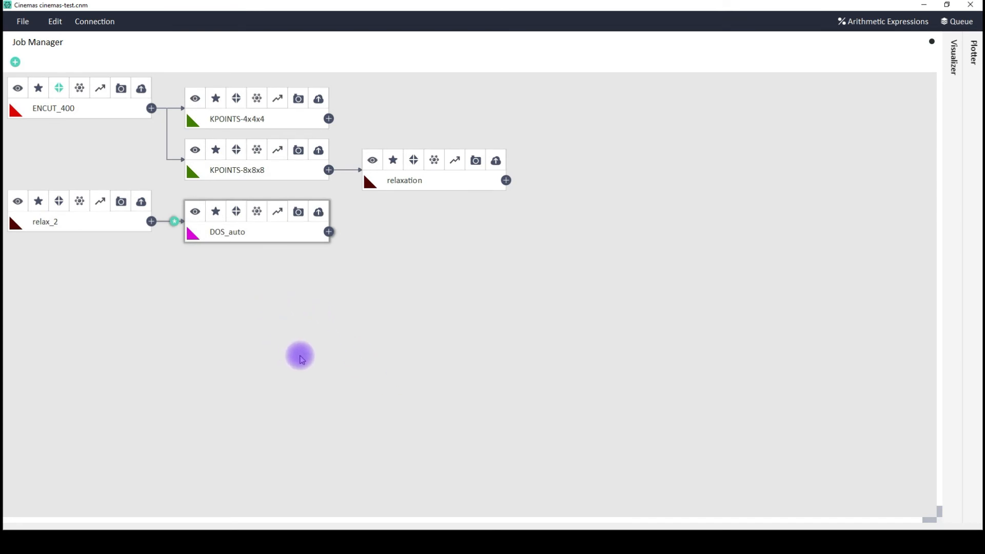
pyautogui.scroll(2, 301, 359)
pyautogui.scroll(5, 301, 363)
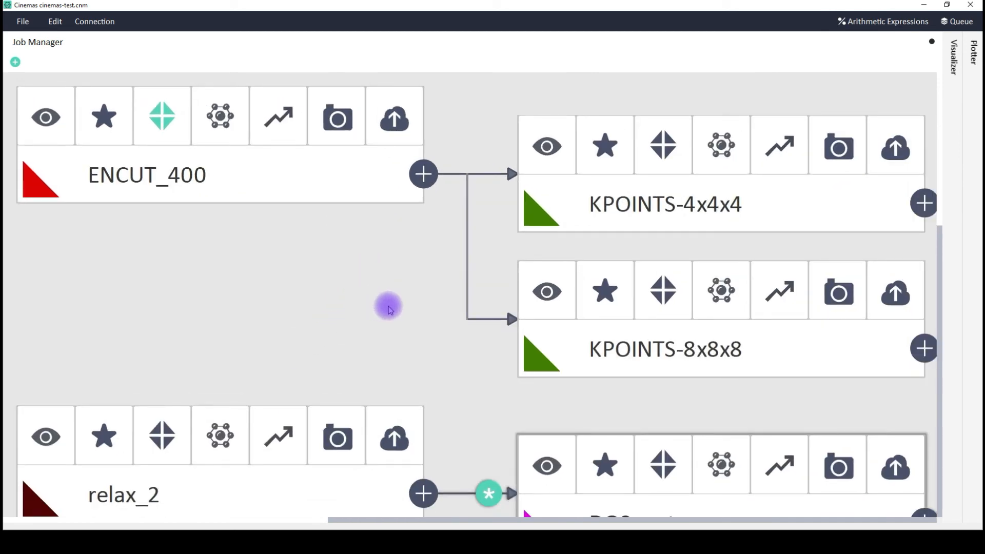
pyautogui.moveTo(353, 286); pyautogui.dragTo(807, 200)
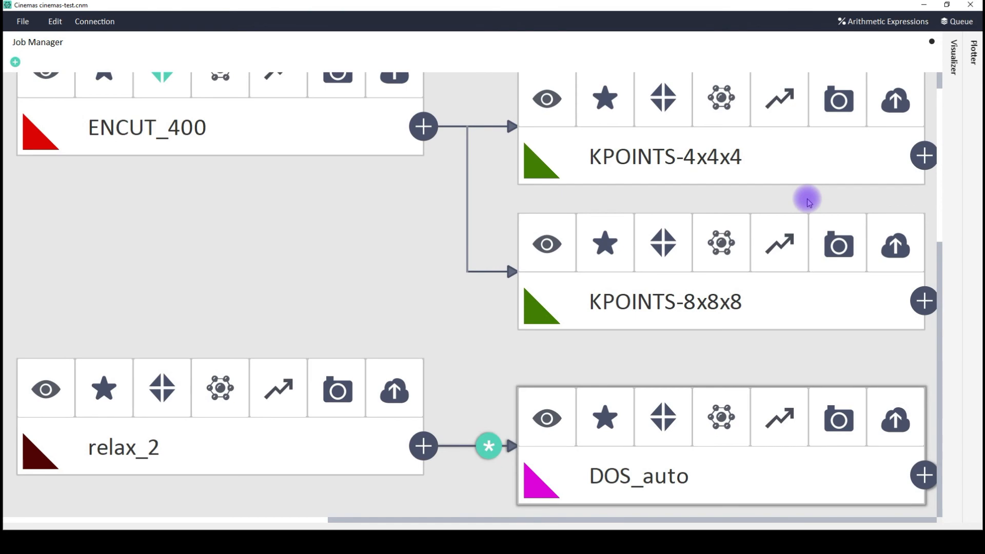
pyautogui.scroll(-4, 807, 199)
pyautogui.scroll(-5, 692, 324)
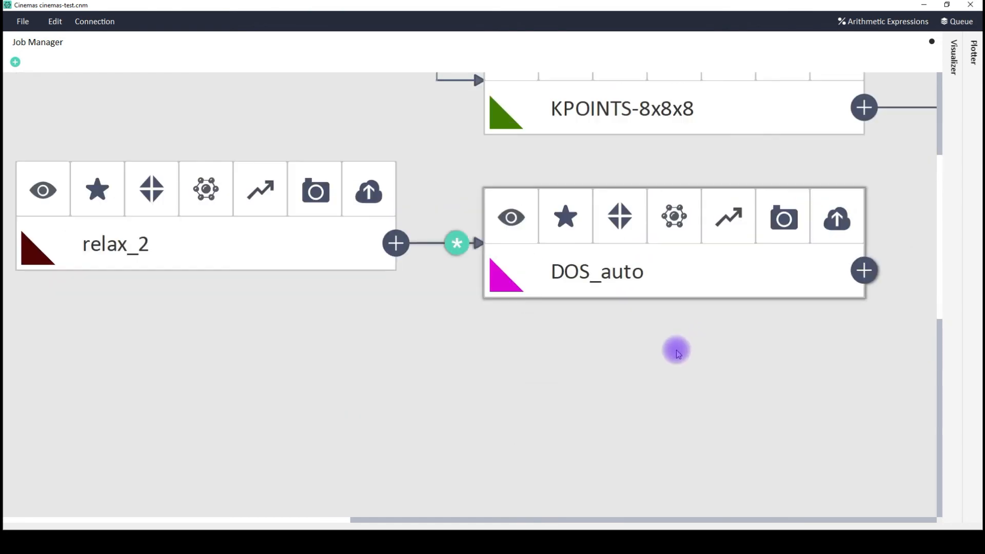
pyautogui.scroll(-6, 677, 355)
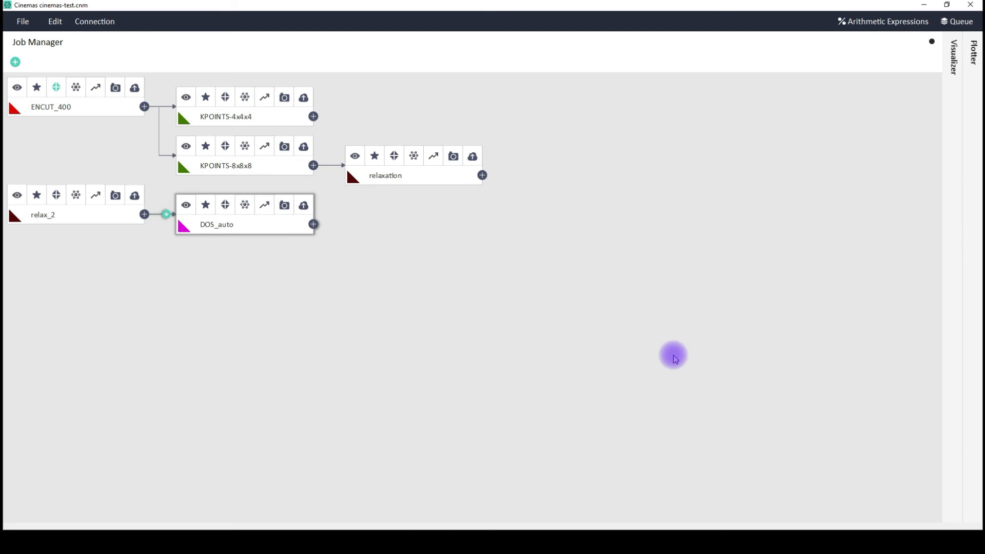
pyautogui.scroll(-2, 673, 357)
pyautogui.scroll(4, 672, 359)
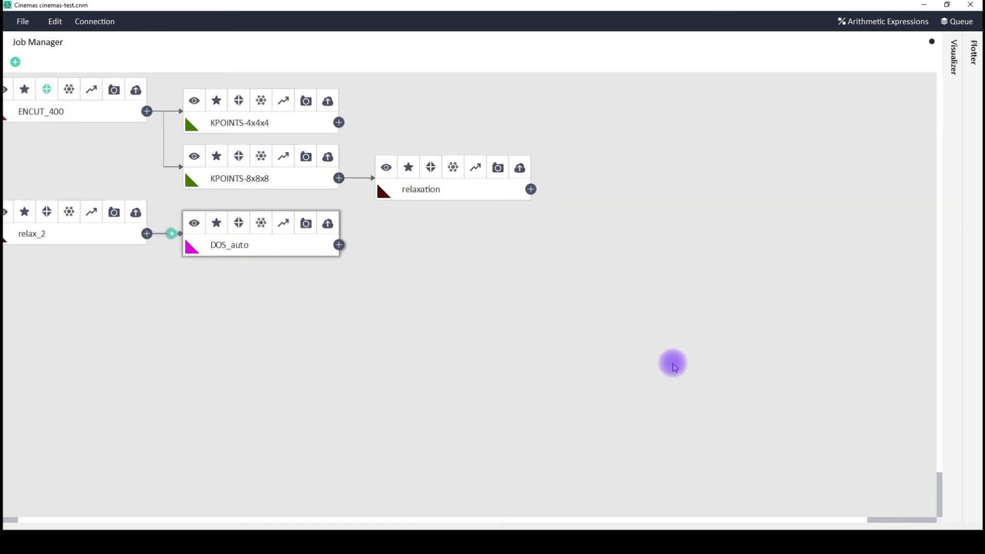
pyautogui.click(854, 521)
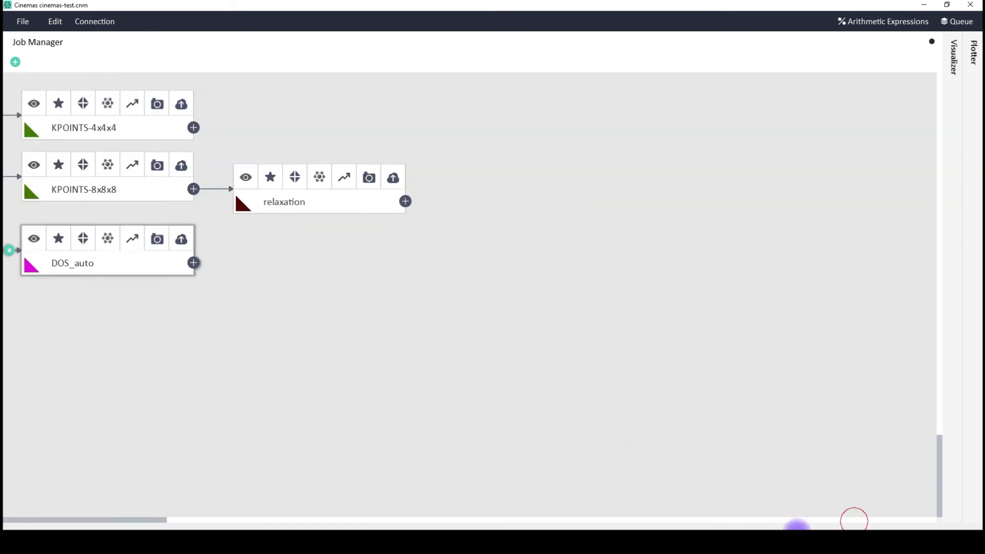
pyautogui.click(128, 519)
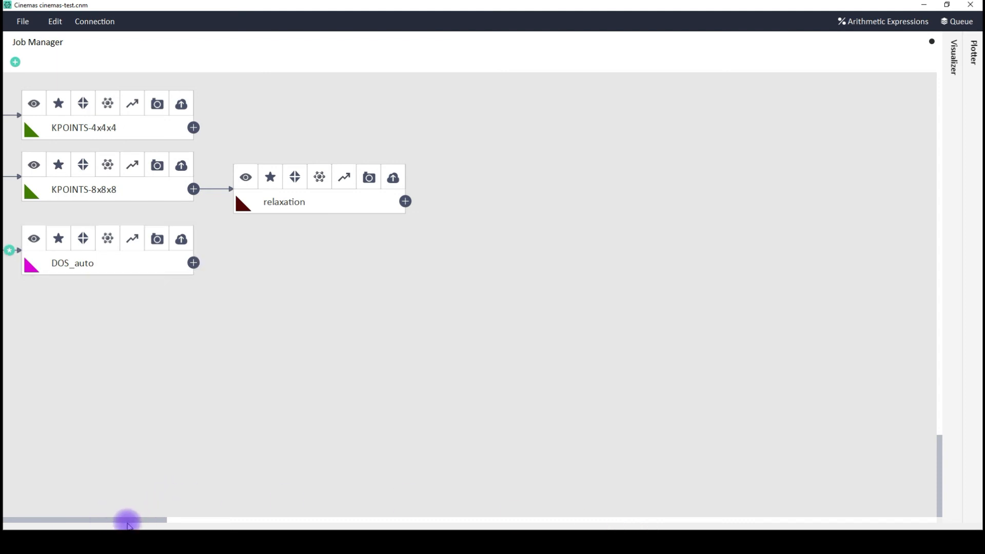
pyautogui.scroll(-1, 233, 418)
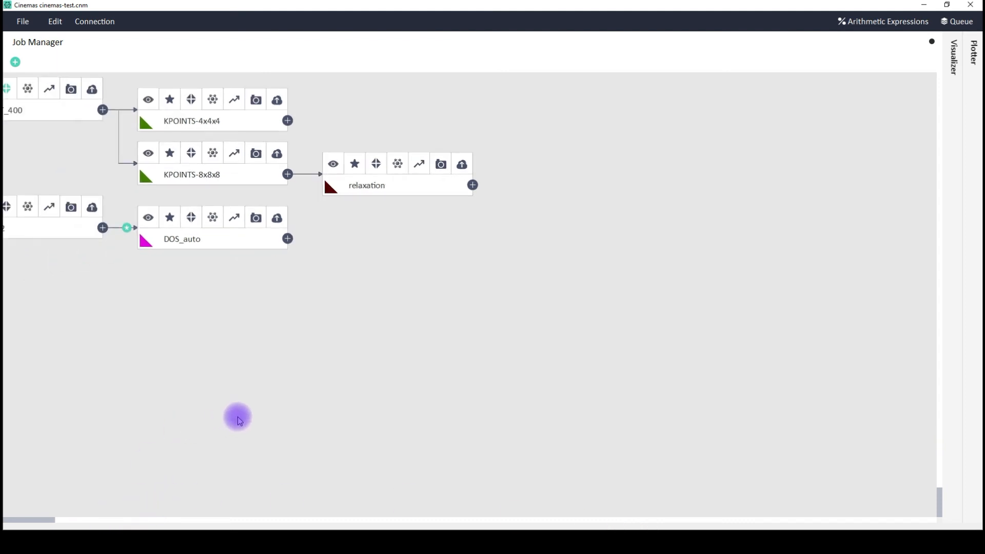
pyautogui.scroll(-2, 238, 416)
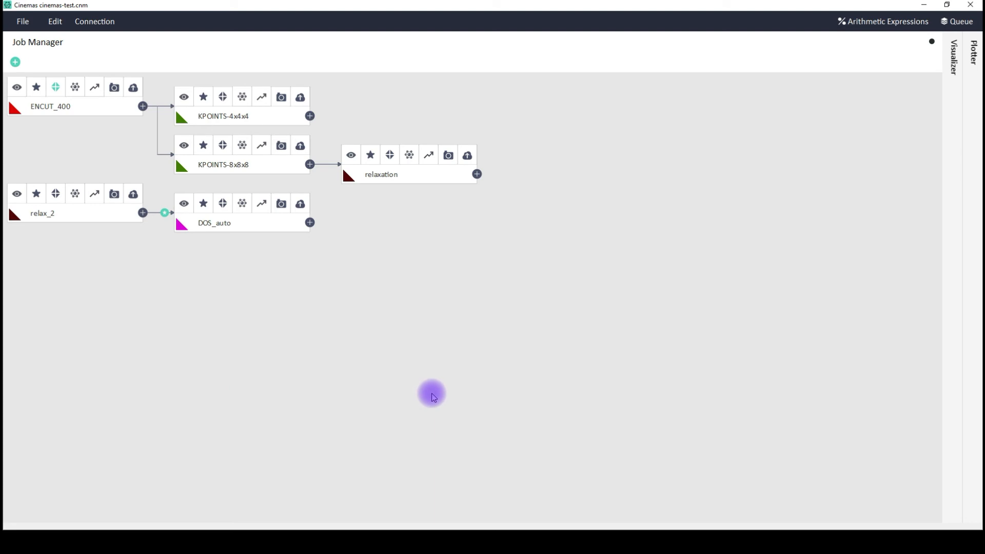
pyautogui.scroll(2, 433, 395)
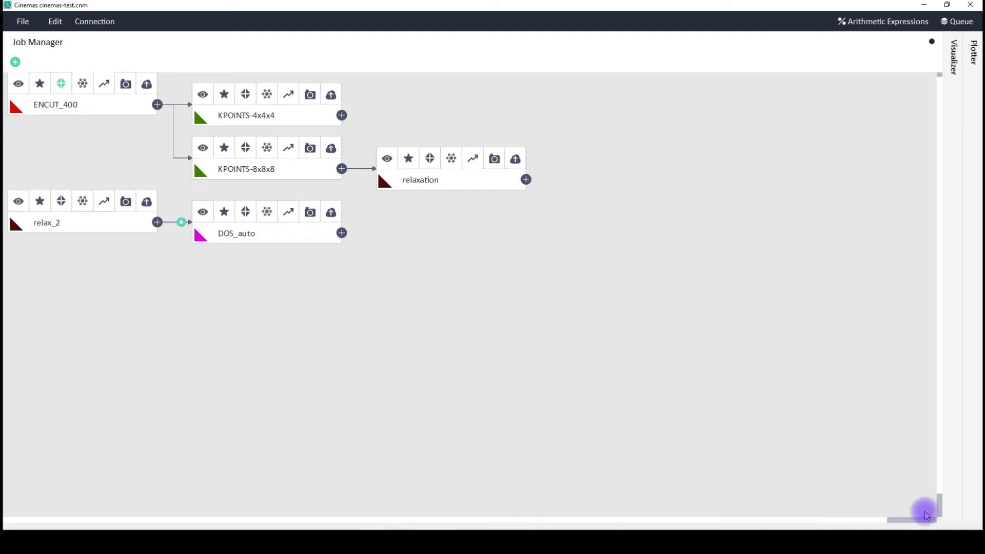
pyautogui.moveTo(914, 520); pyautogui.dragTo(607, 527)
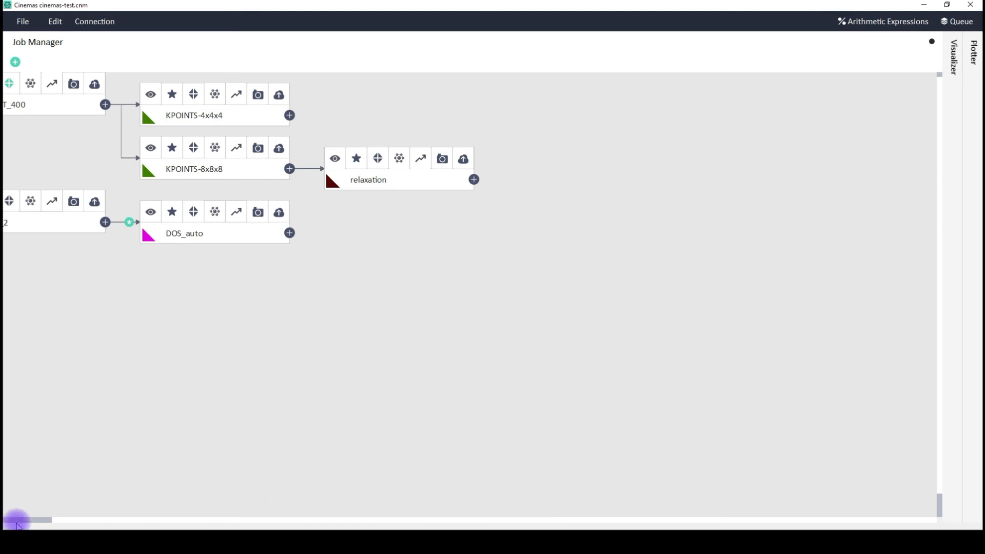
pyautogui.moveTo(30, 520); pyautogui.dragTo(3, 526)
pyautogui.scroll(1, 89, 411)
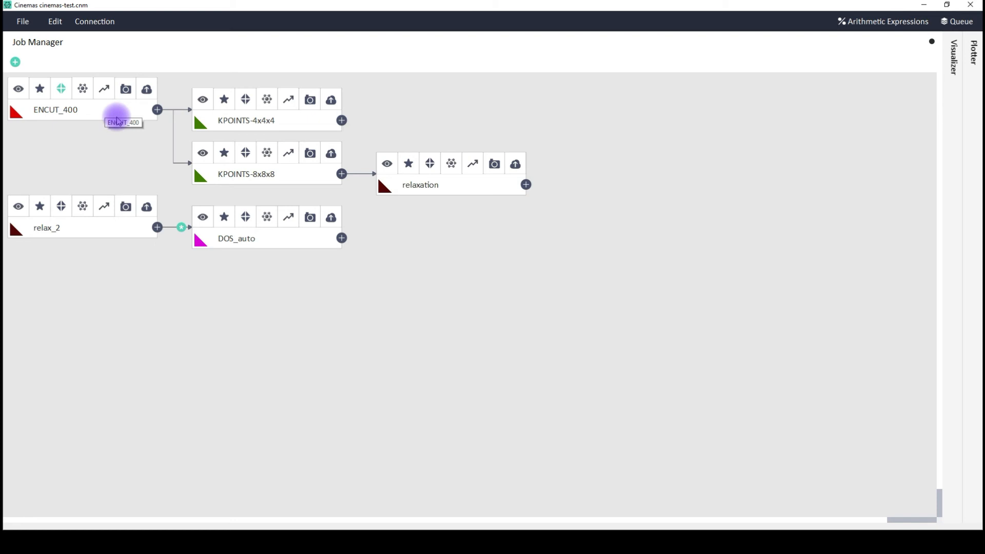
# Duplicate the ENCUT_400 job with the Copy Input Files Only option and rename the copy as ENCUT_500
pyautogui.click(60, 90)
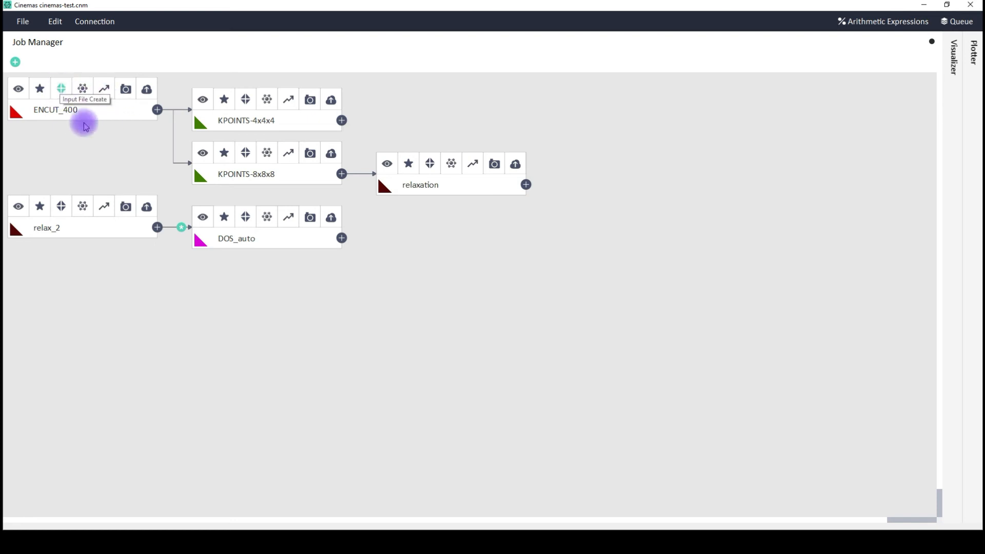
pyautogui.click(106, 121)
pyautogui.rightClick(105, 121)
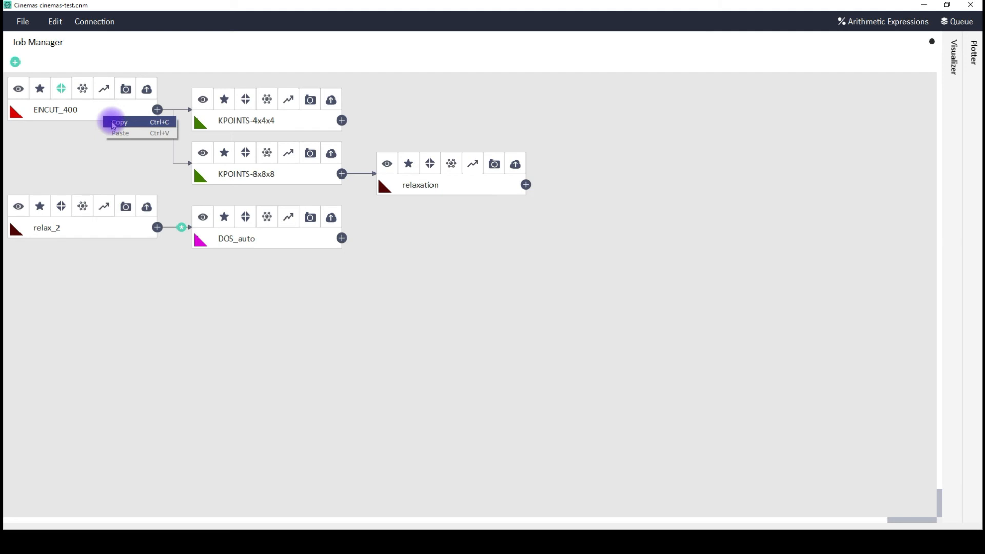
pyautogui.click(113, 124)
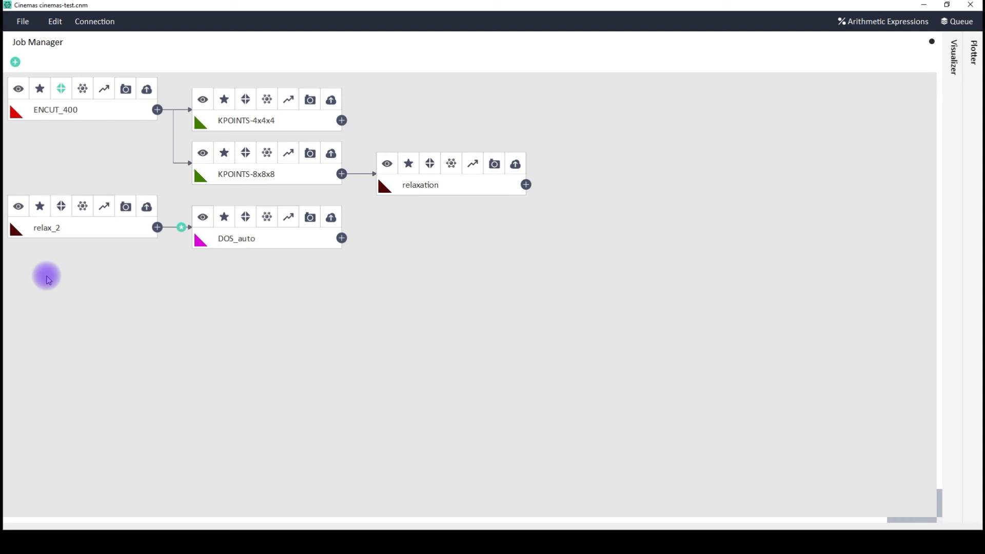
pyautogui.rightClick(69, 302)
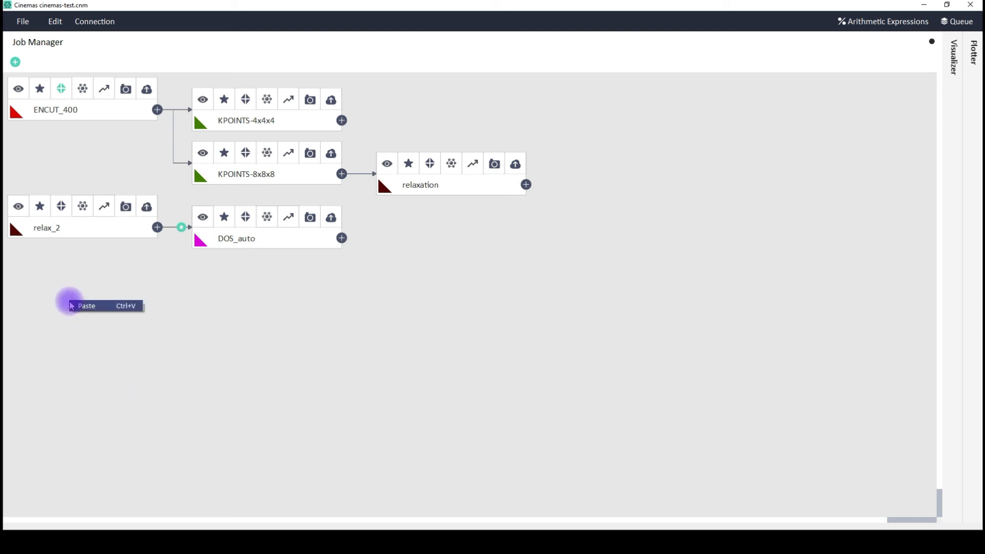
pyautogui.click(88, 306)
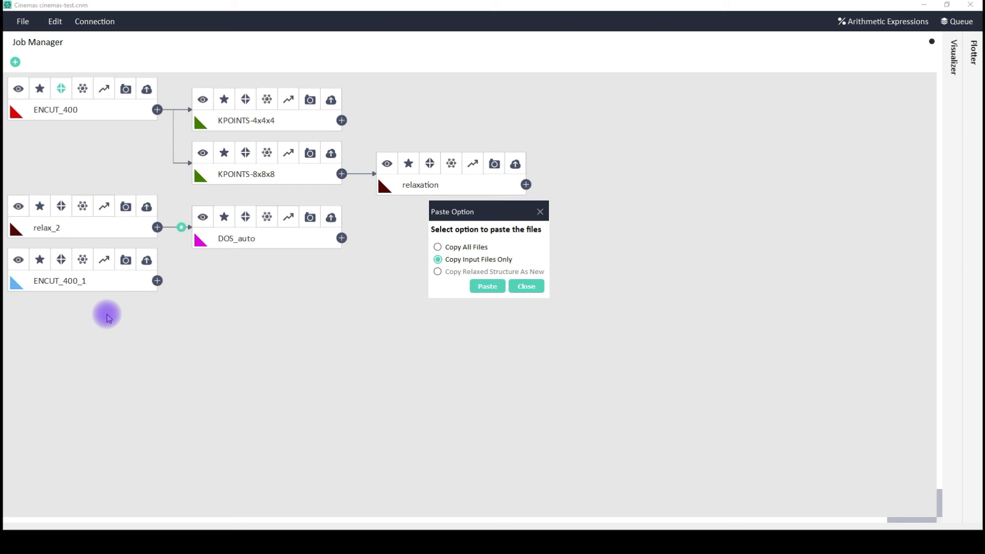
pyautogui.click(482, 286)
pyautogui.doubleClick(79, 278)
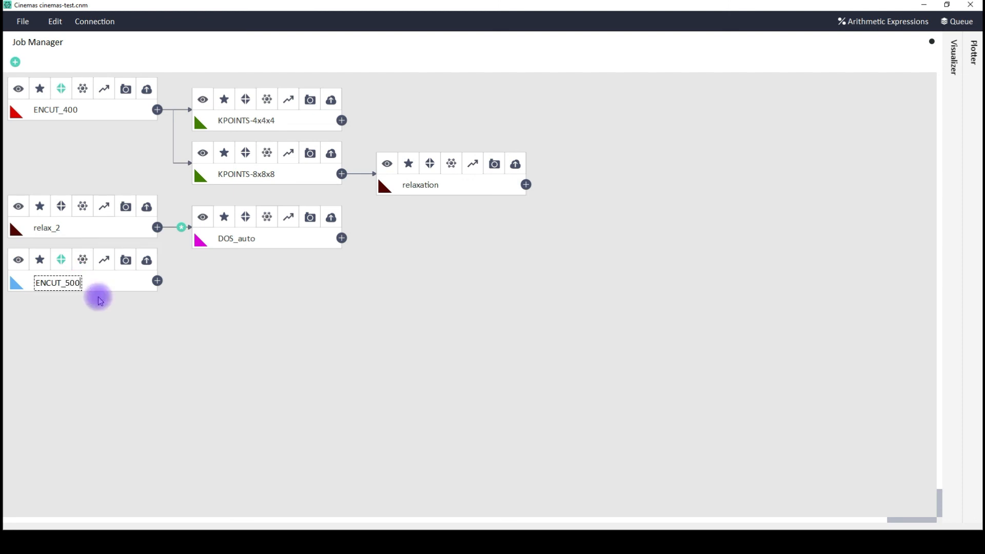
pyautogui.press('Return')
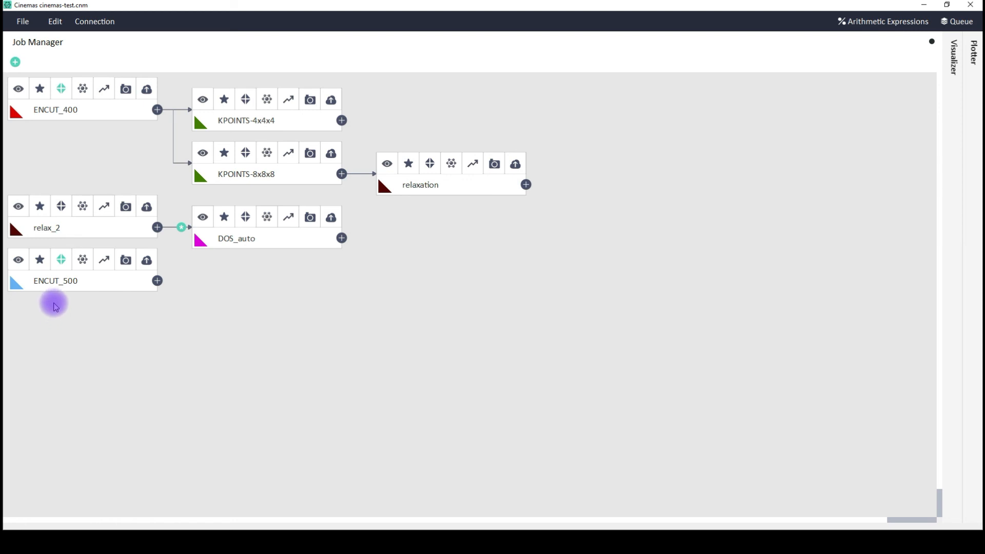
# Open the input files creation window of ENCUT_500, view its control operations and close it without saving
pyautogui.click(61, 260)
pyautogui.click(641, 123)
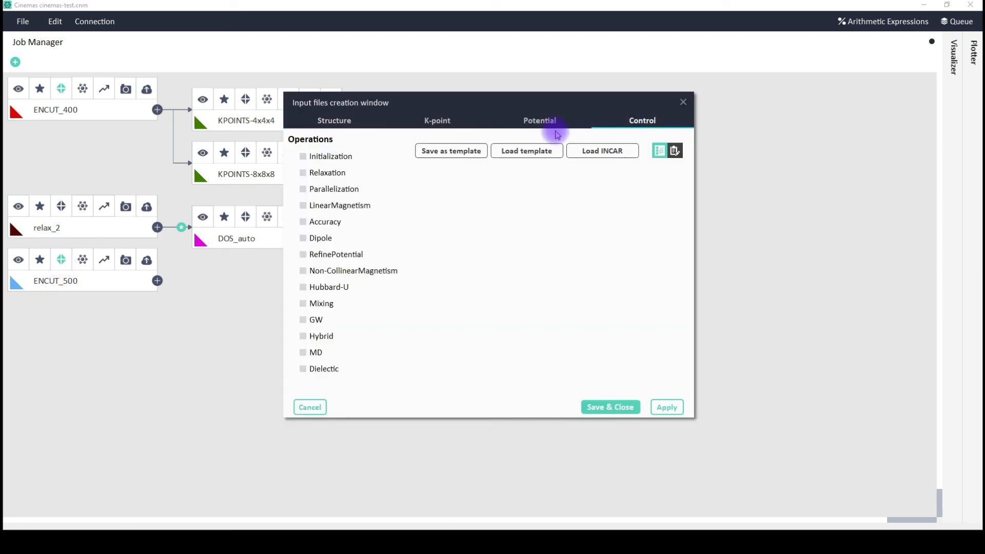
pyautogui.click(310, 407)
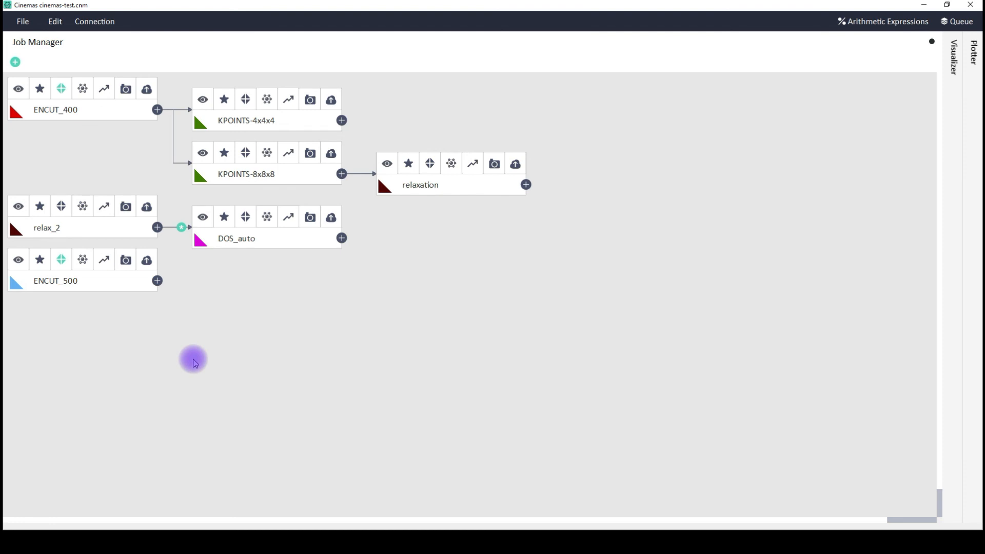
# Paste another copy of the ENCUT_400 job with its input files below ENCUT_500
pyautogui.click(91, 285)
pyautogui.rightClick(91, 282)
pyautogui.rightClick(47, 327)
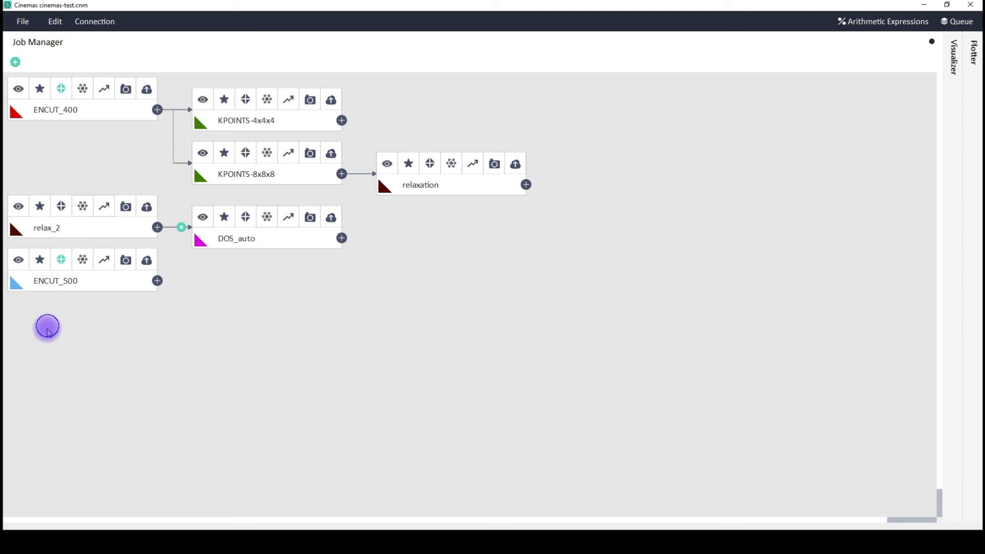
pyautogui.click(75, 334)
pyautogui.click(488, 287)
# Rename the newly pasted job below ENCUT_500 as ENCUT_600
pyautogui.doubleClick(74, 336)
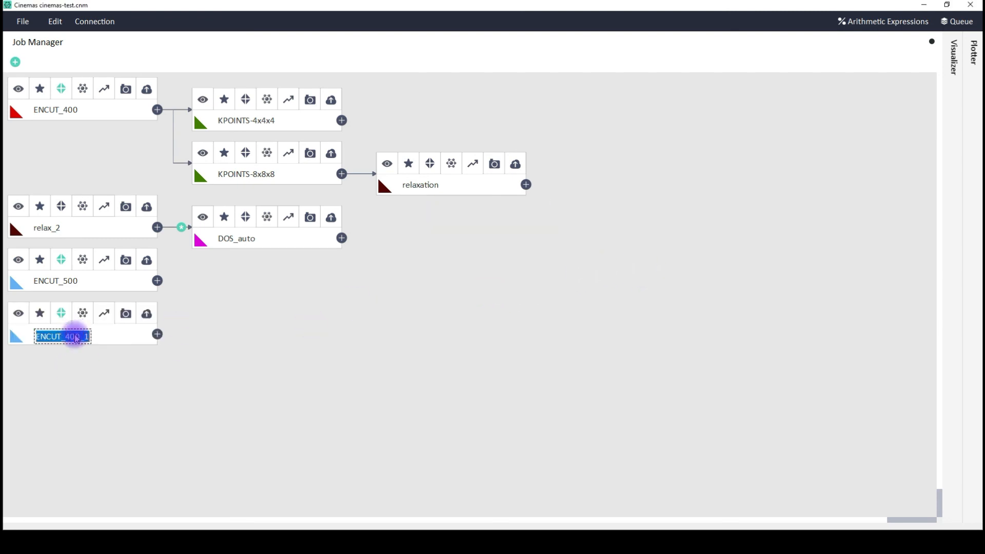
pyautogui.press('End')
pyautogui.press('BackSpace')
pyautogui.press('BackSpace')
pyautogui.press('BackSpace')
pyautogui.press('BackSpace')
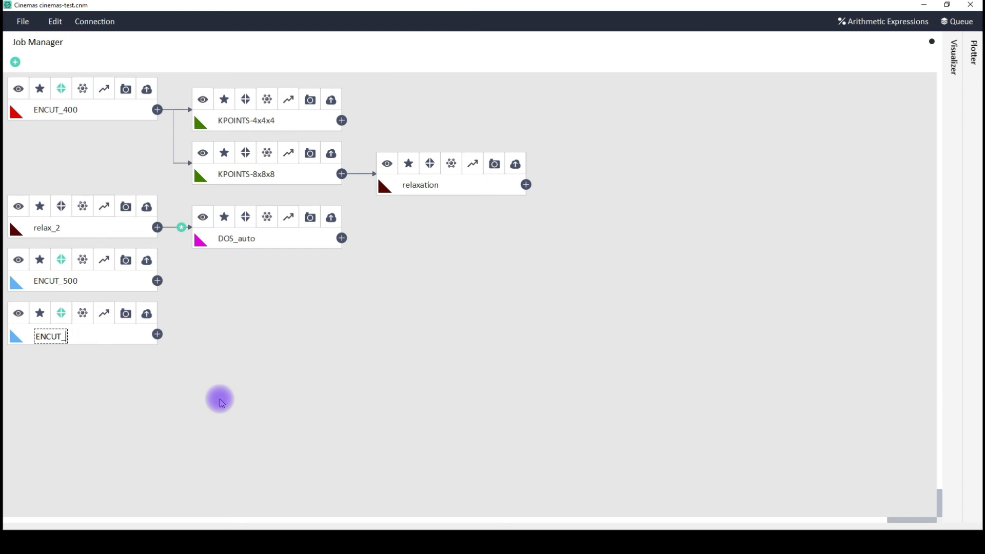
pyautogui.write('600')
pyautogui.press('Return')
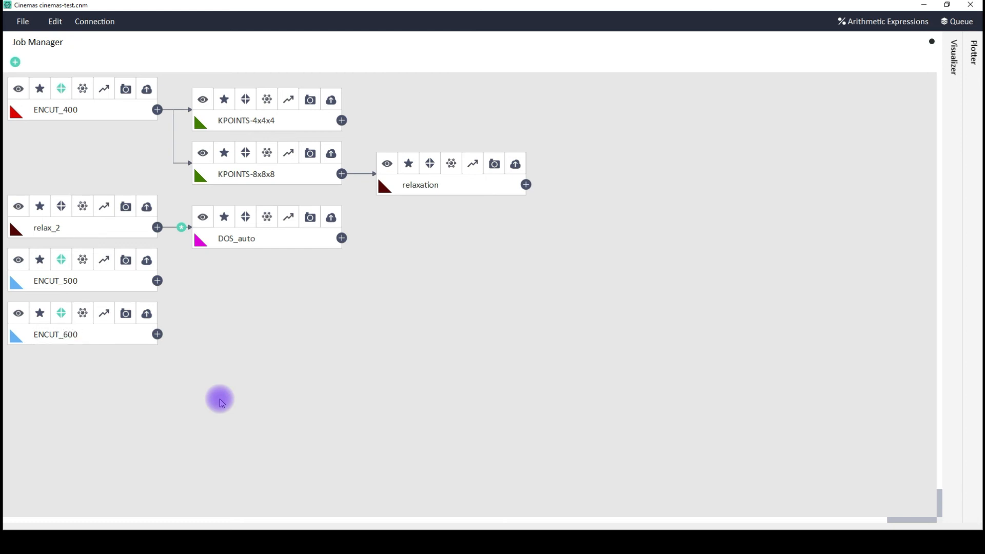